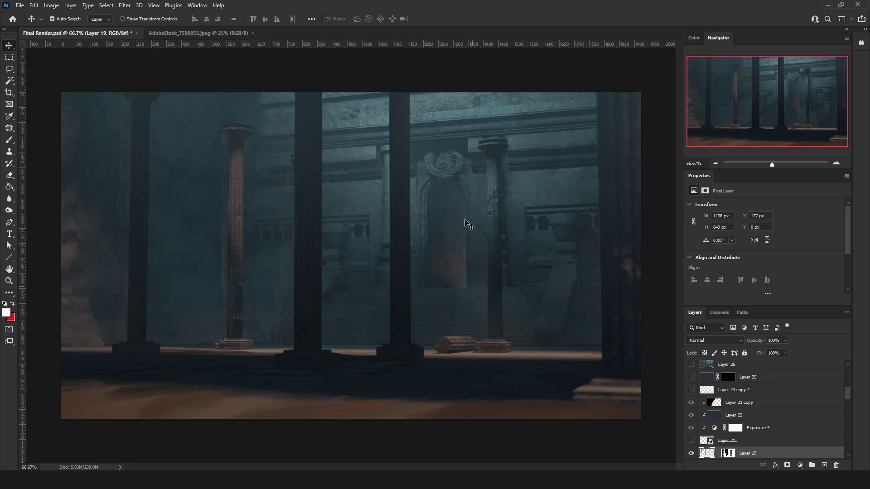
- Bring the AdobeStock_7500055.jpeg desert camel photo to the front
{"action": "left_click", "coordinate": [172, 32]}
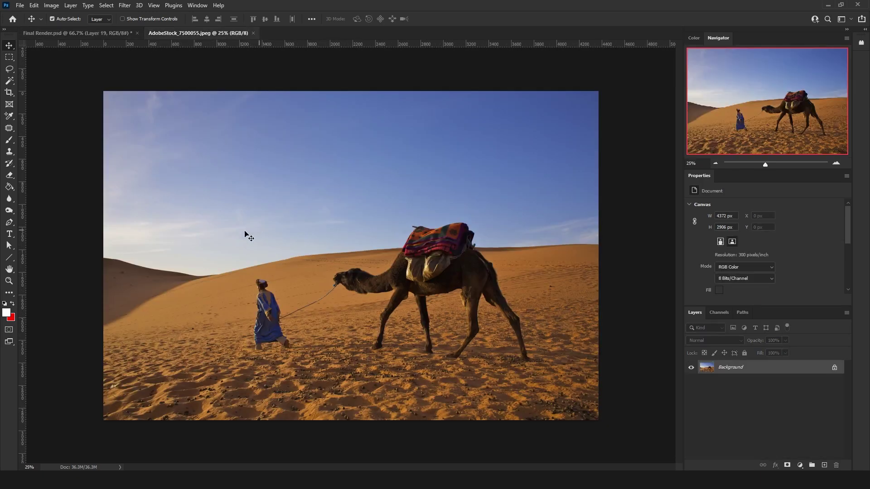
- Crop the desert photo to a tight portrait frame around the man
{"action": "left_click", "coordinate": [9, 94]}
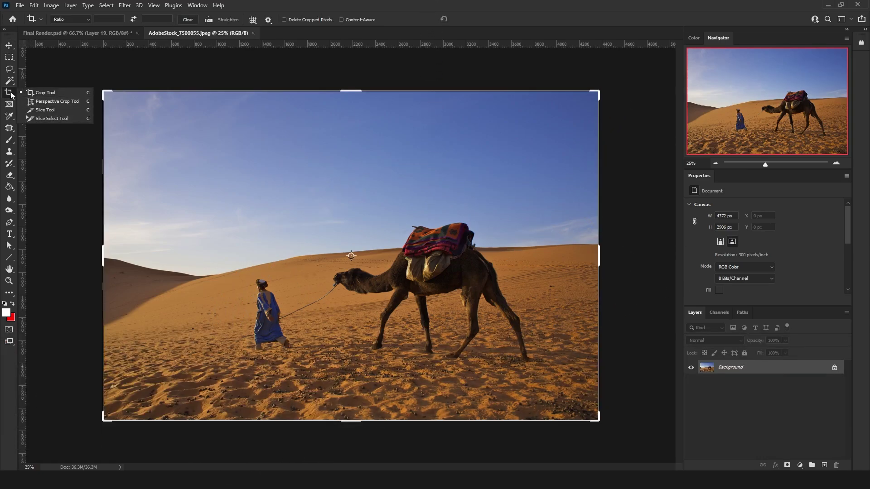
{"action": "left_click_drag", "start_coordinate": [597, 421], "coordinate": [457, 395]}
{"action": "left_click_drag", "start_coordinate": [245, 119], "coordinate": [305, 184]}
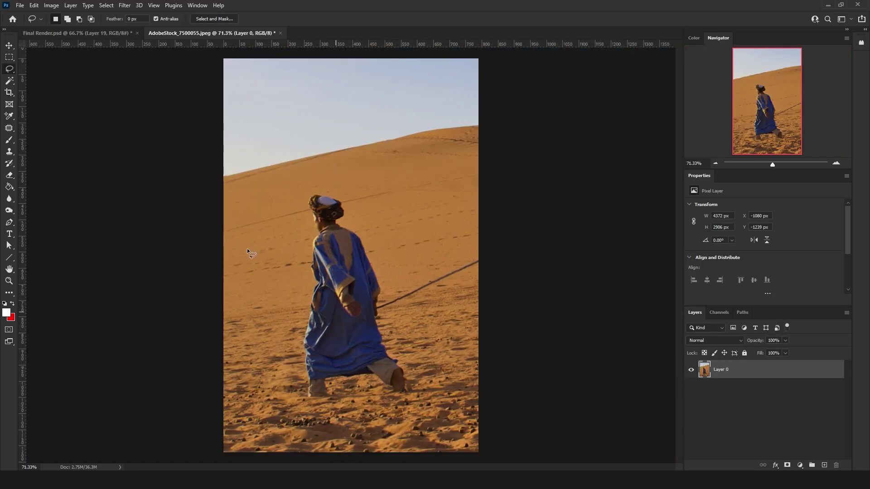
- Select the man with Select > Subject and add his missed foot with the Lasso
{"action": "left_click", "coordinate": [107, 5]}
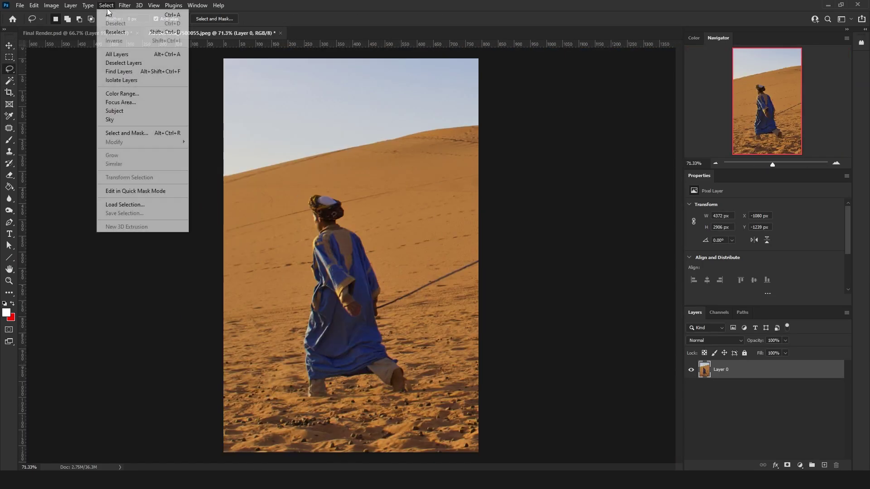
{"action": "left_click", "coordinate": [113, 111]}
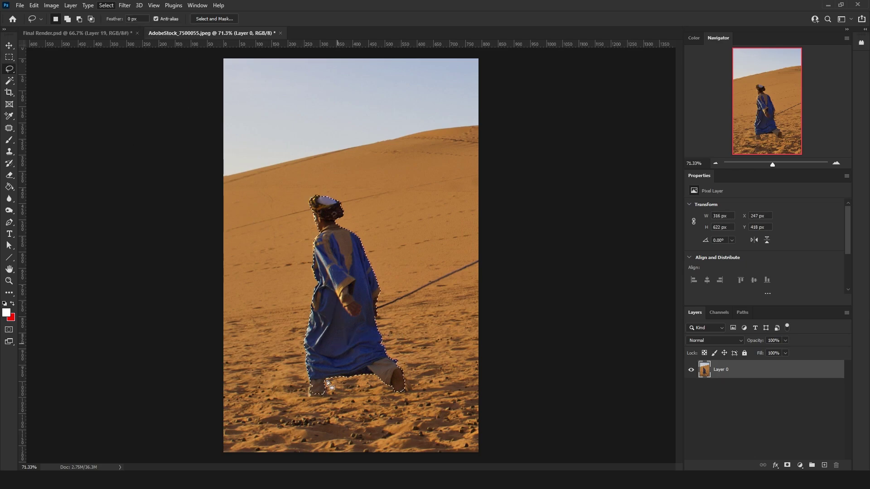
{"action": "scroll", "coordinate": [361, 399], "scroll_direction": "up", "scroll_amount": 1}
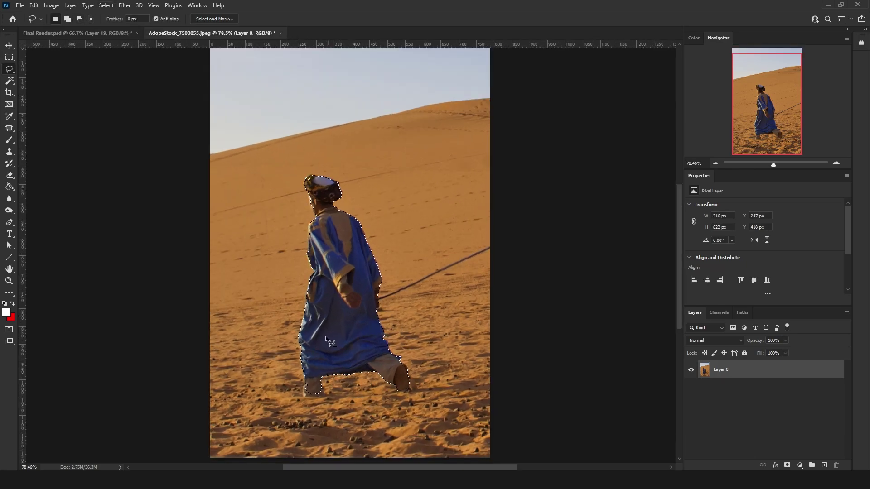
{"action": "scroll", "coordinate": [326, 336], "scroll_direction": "up", "scroll_amount": 3}
{"action": "scroll", "coordinate": [283, 421], "scroll_direction": "down", "scroll_amount": 3}
{"action": "scroll", "coordinate": [293, 396], "scroll_direction": "up", "scroll_amount": 3}
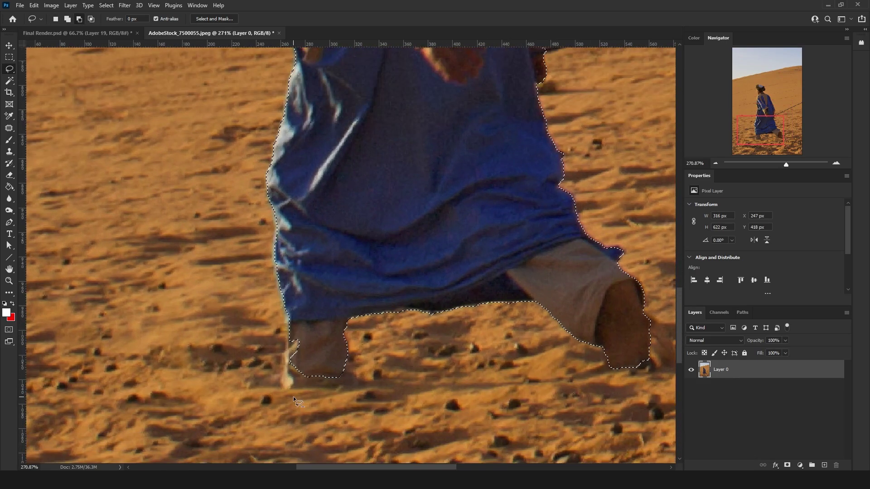
{"action": "scroll", "coordinate": [293, 391], "scroll_direction": "up", "scroll_amount": 2}
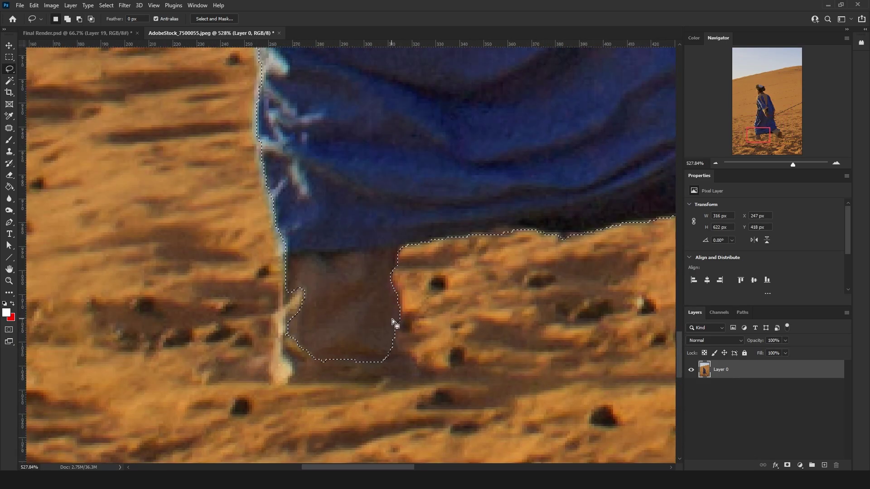
{"action": "mouse_move", "coordinate": [391, 329]}
{"action": "left_mouse_down"}
{"action": "mouse_move", "coordinate": [414, 372]}
{"action": "mouse_move", "coordinate": [294, 387]}
{"action": "mouse_move", "coordinate": [273, 380]}
{"action": "mouse_move", "coordinate": [291, 278]}
{"action": "mouse_move", "coordinate": [359, 295]}
{"action": "left_mouse_up"}
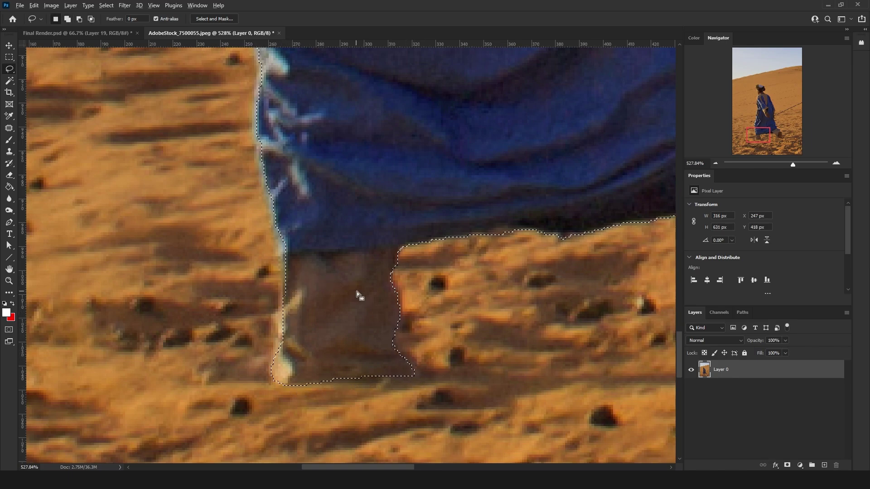
{"action": "scroll", "coordinate": [359, 295], "scroll_direction": "down", "scroll_amount": 4}
{"action": "scroll", "coordinate": [354, 298], "scroll_direction": "down", "scroll_amount": 2}
{"action": "scroll", "coordinate": [387, 260], "scroll_direction": "up", "scroll_amount": 3}
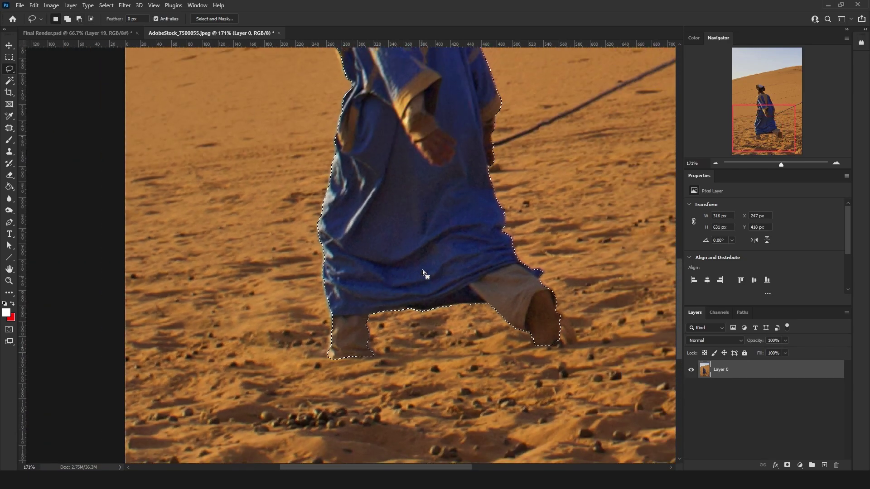
{"action": "scroll", "coordinate": [412, 252], "scroll_direction": "up", "scroll_amount": 4}
{"action": "scroll", "coordinate": [400, 268], "scroll_direction": "up", "scroll_amount": 1}
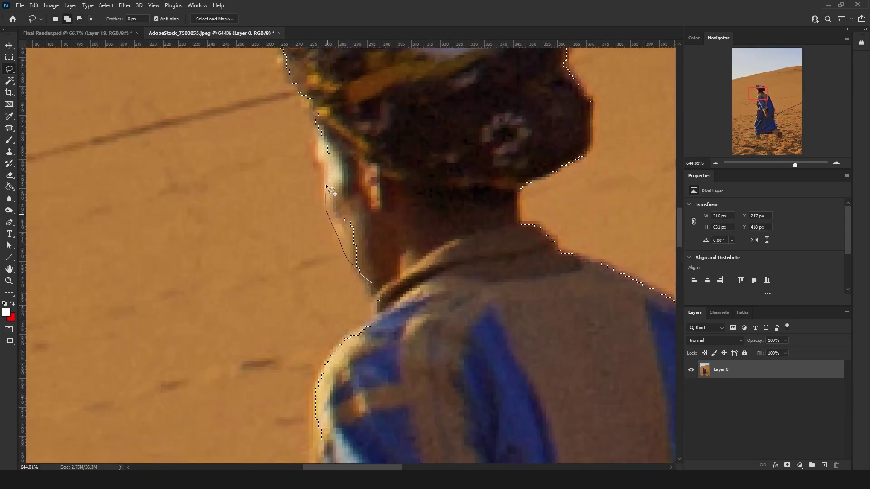
{"action": "scroll", "coordinate": [399, 267], "scroll_direction": "down", "scroll_amount": 3}
{"action": "scroll", "coordinate": [430, 294], "scroll_direction": "down", "scroll_amount": 1}
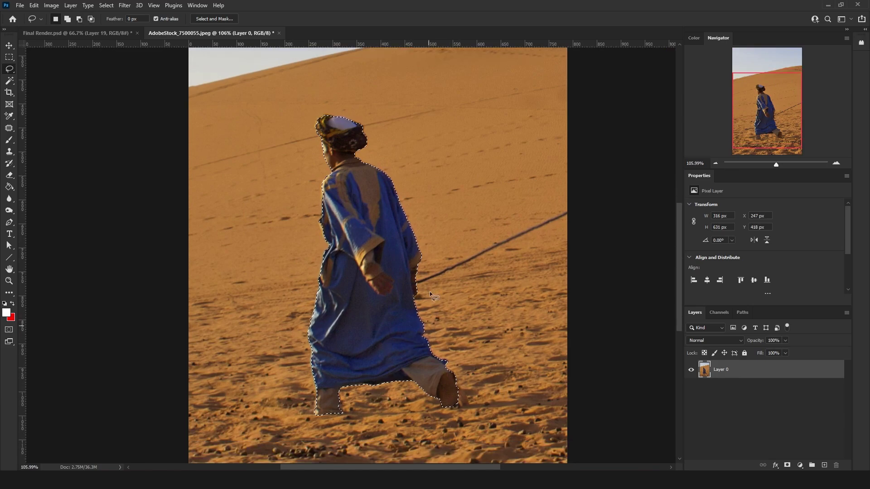
- Mask out the desert background and add a new layer beneath the man
{"action": "left_click", "coordinate": [788, 465]}
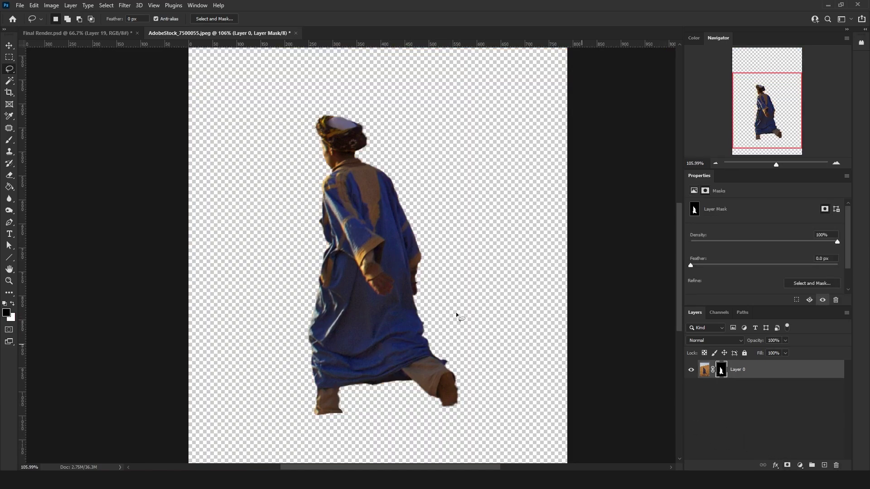
{"action": "left_click", "coordinate": [822, 466]}
{"action": "left_click_drag", "start_coordinate": [741, 379], "coordinate": [743, 410]}
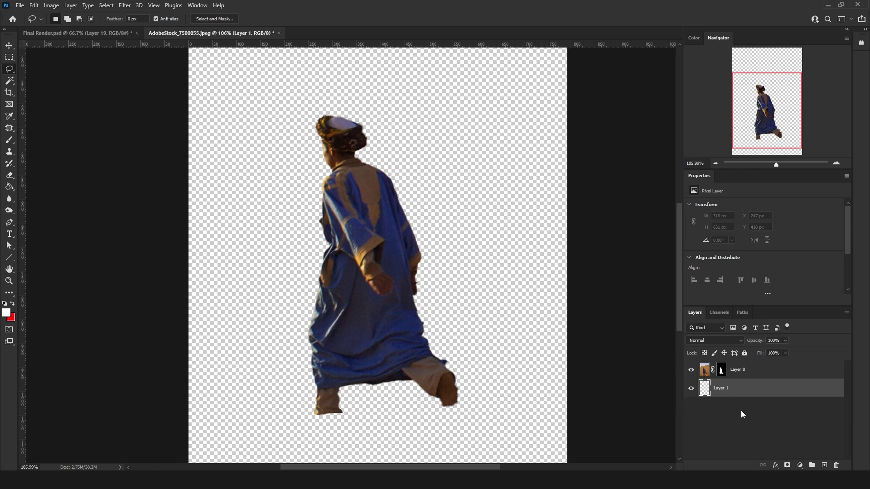
- Fill the new Layer 1 with 50% Gray
{"action": "key", "text": "shift+F5"}
{"action": "left_click", "coordinate": [411, 224]}
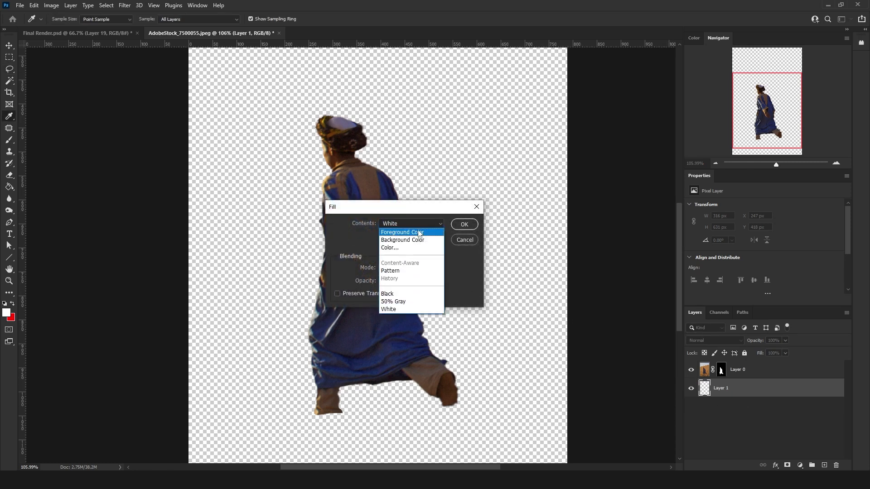
{"action": "left_click", "coordinate": [408, 301]}
{"action": "left_click", "coordinate": [459, 224]}
{"action": "key", "text": "l"}
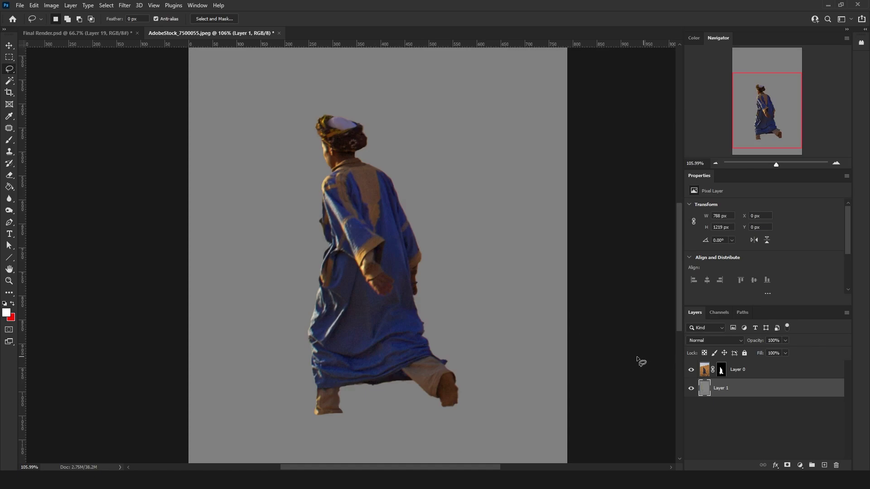
{"action": "left_click", "coordinate": [722, 370]}
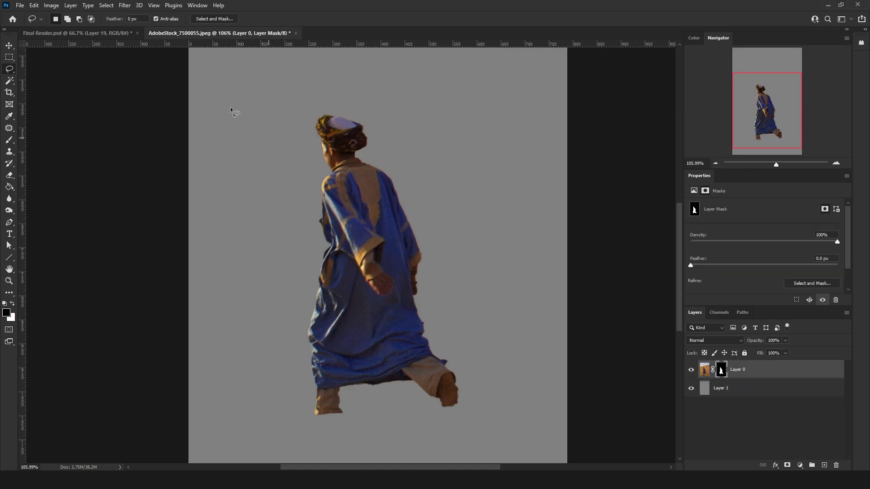
- Refine the mask edge to 3 px radius and 22% contrast, then apply it to Layer 0
{"action": "left_click", "coordinate": [108, 5]}
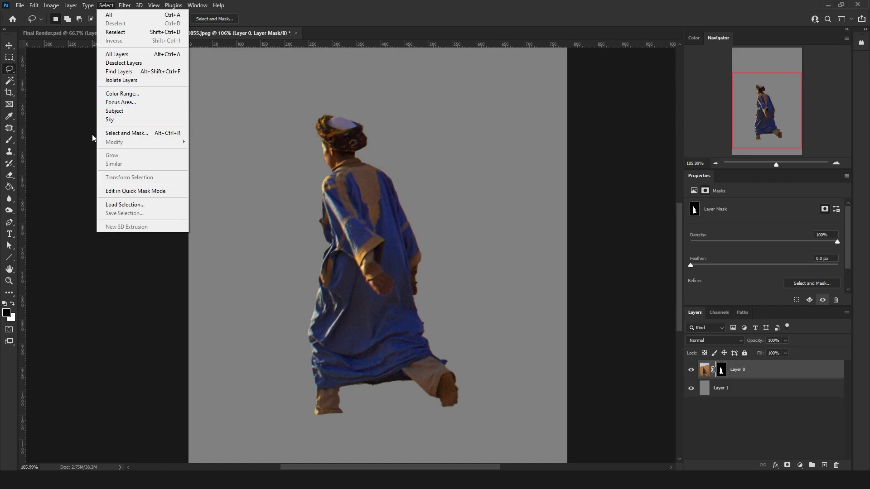
{"action": "left_click", "coordinate": [136, 133], "text": "shift"}
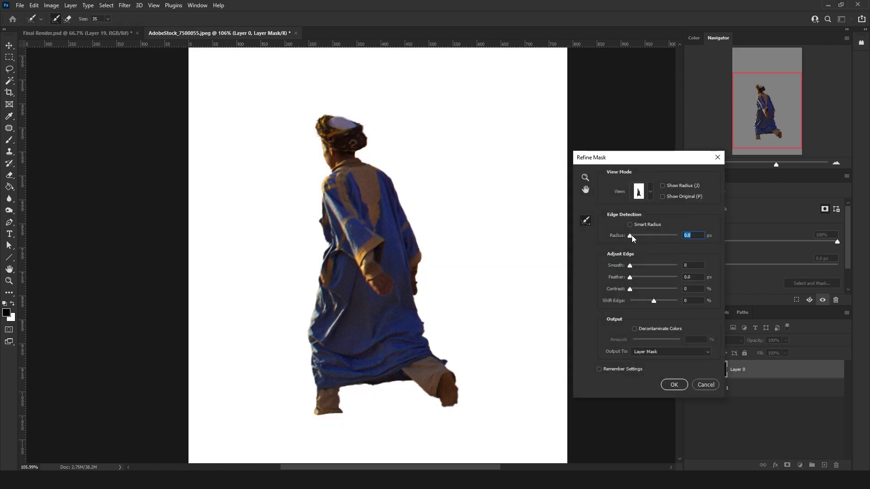
{"action": "left_click_drag", "start_coordinate": [631, 290], "coordinate": [642, 292]}
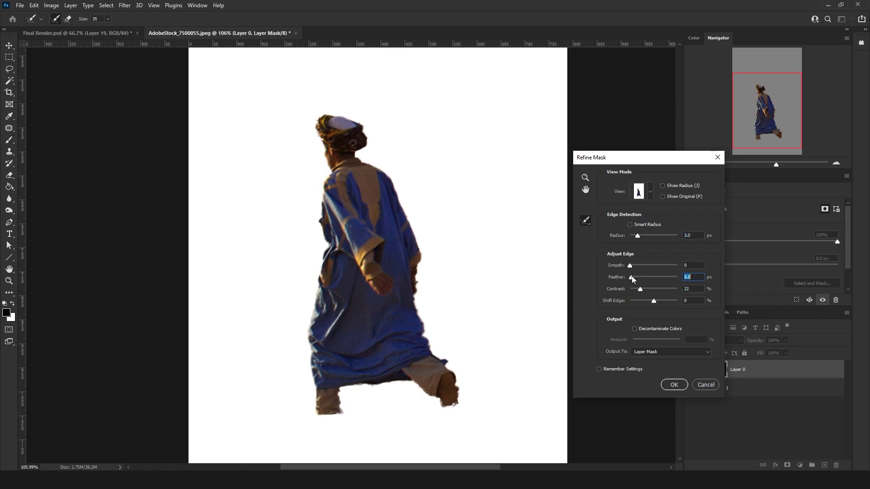
{"action": "left_click", "coordinate": [674, 385]}
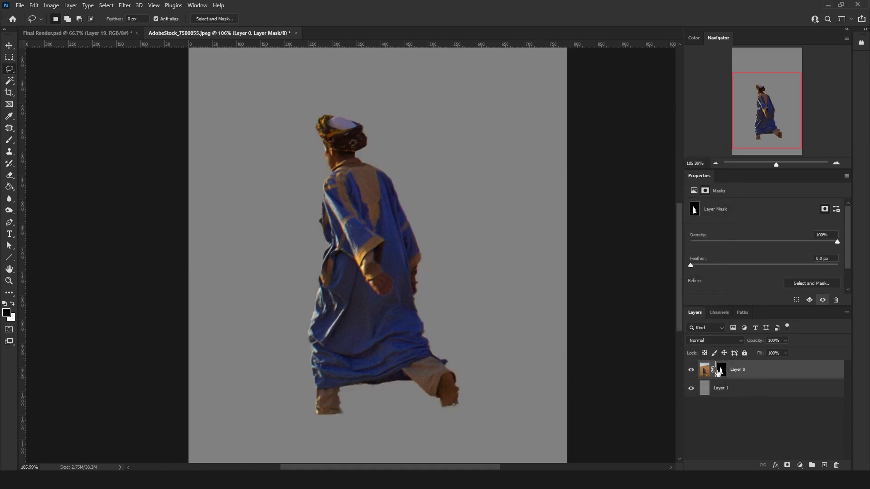
{"action": "right_click", "coordinate": [719, 372]}
{"action": "left_click", "coordinate": [747, 397]}
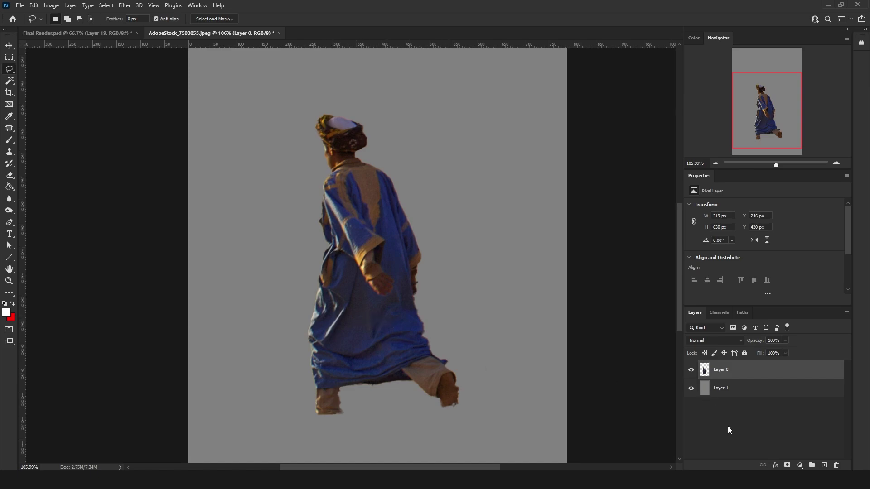
- Add a Hue/Saturation adjustment clipped to the figure, targeting the robe's blues
{"action": "left_click", "coordinate": [800, 465]}
{"action": "left_click", "coordinate": [776, 377]}
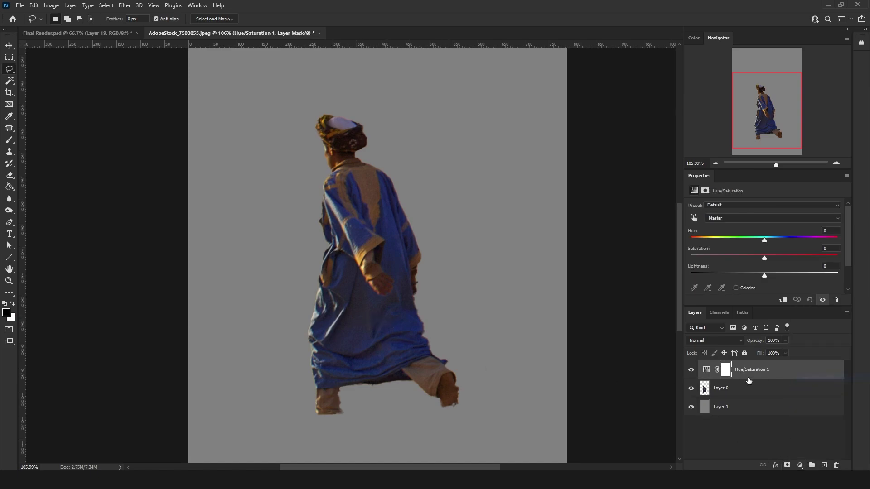
{"action": "key", "text": "ctrl+alt+g"}
{"action": "left_click", "coordinate": [694, 218]}
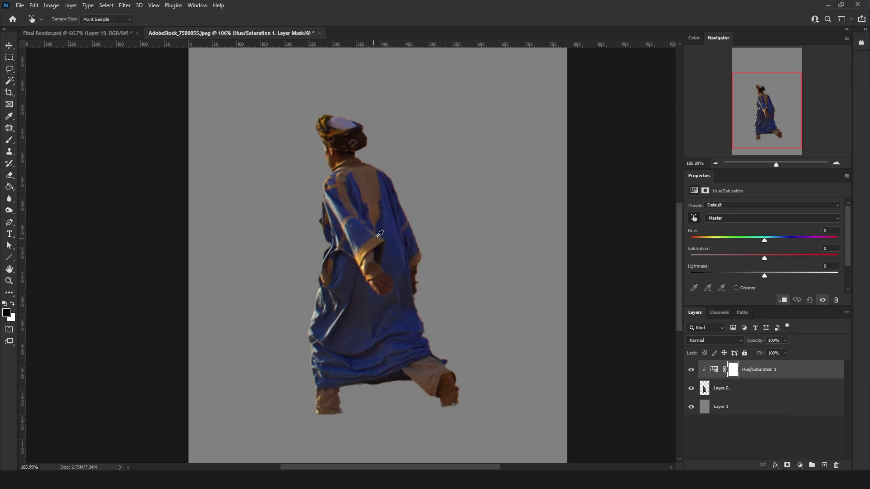
{"action": "left_click", "coordinate": [392, 225]}
- Fine-tune the blue range and shift the hue so the robe turns magenta
{"action": "left_click_drag", "start_coordinate": [766, 258], "coordinate": [842, 259]}
{"action": "scroll", "coordinate": [764, 281], "scroll_direction": "down", "scroll_amount": 1}
{"action": "scroll", "coordinate": [764, 281], "scroll_direction": "down", "scroll_amount": 1}
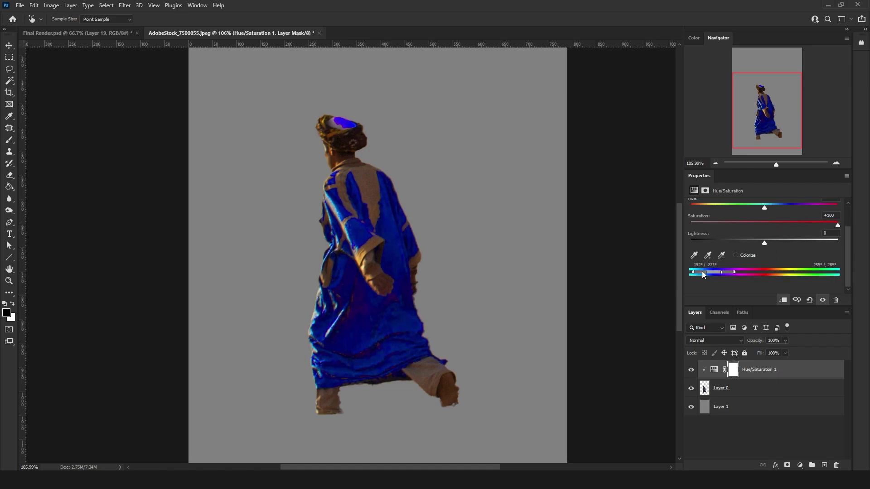
{"action": "left_click_drag", "start_coordinate": [702, 274], "coordinate": [688, 276]}
{"action": "left_click", "coordinate": [764, 222]}
{"action": "left_click_drag", "start_coordinate": [765, 208], "coordinate": [818, 208]}
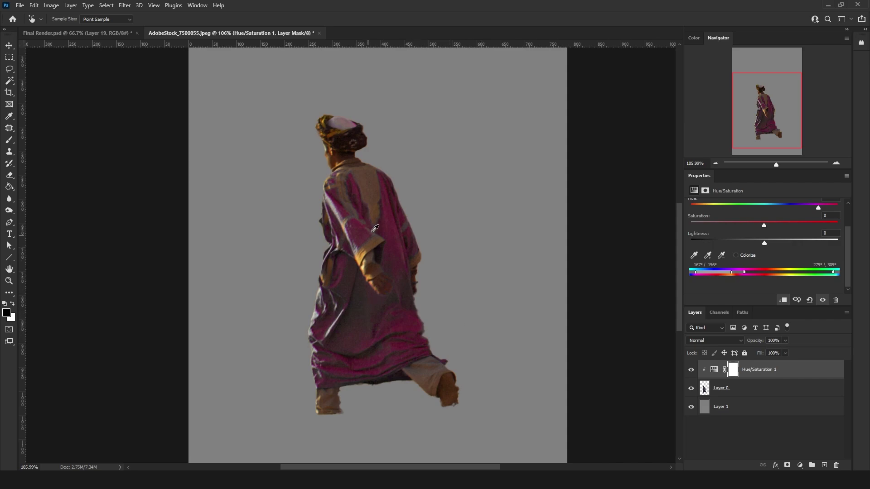
{"action": "left_click", "coordinate": [9, 144]}
{"action": "left_click", "coordinate": [747, 390]}
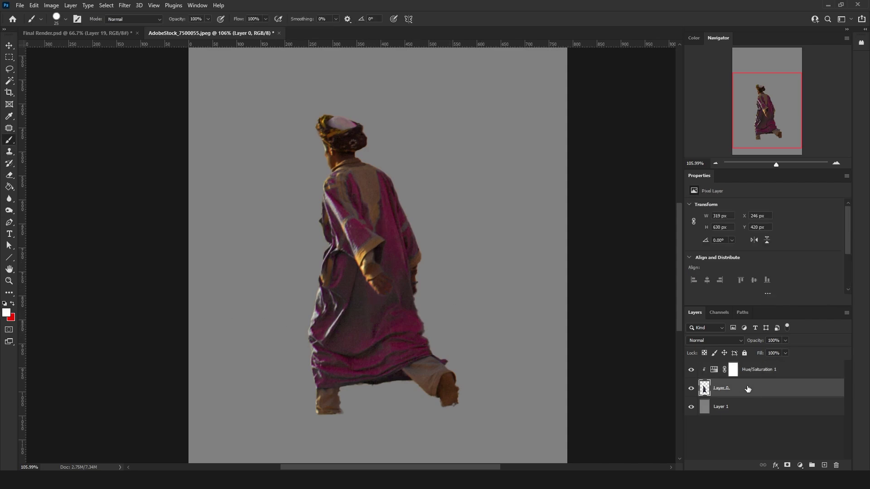
- Duplicate the Hue/Saturation layer and colorize it red at saturation 53
{"action": "left_click_drag", "start_coordinate": [752, 373], "coordinate": [773, 389]}
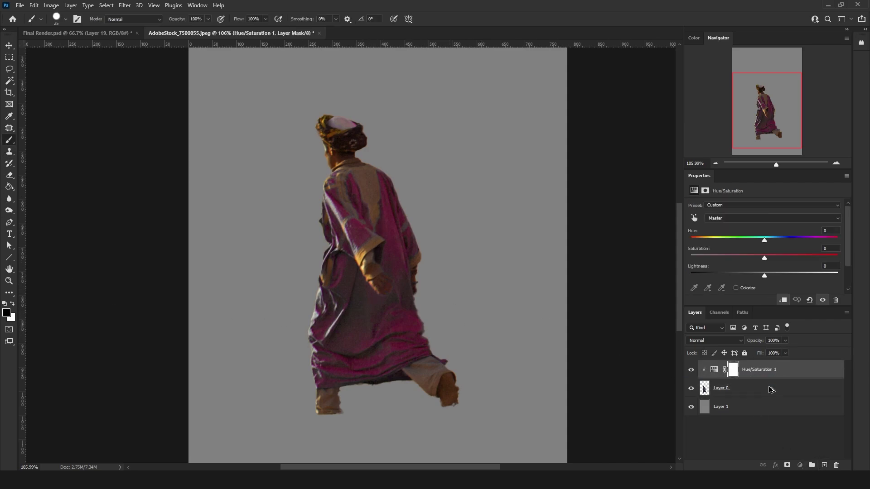
{"action": "left_click", "coordinate": [736, 288]}
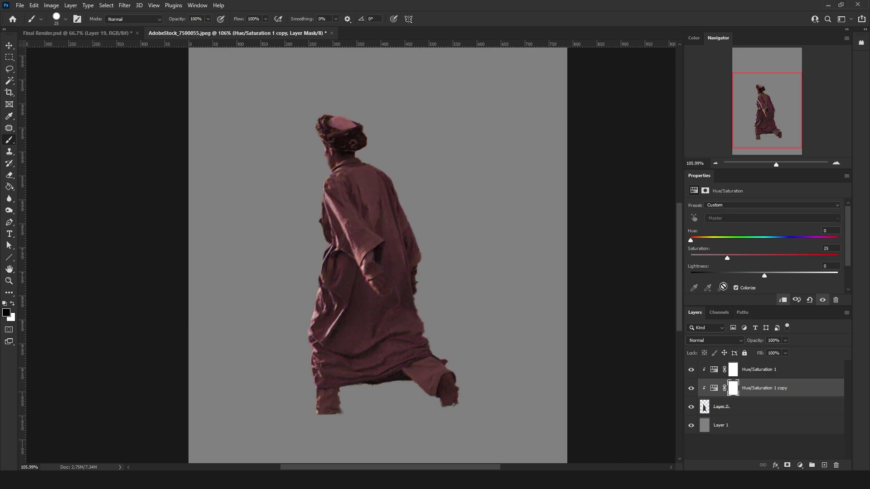
{"action": "left_click_drag", "start_coordinate": [767, 259], "coordinate": [766, 260]}
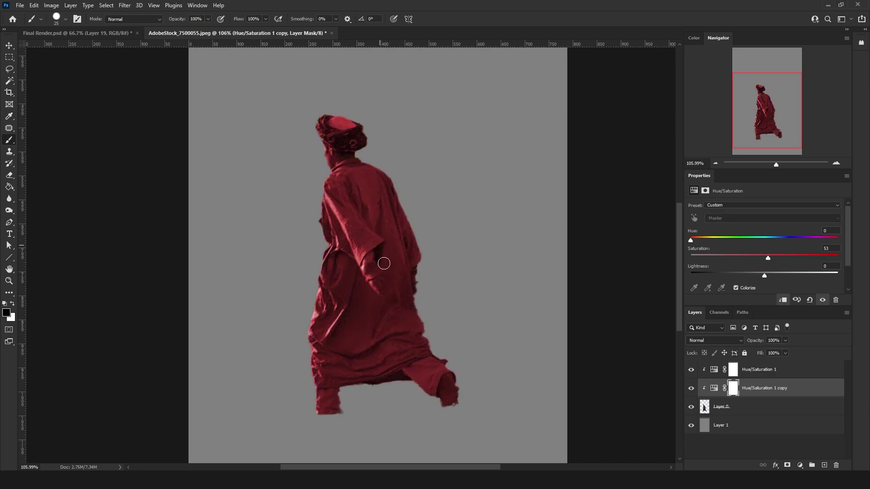
- Invert the copy's mask and paint the red tint back over the robe only
{"action": "key", "text": "ctrl+i"}
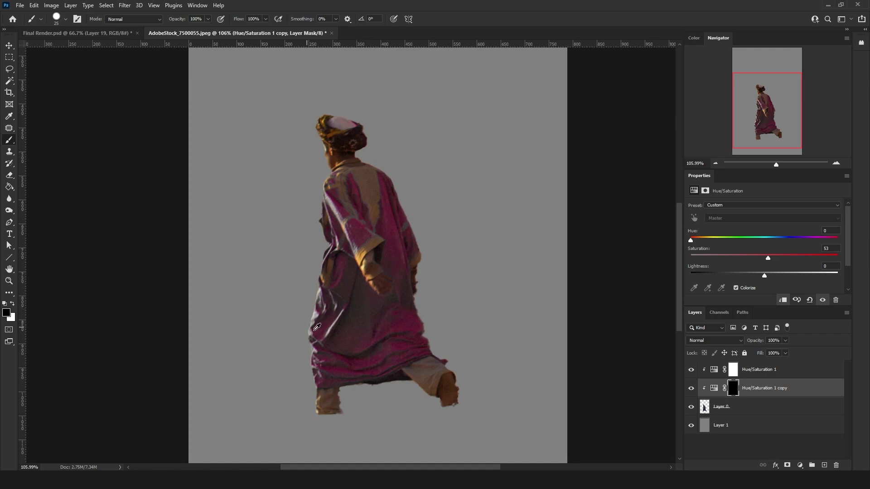
{"action": "scroll", "coordinate": [317, 326], "scroll_direction": "up", "scroll_amount": 3}
{"action": "key", "text": "x"}
{"action": "mouse_move", "coordinate": [340, 373]}
{"action": "left_mouse_down"}
{"action": "mouse_move", "coordinate": [395, 392]}
{"action": "mouse_move", "coordinate": [330, 402]}
{"action": "mouse_move", "coordinate": [341, 407]}
{"action": "mouse_move", "coordinate": [383, 398]}
{"action": "mouse_move", "coordinate": [309, 380]}
{"action": "mouse_move", "coordinate": [334, 387]}
{"action": "mouse_move", "coordinate": [350, 318]}
{"action": "mouse_move", "coordinate": [321, 316]}
{"action": "mouse_move", "coordinate": [363, 285]}
{"action": "mouse_move", "coordinate": [346, 360]}
{"action": "mouse_move", "coordinate": [464, 343]}
{"action": "mouse_move", "coordinate": [445, 378]}
{"action": "mouse_move", "coordinate": [468, 301]}
{"action": "mouse_move", "coordinate": [369, 245]}
{"action": "mouse_move", "coordinate": [336, 165]}
{"action": "mouse_move", "coordinate": [390, 167]}
{"action": "mouse_move", "coordinate": [331, 102]}
{"action": "mouse_move", "coordinate": [379, 81]}
{"action": "mouse_move", "coordinate": [417, 155]}
{"action": "mouse_move", "coordinate": [445, 137]}
{"action": "mouse_move", "coordinate": [451, 237]}
{"action": "mouse_move", "coordinate": [444, 187]}
{"action": "mouse_move", "coordinate": [438, 313]}
{"action": "mouse_move", "coordinate": [405, 280]}
{"action": "mouse_move", "coordinate": [329, 261]}
{"action": "left_mouse_up"}
{"action": "scroll", "coordinate": [437, 251], "scroll_direction": "down", "scroll_amount": 2}
{"action": "scroll", "coordinate": [436, 250], "scroll_direction": "down", "scroll_amount": 1}
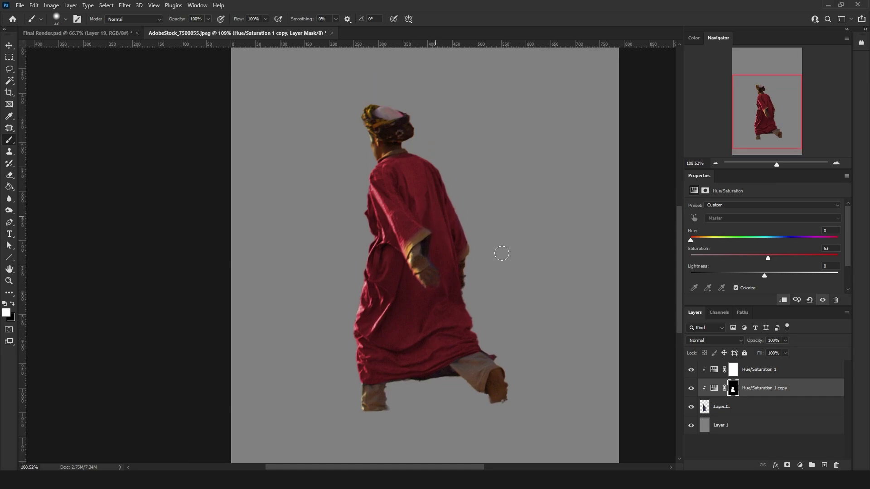
- Split the Blend If Underlying Layer sliders to fade the tint into the robe's tones
{"action": "double_click", "coordinate": [810, 391]}
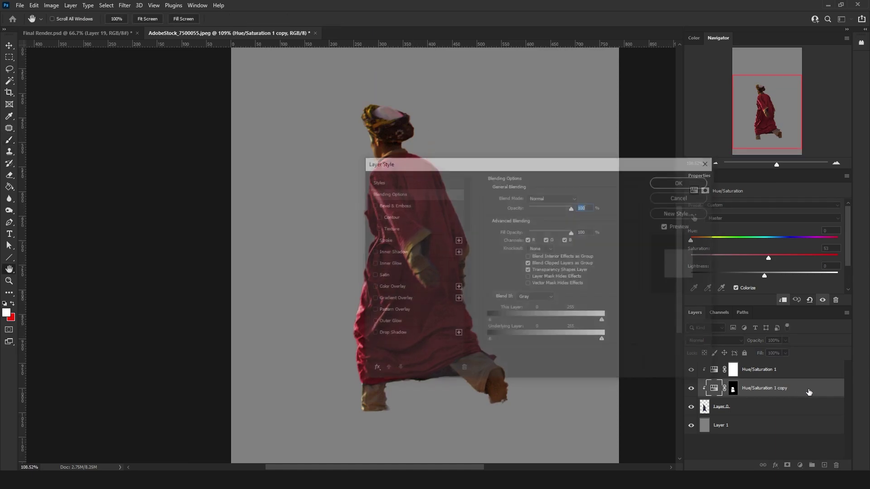
{"action": "left_click_drag", "start_coordinate": [505, 163], "coordinate": [607, 114]}
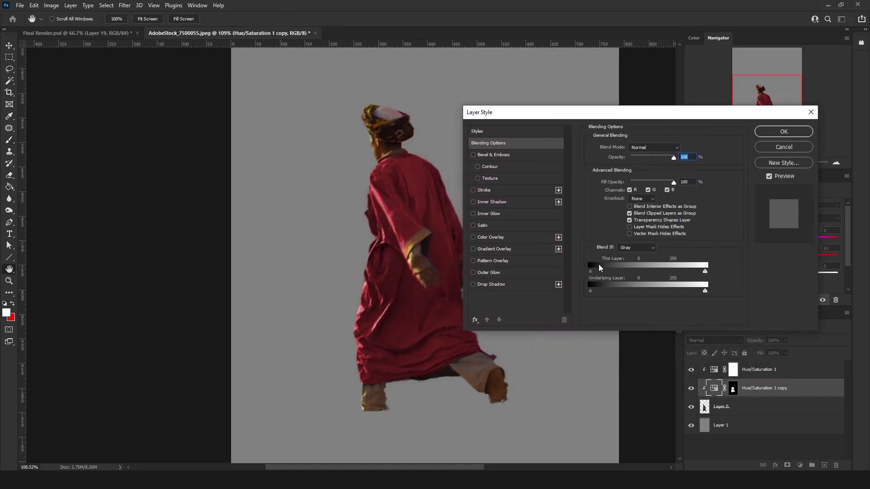
{"action": "left_click_drag", "start_coordinate": [590, 291], "coordinate": [612, 294]}
{"action": "left_click_drag", "start_coordinate": [705, 290], "coordinate": [601, 294]}
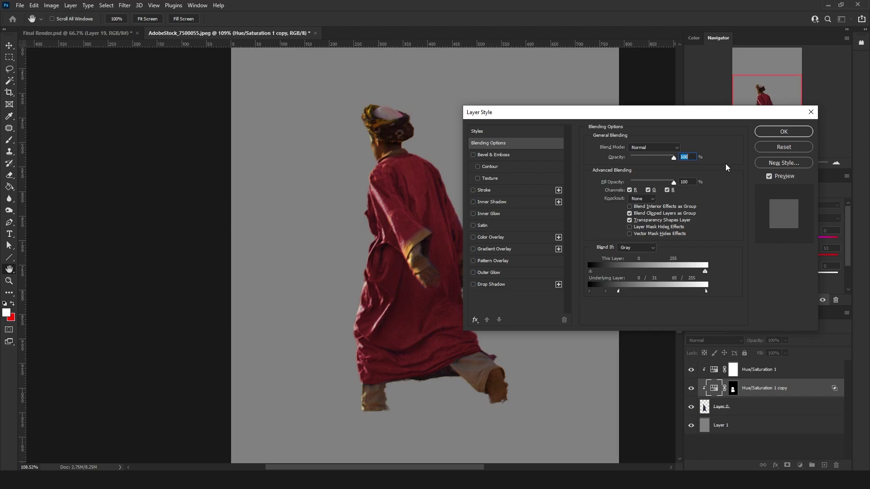
{"action": "left_click", "coordinate": [783, 131]}
- Select the figure and both tint layers and merge them with Ctrl+E
{"action": "key", "text": "ctrl+minus"}
{"action": "key", "text": "ctrl+minus"}
{"action": "key", "text": "ctrl+0"}
{"action": "key", "text": "b"}
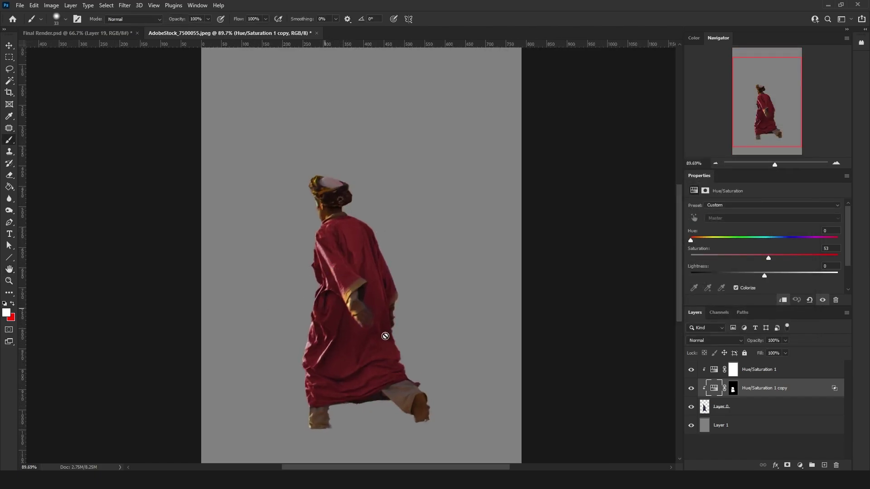
{"action": "left_click", "coordinate": [785, 341]}
{"action": "left_click", "coordinate": [743, 426]}
{"action": "left_click", "coordinate": [766, 369]}
{"action": "key", "text": "m"}
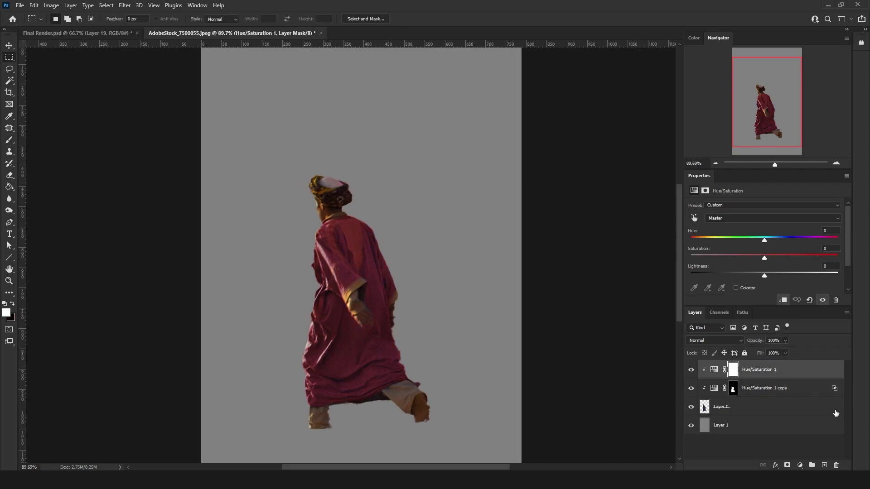
{"action": "left_click", "coordinate": [754, 393]}
{"action": "left_click", "coordinate": [755, 374]}
{"action": "left_click", "coordinate": [745, 411], "text": "shift"}
{"action": "key", "text": "ctrl+e"}
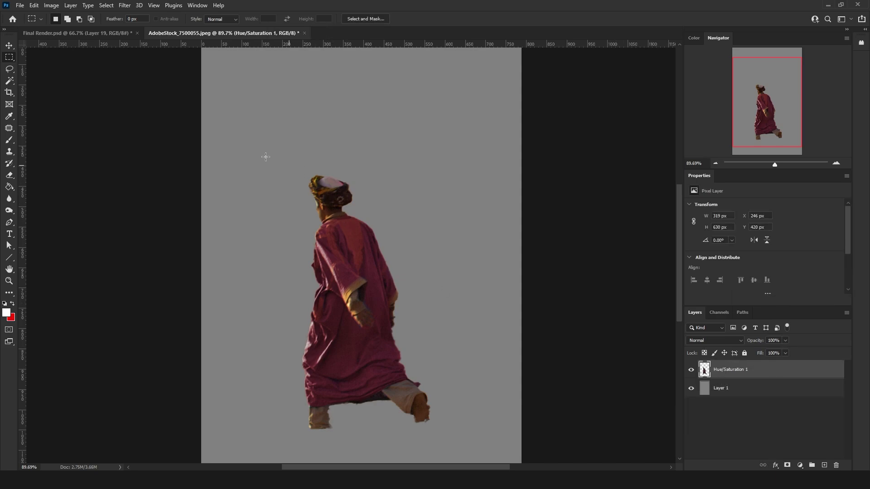
- Convert the merged figure to a smart object and drag it into Final Render.psd
{"action": "right_click", "coordinate": [734, 371]}
{"action": "left_click", "coordinate": [780, 213]}
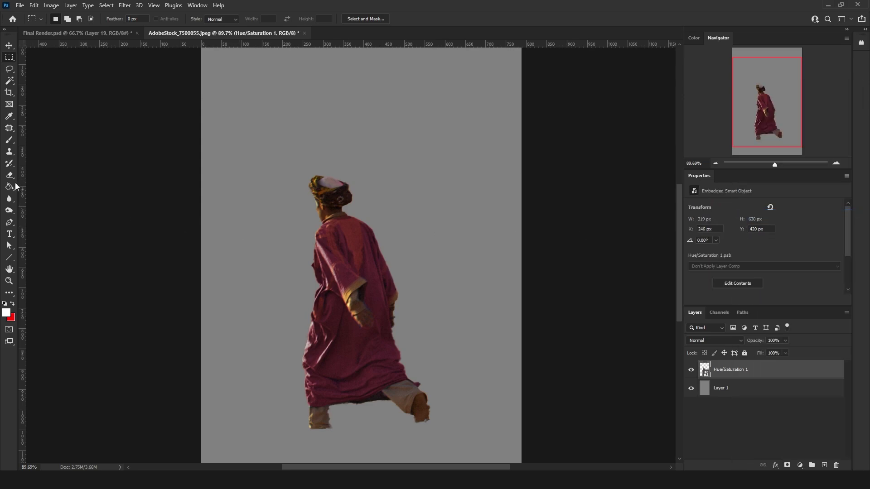
{"action": "left_click", "coordinate": [9, 46]}
{"action": "left_click_drag", "start_coordinate": [742, 377], "coordinate": [349, 382]}
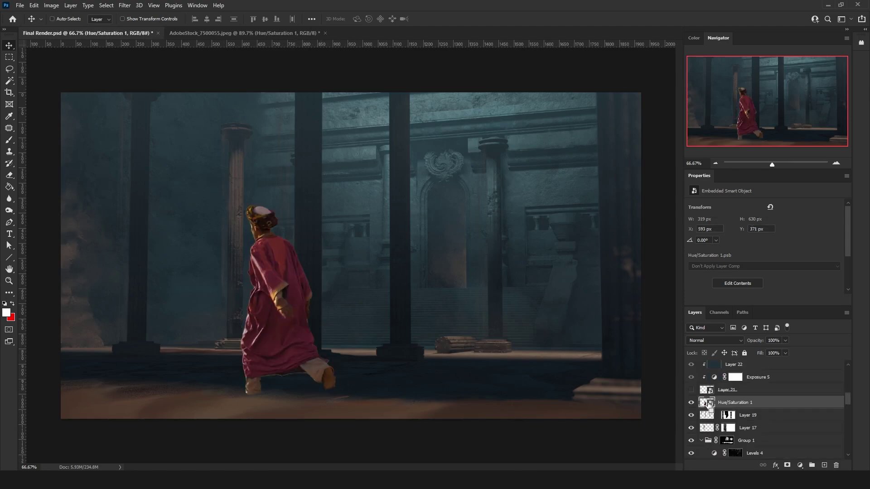
- Load the figure's pixels as a selection and turn it into a layer mask
{"action": "left_click", "coordinate": [708, 402], "text": "ctrl"}
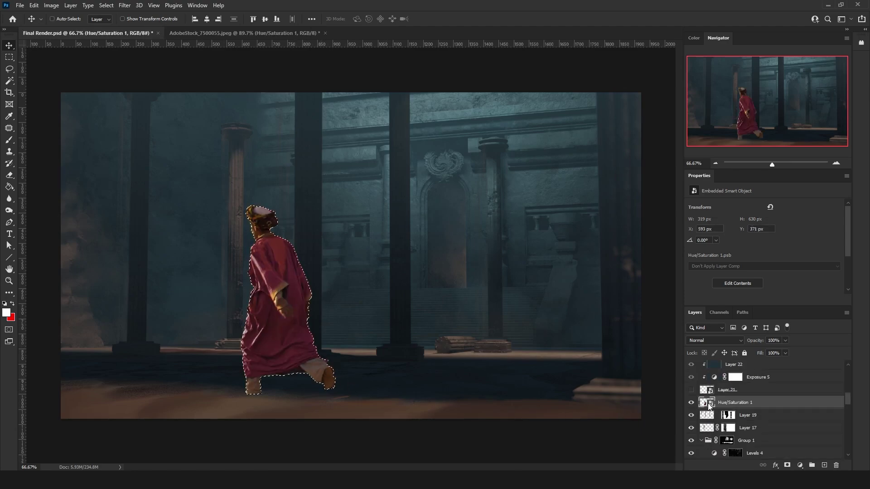
{"action": "left_click", "coordinate": [786, 466]}
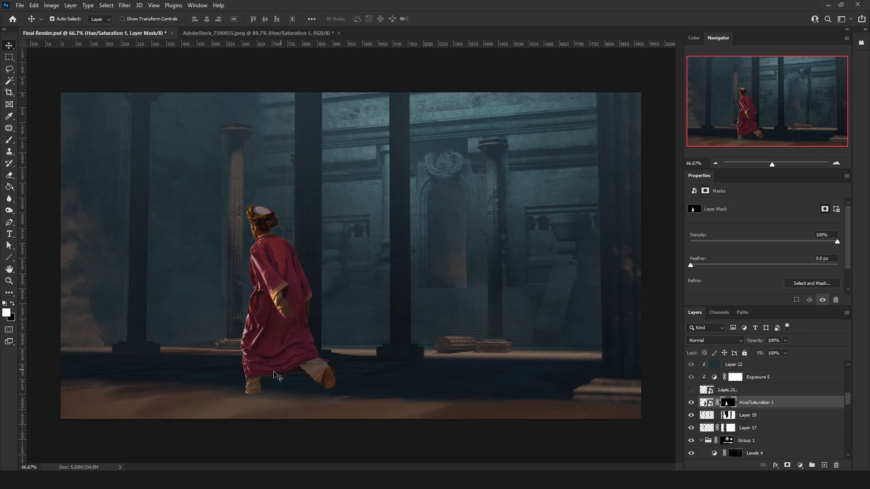
{"action": "left_click", "coordinate": [126, 7]}
- Apply Filter > Blur to the mask, set Levels black input to 47, and rasterize the layer
{"action": "mouse_move", "coordinate": [169, 121]}
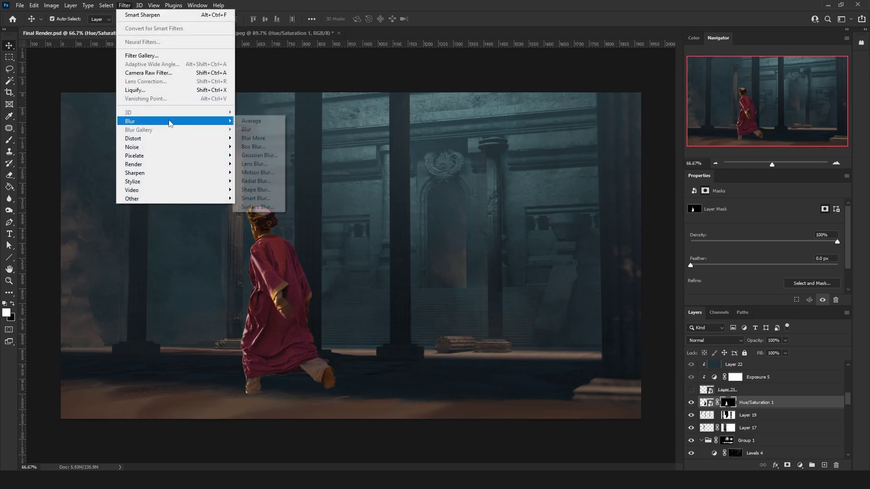
{"action": "left_click", "coordinate": [260, 131]}
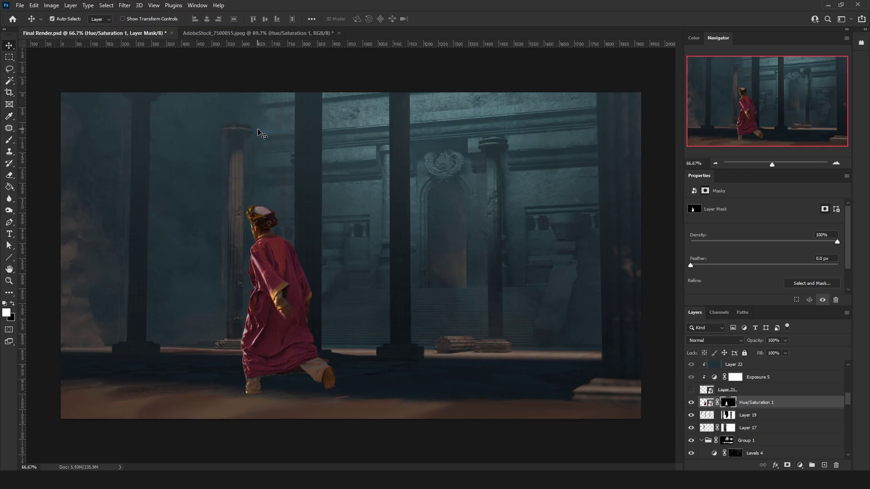
{"action": "key", "text": "ctrl"}
{"action": "key", "text": "ctrl+l"}
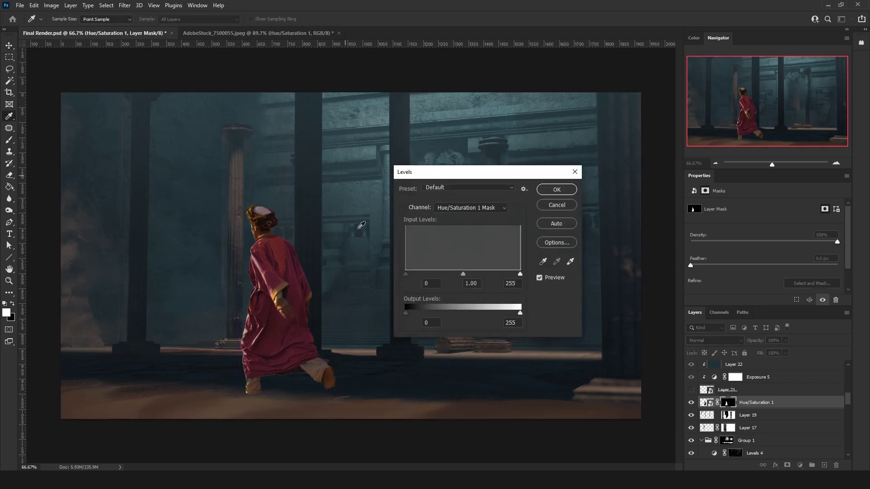
{"action": "left_click_drag", "start_coordinate": [408, 275], "coordinate": [492, 273]}
{"action": "left_click", "coordinate": [557, 190]}
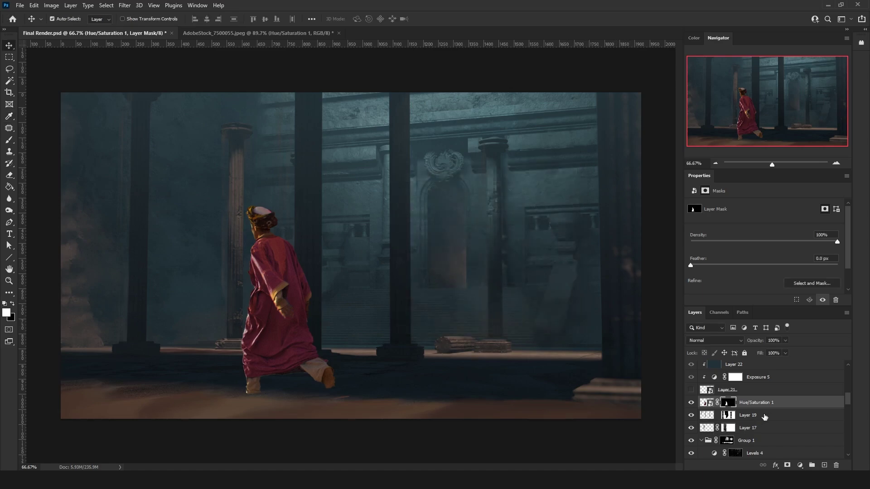
{"action": "right_click", "coordinate": [767, 403]}
{"action": "left_click", "coordinate": [679, 246]}
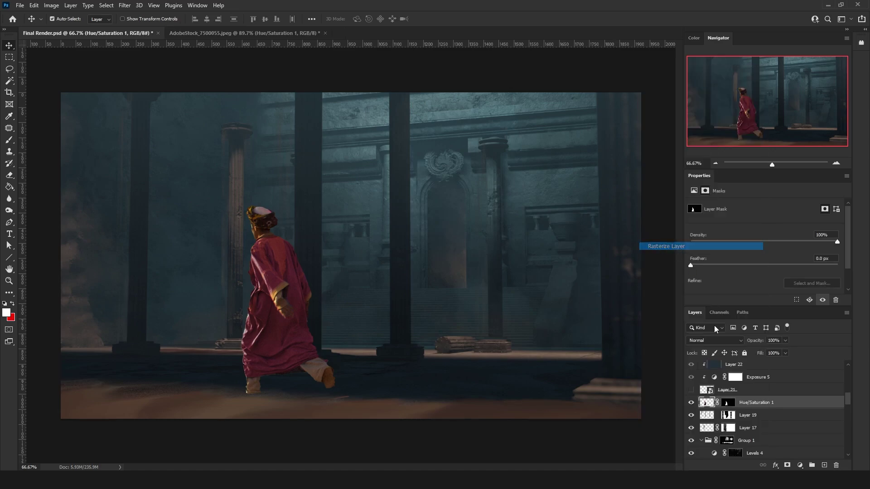
- Apply the figure's layer mask and convert the layer into a smart object
{"action": "right_click", "coordinate": [728, 402]}
{"action": "left_click", "coordinate": [753, 342]}
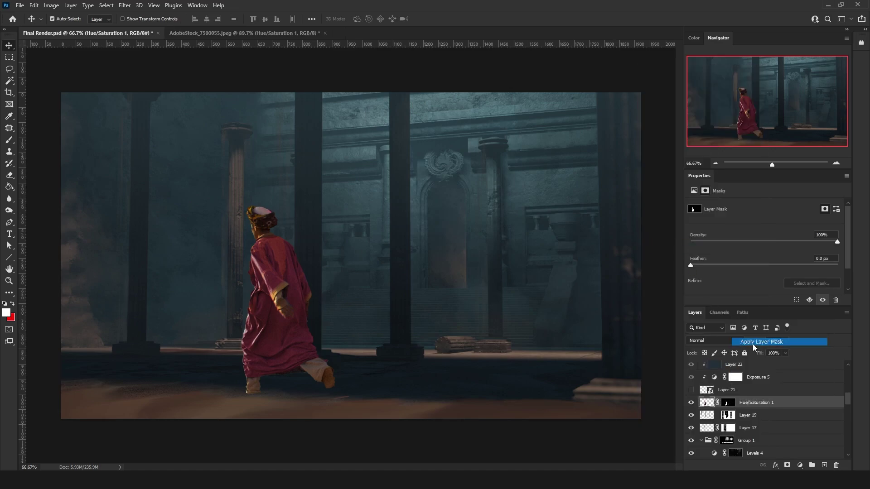
{"action": "right_click", "coordinate": [742, 405]}
{"action": "left_click", "coordinate": [775, 153]}
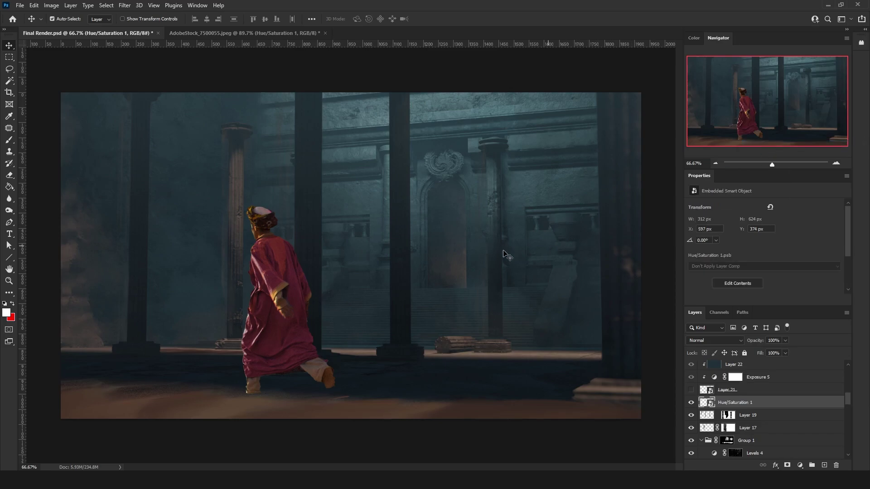
- Flip the figure horizontally with Free Transform
{"action": "key", "text": "ctrl+t"}
{"action": "right_click", "coordinate": [297, 293]}
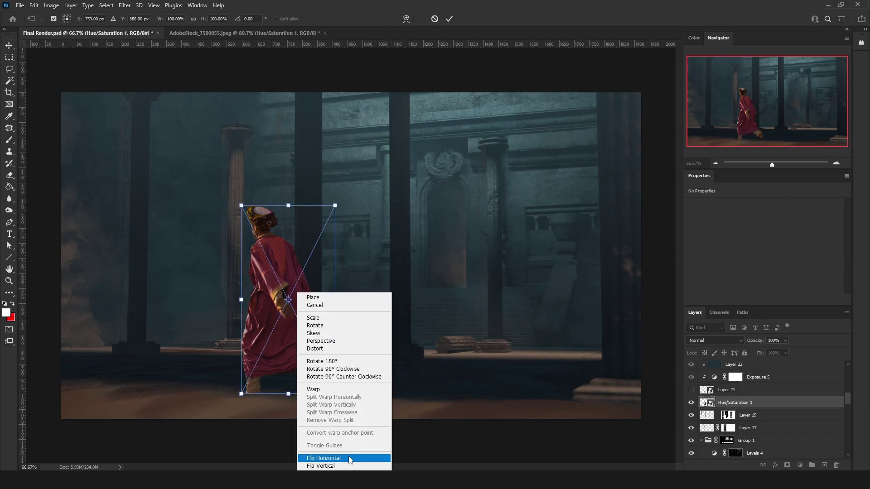
{"action": "left_click", "coordinate": [350, 459]}
{"action": "key", "text": "Return"}
- Scale the figure down to about 26% and set it near the left pillar
{"action": "key", "text": "ctrl+semicolon"}
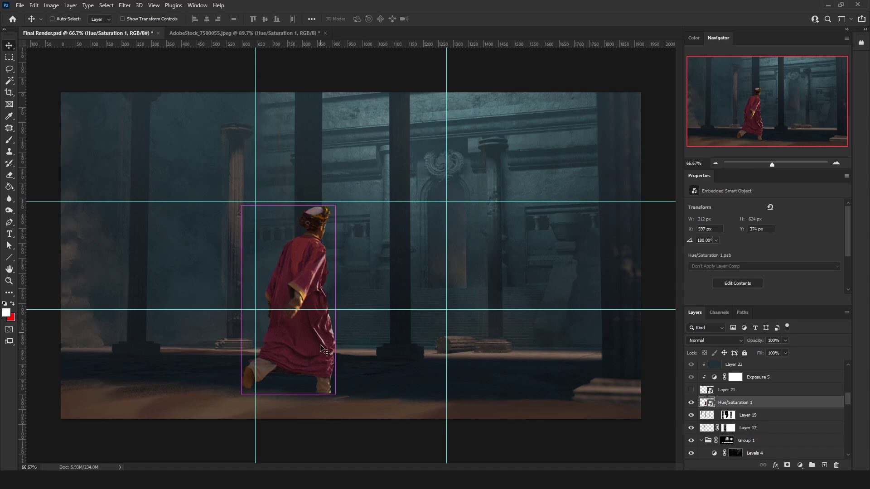
{"action": "key", "text": "ctrl+t"}
{"action": "left_click_drag", "start_coordinate": [286, 392], "coordinate": [260, 348]}
{"action": "key", "text": "Return"}
{"action": "key", "text": "ctrl+semicolon"}
{"action": "scroll", "coordinate": [240, 365], "scroll_direction": "up", "scroll_amount": 3}
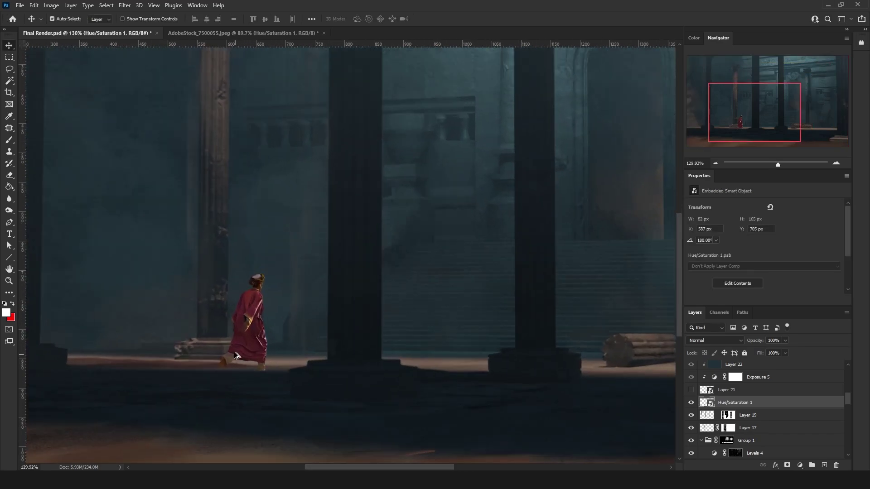
{"action": "scroll", "coordinate": [236, 355], "scroll_direction": "down", "scroll_amount": 3}
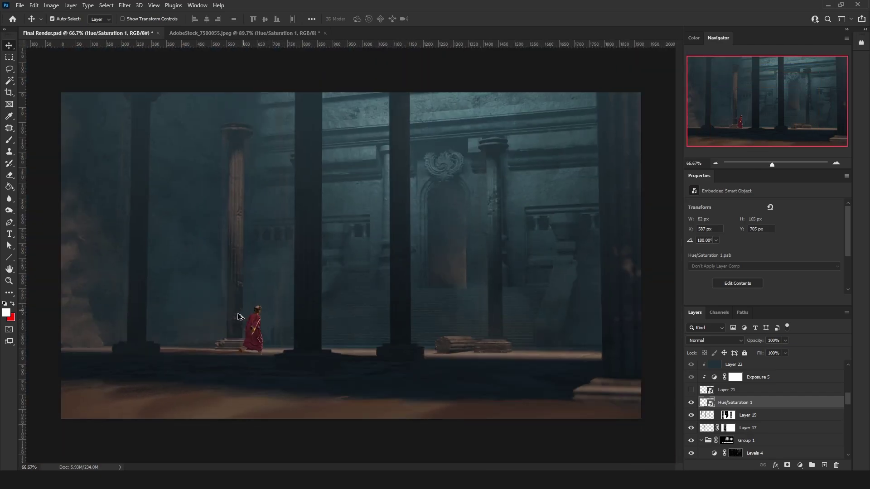
{"action": "scroll", "coordinate": [240, 317], "scroll_direction": "up", "scroll_amount": 1}
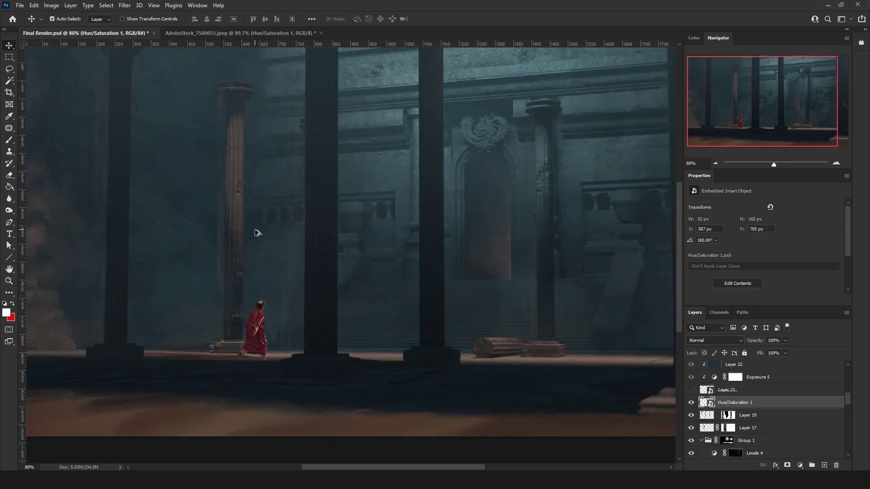
{"action": "scroll", "coordinate": [257, 233], "scroll_direction": "up", "scroll_amount": 1}
{"action": "scroll", "coordinate": [259, 230], "scroll_direction": "up", "scroll_amount": 1}
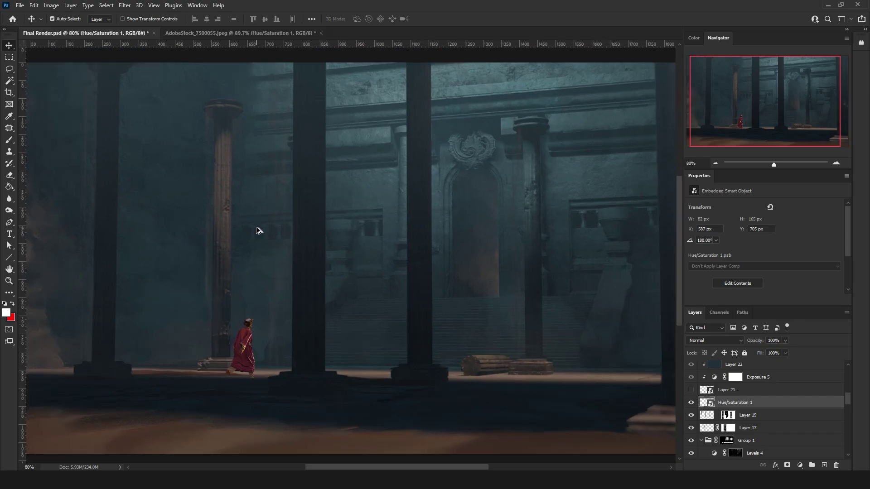
- Add a Hue/Saturation adjustment higher in the stack that drains all colour from the image
{"action": "left_click", "coordinate": [800, 465]}
{"action": "left_click", "coordinate": [821, 378]}
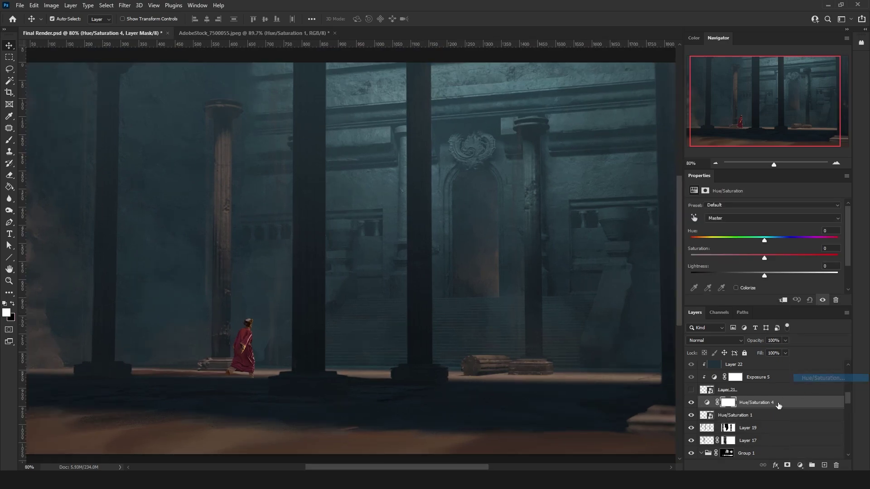
{"action": "left_click_drag", "start_coordinate": [773, 428], "coordinate": [773, 377]}
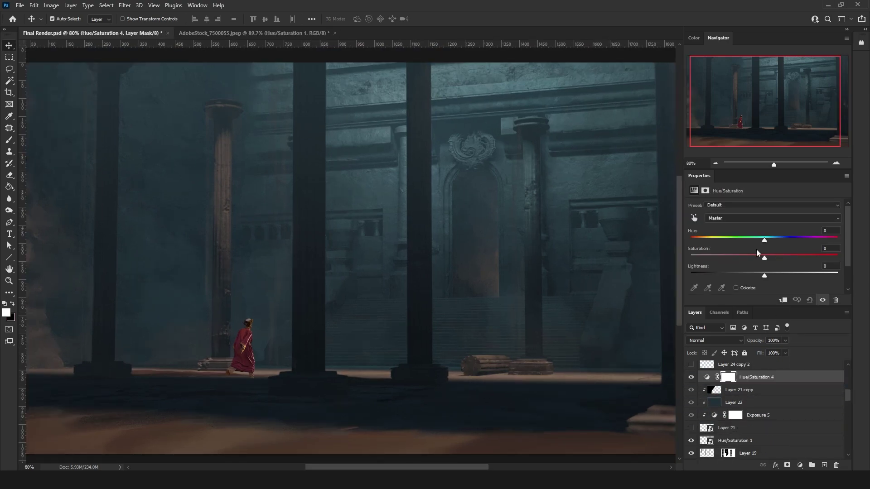
{"action": "left_click_drag", "start_coordinate": [764, 258], "coordinate": [650, 259]}
{"action": "scroll", "coordinate": [354, 159], "scroll_direction": "up", "scroll_amount": 4}
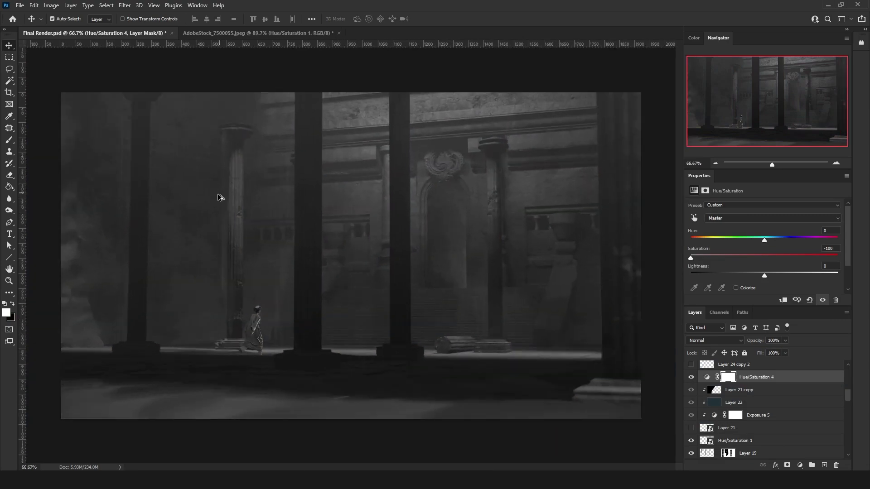
{"action": "scroll", "coordinate": [244, 316], "scroll_direction": "down", "scroll_amount": 5}
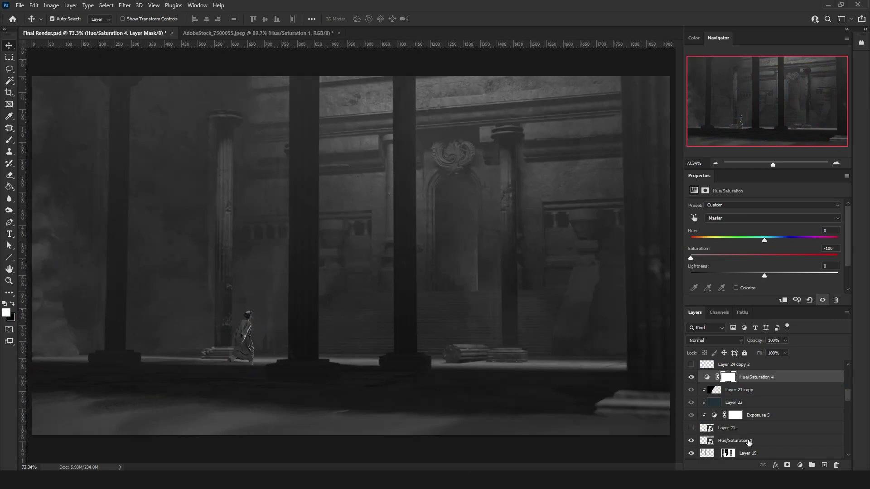
- Add an Exposure adjustment clipped to the figure: exposure -1.99, offset slightly up, gamma 0.88
{"action": "left_click", "coordinate": [748, 441]}
{"action": "left_click", "coordinate": [800, 465]}
{"action": "left_click", "coordinate": [824, 358]}
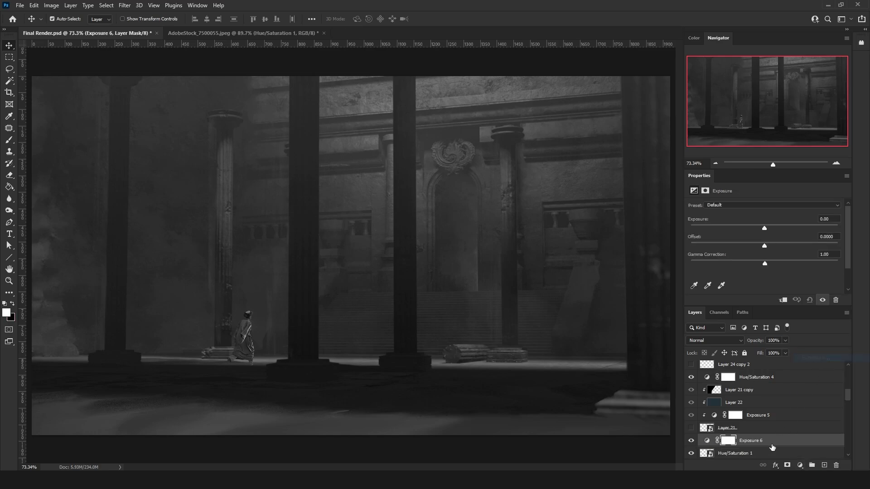
{"action": "left_click", "coordinate": [782, 300]}
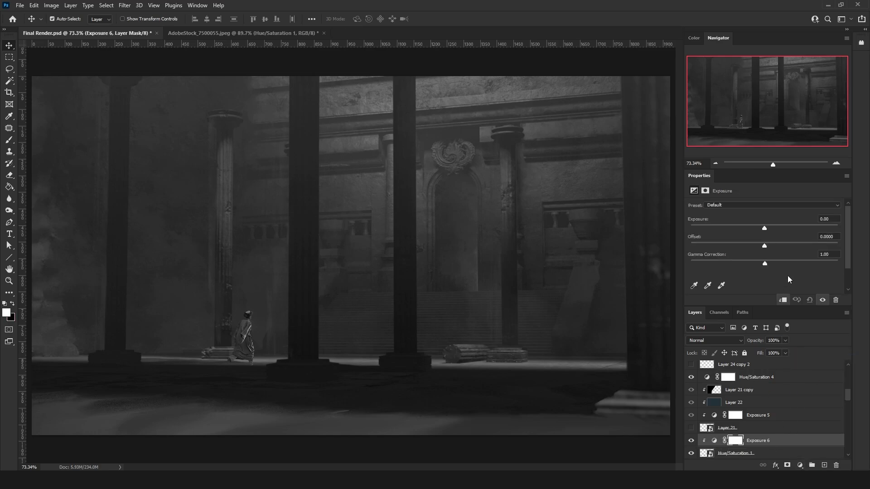
{"action": "left_click", "coordinate": [747, 229]}
{"action": "left_click_drag", "start_coordinate": [742, 228], "coordinate": [771, 267]}
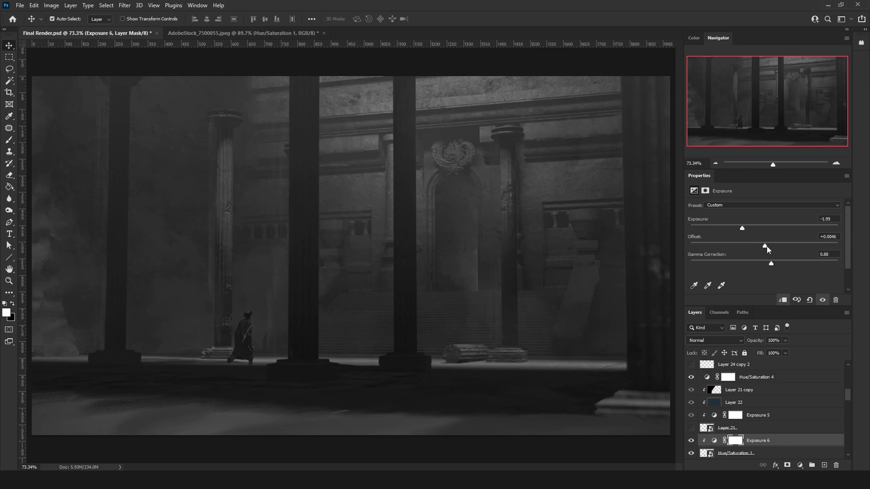
{"action": "left_click_drag", "start_coordinate": [766, 246], "coordinate": [767, 246]}
{"action": "scroll", "coordinate": [700, 418], "scroll_direction": "up", "scroll_amount": 2}
- Restore full colour and fill a new clipped Layer 31 with the scene's sampled dark teal
{"action": "left_click", "coordinate": [691, 402]}
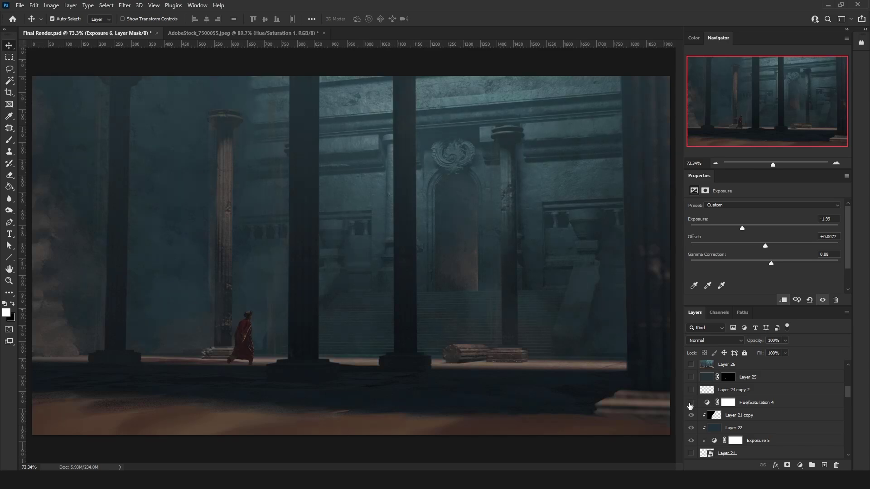
{"action": "scroll", "coordinate": [725, 408], "scroll_direction": "down", "scroll_amount": 5}
{"action": "left_click", "coordinate": [824, 466]}
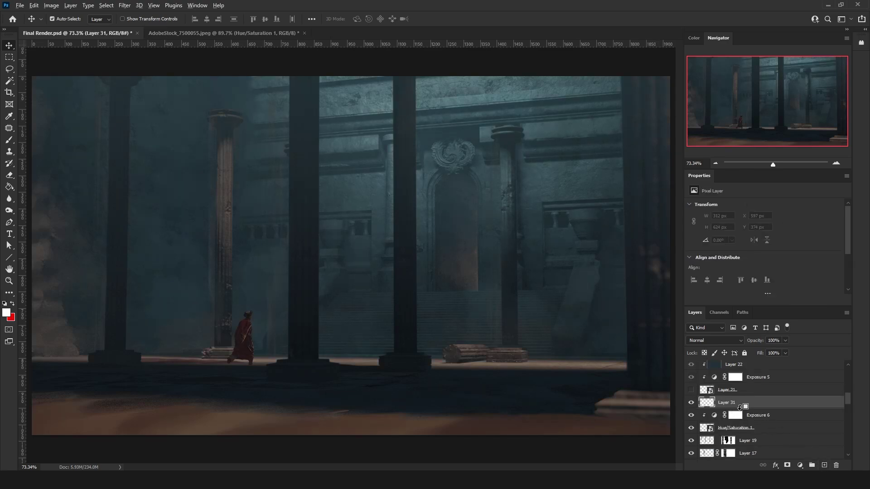
{"action": "left_click", "coordinate": [10, 189]}
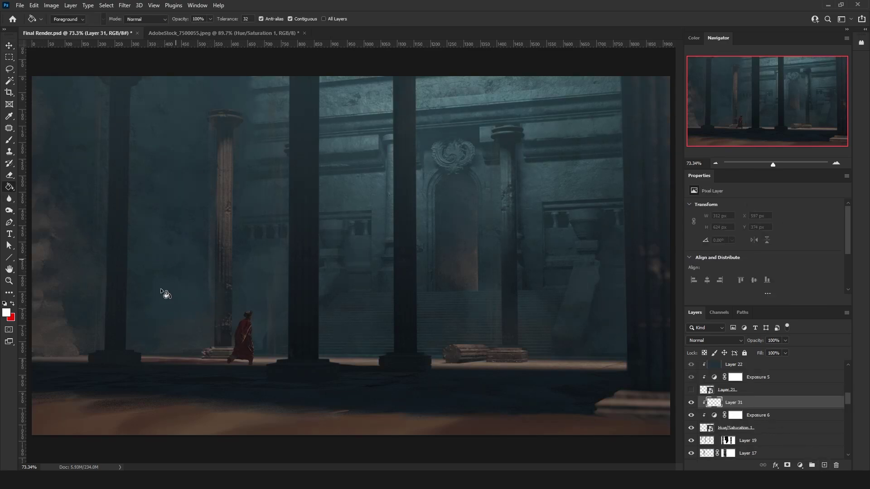
{"action": "left_click", "coordinate": [171, 261], "text": "alt"}
{"action": "left_click", "coordinate": [183, 301]}
- Set Layer 31 to Color mode at 30% opacity and duplicate Hue/Saturation 1 above it
{"action": "left_click", "coordinate": [775, 341]}
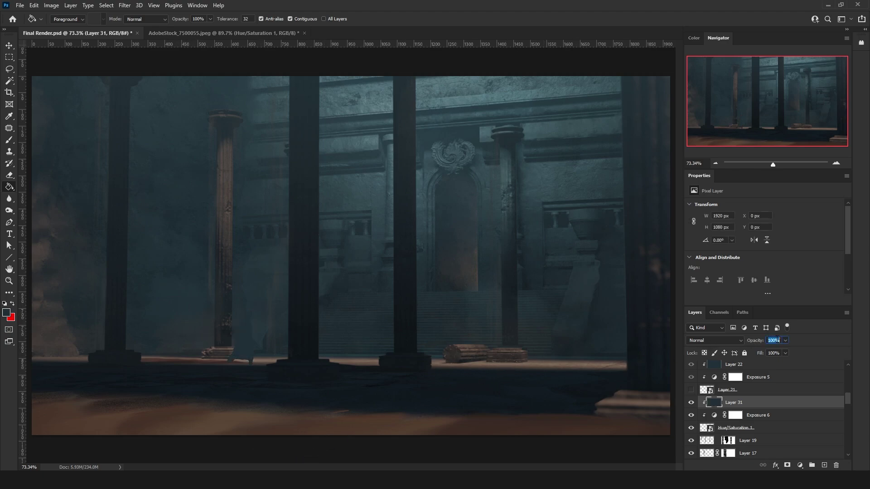
{"action": "type", "text": "3"}
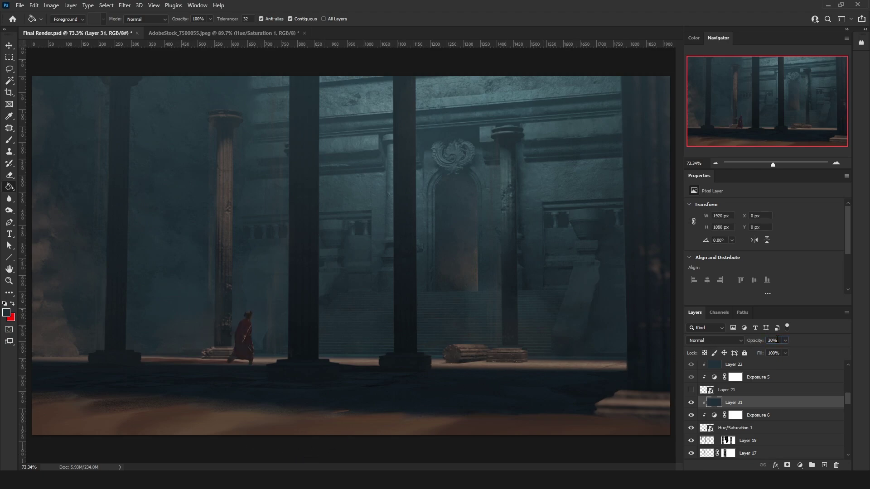
{"action": "type", "text": "0"}
{"action": "left_click", "coordinate": [722, 341]}
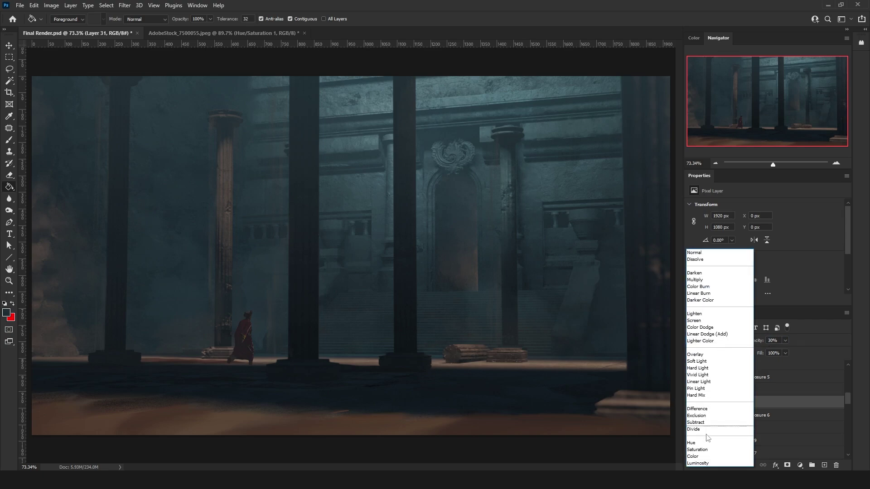
{"action": "left_click", "coordinate": [708, 458]}
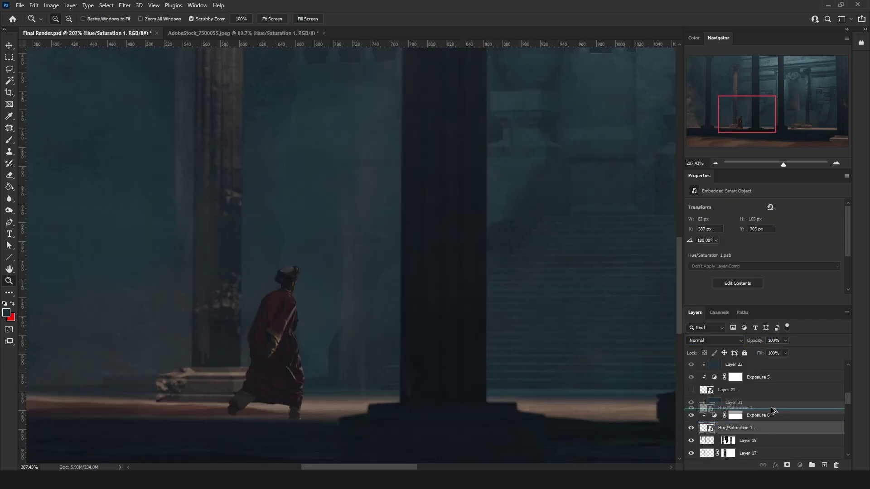
{"action": "mouse_move", "coordinate": [774, 410]}
{"action": "left_mouse_down"}
{"action": "mouse_move", "coordinate": [744, 398]}
{"action": "mouse_move", "coordinate": [734, 432]}
{"action": "mouse_move", "coordinate": [745, 446]}
{"action": "mouse_move", "coordinate": [745, 400]}
{"action": "left_mouse_up"}
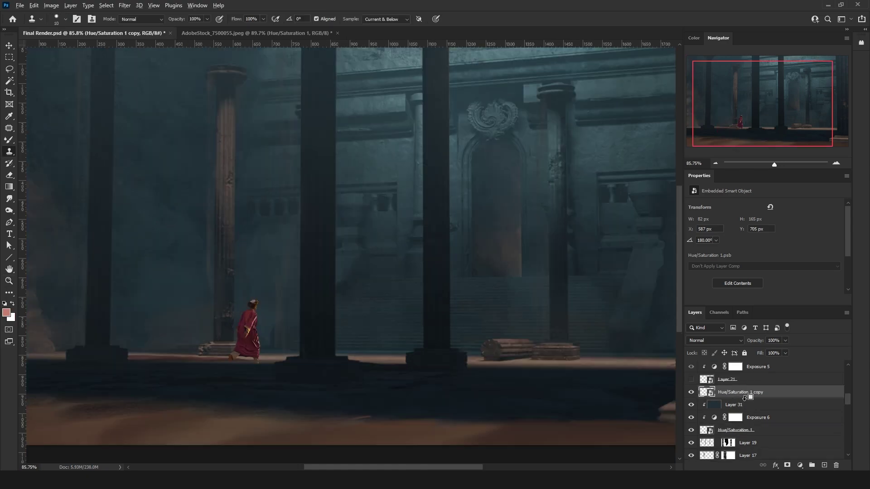
- Rasterize the figure copy and set its blend mode to Linear Dodge (Add)
{"action": "right_click", "coordinate": [735, 392]}
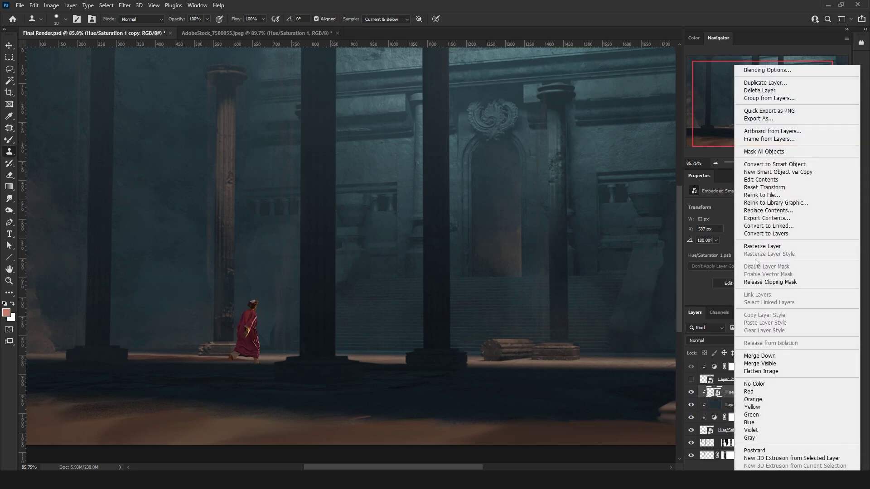
{"action": "left_click", "coordinate": [763, 247]}
{"action": "left_click", "coordinate": [710, 342]}
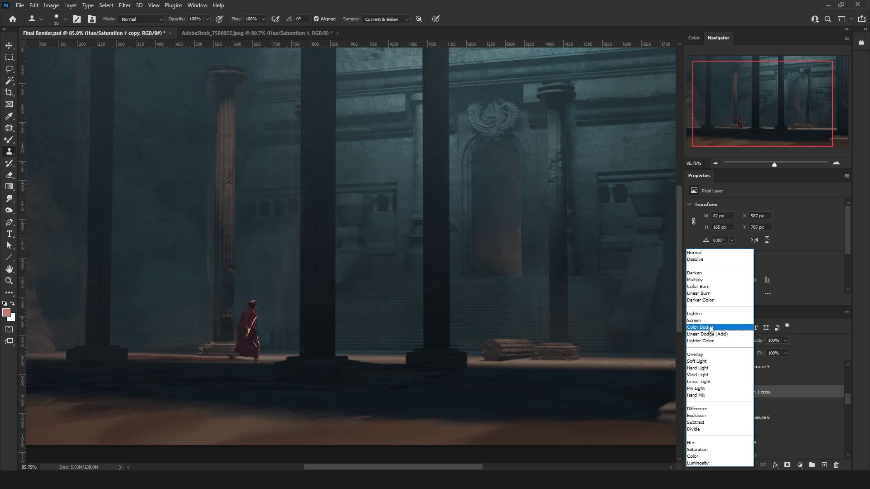
{"action": "left_click", "coordinate": [712, 335]}
- Fade the glow across the figure with gradient strokes, refining around the head
{"action": "key", "text": "g"}
{"action": "scroll", "coordinate": [211, 294], "scroll_direction": "up", "scroll_amount": 4}
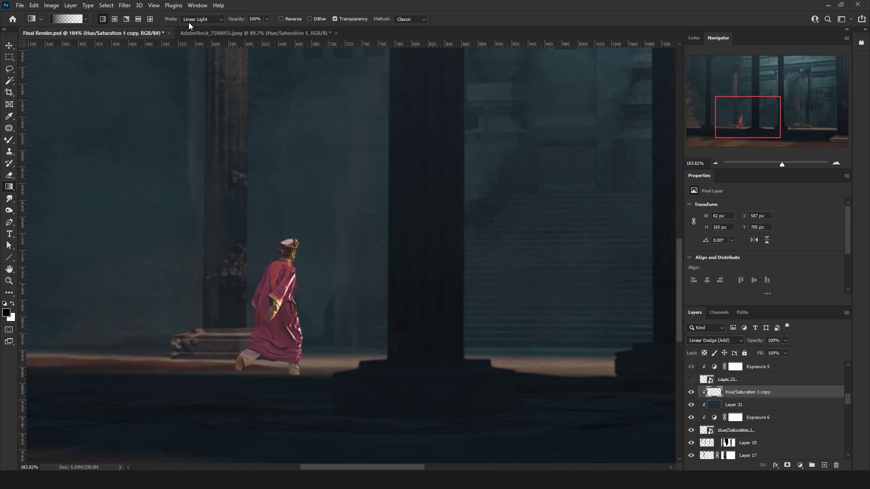
{"action": "left_click_drag", "start_coordinate": [173, 275], "coordinate": [315, 284]}
{"action": "left_click_drag", "start_coordinate": [249, 224], "coordinate": [290, 256]}
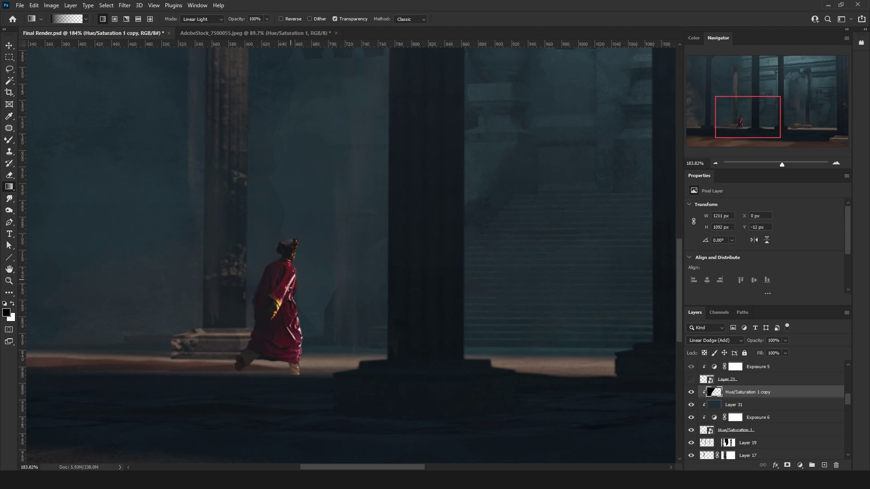
{"action": "left_click_drag", "start_coordinate": [222, 222], "coordinate": [291, 262]}
- Set the glow copy to 50% opacity and bring up Hue/Saturation for it
{"action": "left_click", "coordinate": [778, 340]}
{"action": "type", "text": "50"}
{"action": "key", "text": "Return"}
{"action": "key", "text": "z"}
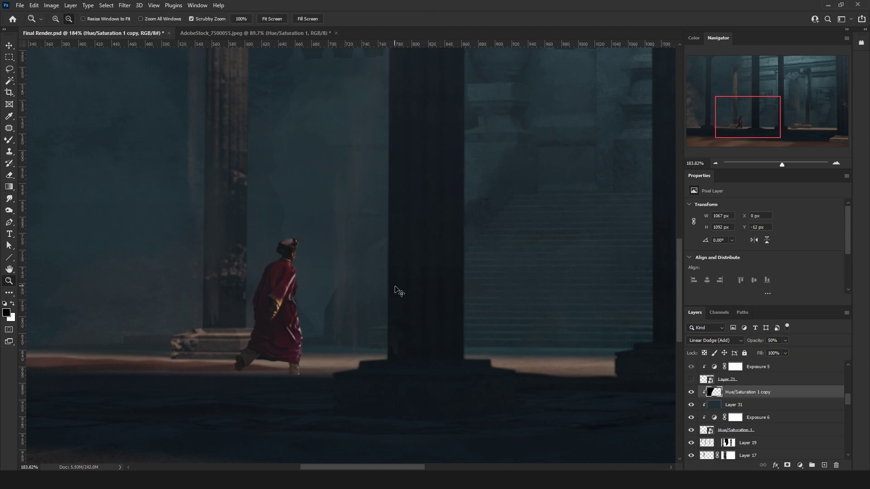
{"action": "key", "text": "ctrl+u"}
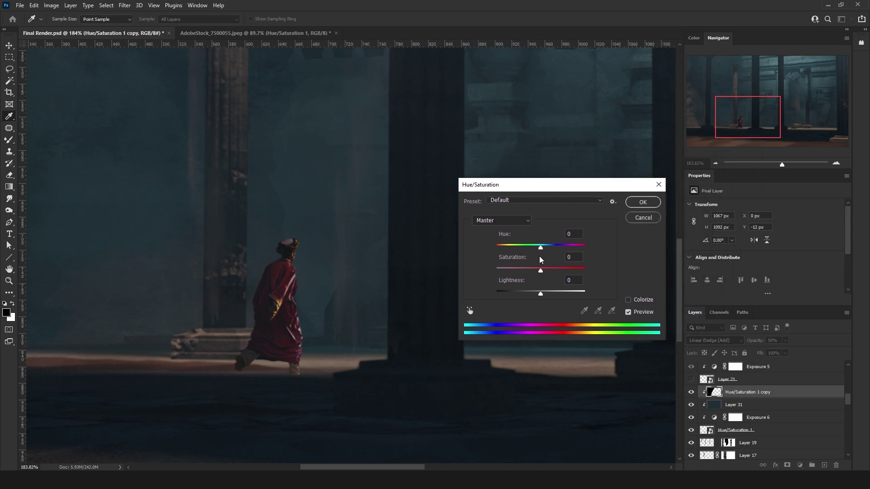
- Desaturate the figure copy to -58 and push its Color Balance highlights toward yellow
{"action": "left_click_drag", "start_coordinate": [541, 270], "coordinate": [515, 270]}
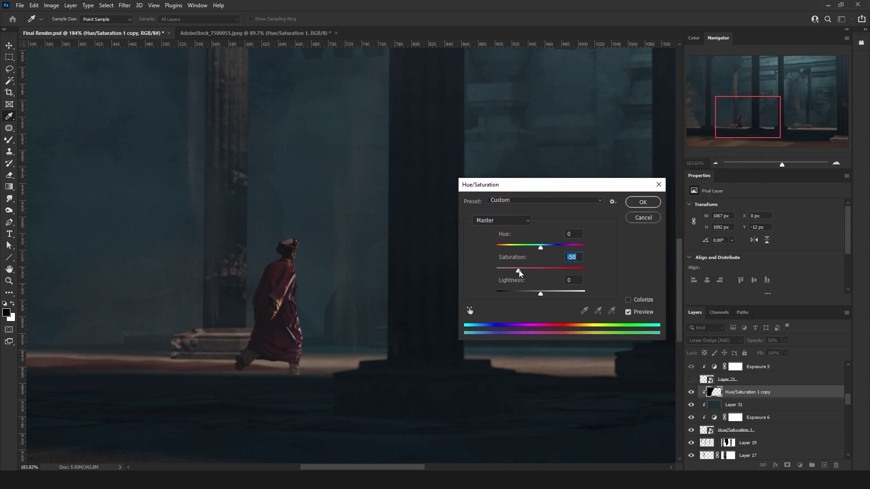
{"action": "left_click", "coordinate": [644, 202]}
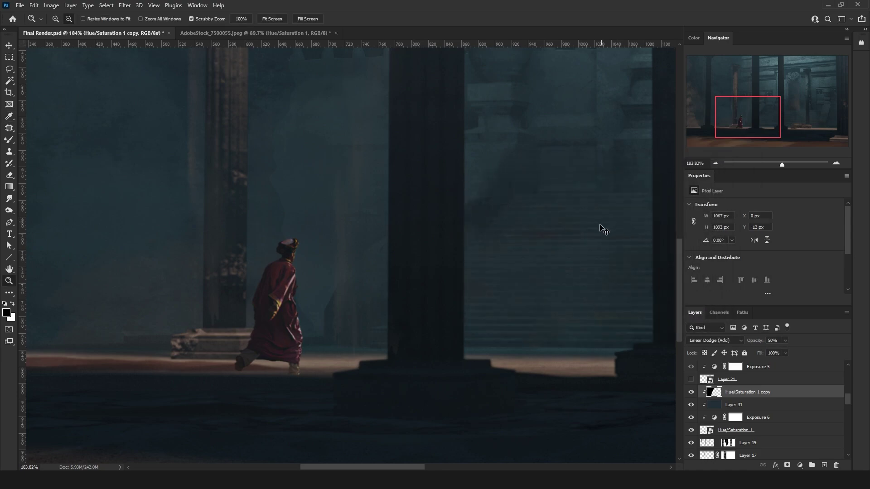
{"action": "key", "text": "ctrl+b"}
{"action": "left_click_drag", "start_coordinate": [563, 183], "coordinate": [503, 220]}
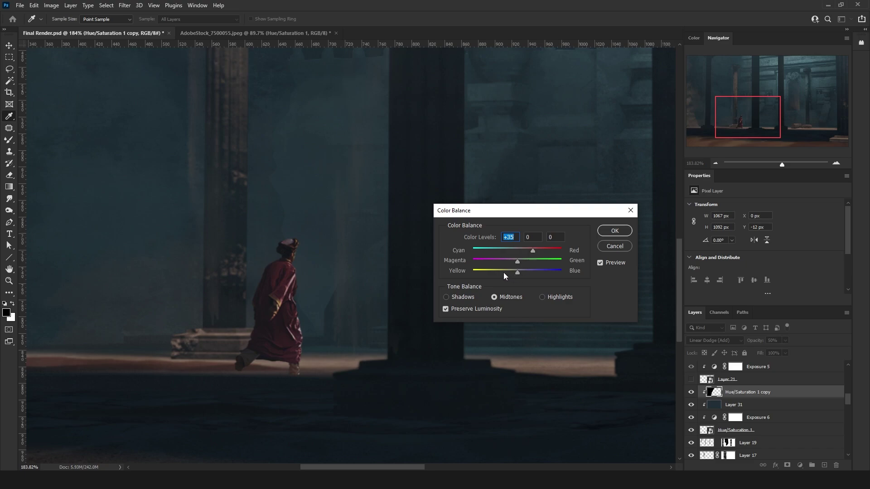
{"action": "left_click", "coordinate": [557, 298]}
{"action": "left_click_drag", "start_coordinate": [492, 274], "coordinate": [491, 273]}
- Set Color Balance midtones to +35 red and -28 yellow, highlights -67 yellow, and apply
{"action": "left_click", "coordinate": [506, 300]}
{"action": "left_click_drag", "start_coordinate": [494, 271], "coordinate": [504, 271]}
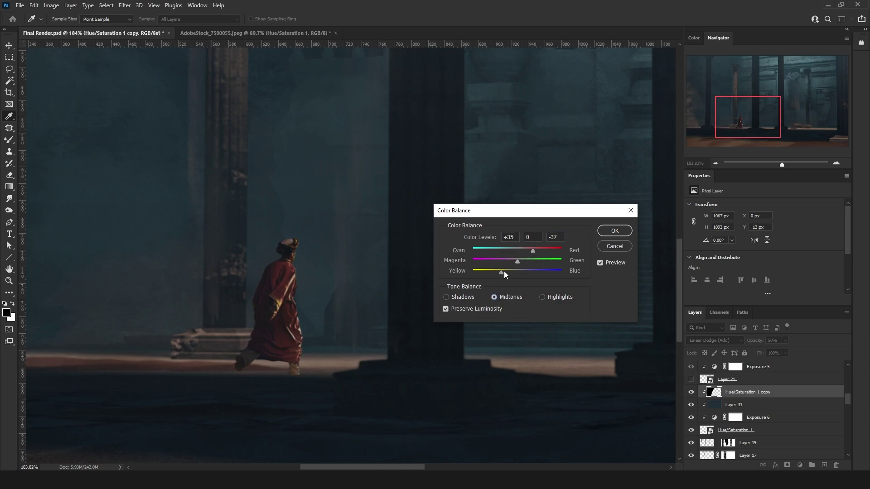
{"action": "left_click", "coordinate": [542, 250]}
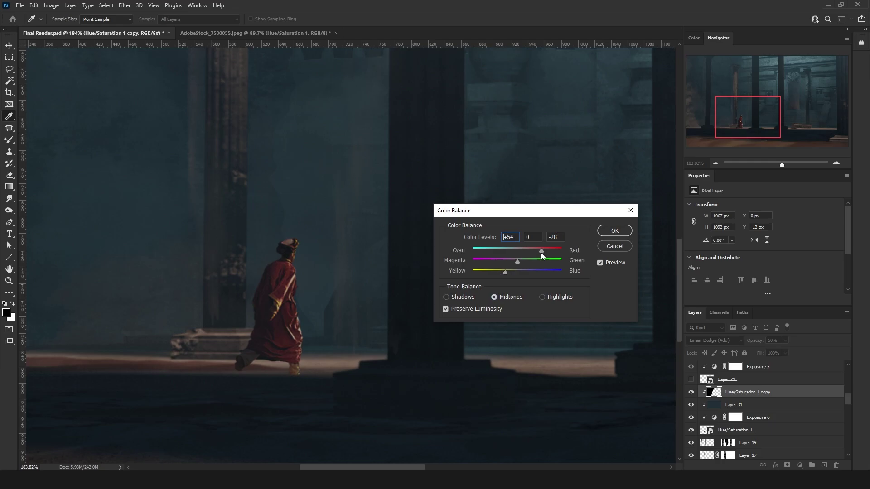
{"action": "left_click", "coordinate": [543, 297]}
{"action": "left_click", "coordinate": [615, 231]}
{"action": "key", "text": "z"}
{"action": "left_click_drag", "start_coordinate": [293, 302], "coordinate": [268, 291]}
{"action": "scroll", "coordinate": [769, 413], "scroll_direction": "down", "scroll_amount": 1}
- Load the Hue/Saturation 1 silhouette and fill it with 50% gray on new Layer 32 beneath
{"action": "scroll", "coordinate": [769, 413], "scroll_direction": "down", "scroll_amount": 1}
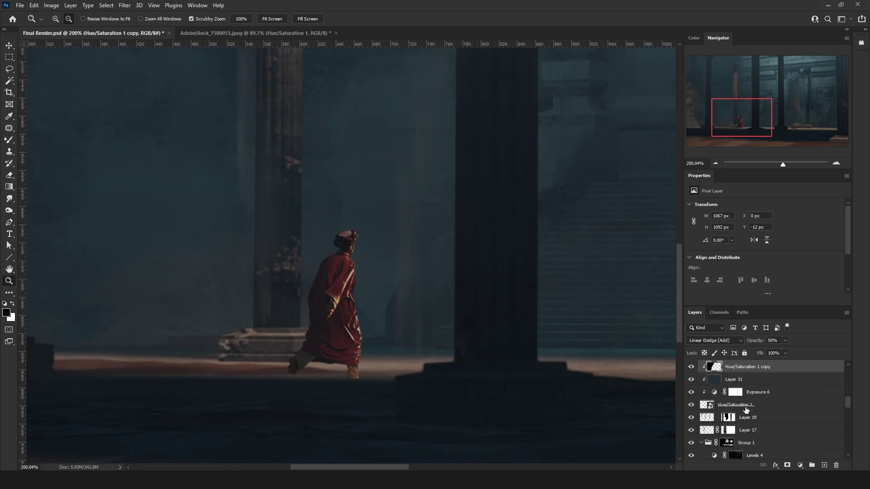
{"action": "left_click", "coordinate": [707, 406]}
{"action": "left_click", "coordinate": [708, 405], "text": "ctrl"}
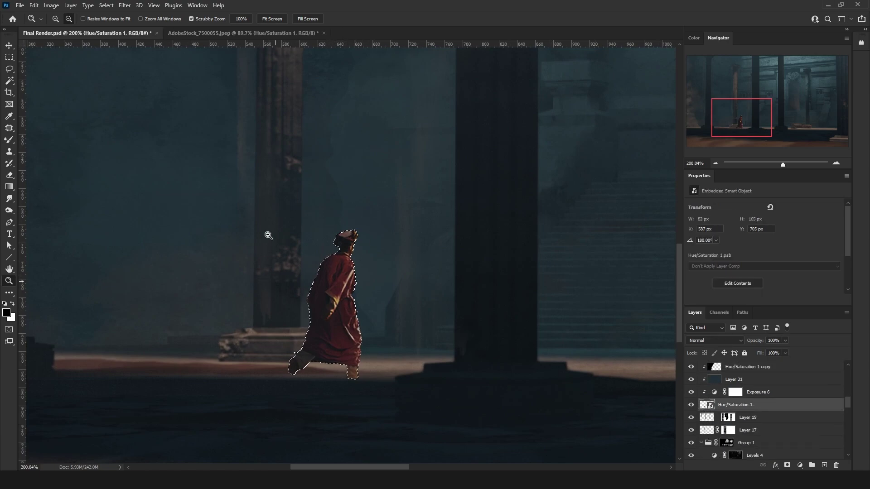
{"action": "left_click", "coordinate": [9, 69]}
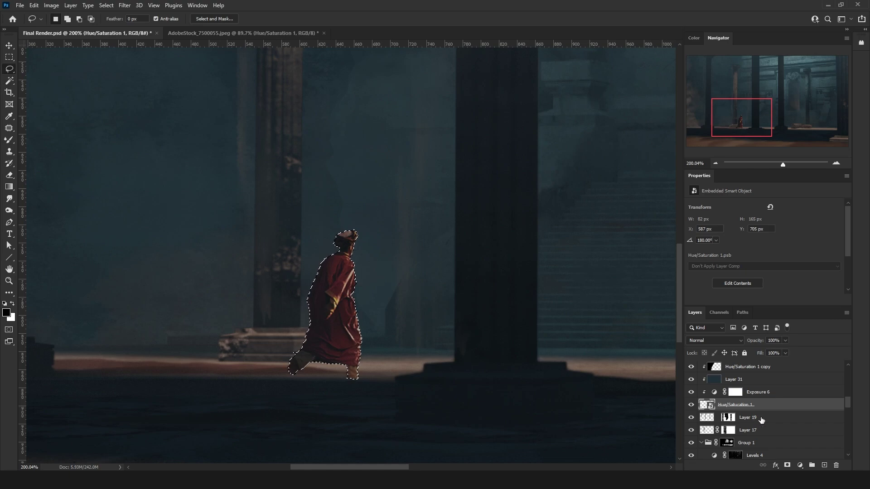
{"action": "left_click", "coordinate": [824, 465], "text": "ctrl"}
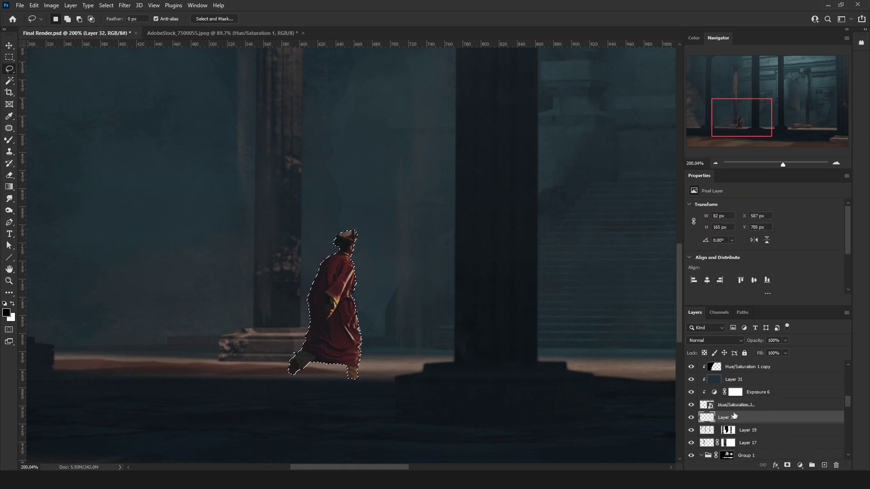
{"action": "key", "text": "shift+F5"}
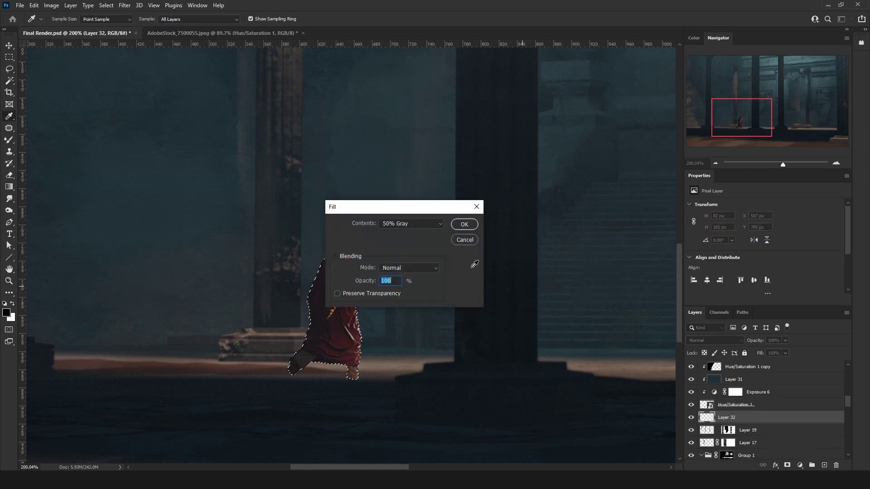
{"action": "left_click", "coordinate": [462, 223]}
{"action": "key", "text": "ctrl+d"}
- Flatten and skew the gray silhouette onto the floor, stretching its bottom edge slightly
{"action": "scroll", "coordinate": [417, 257], "scroll_direction": "down", "scroll_amount": 1}
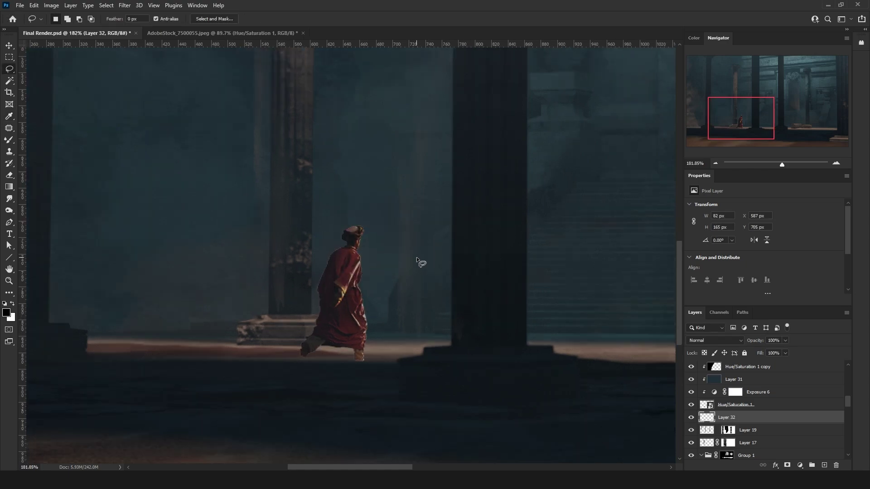
{"action": "key", "text": "ctrl+t"}
{"action": "left_click_drag", "start_coordinate": [338, 226], "coordinate": [55, 358]}
{"action": "left_click_drag", "start_coordinate": [304, 358], "coordinate": [316, 365]}
{"action": "key", "text": "Return"}
- Tilt the floor streak's right end slightly upward, leaving a 322 × 20 px shadow
{"action": "key", "text": "l"}
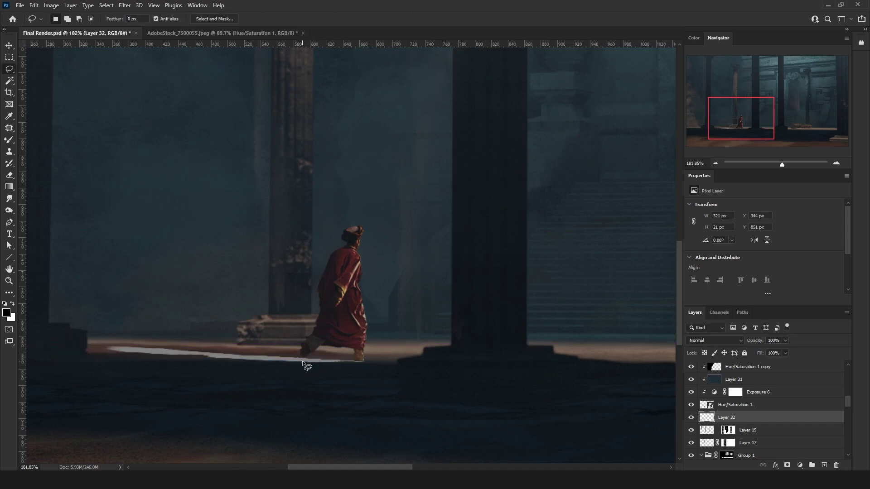
{"action": "key", "text": "ctrl+t"}
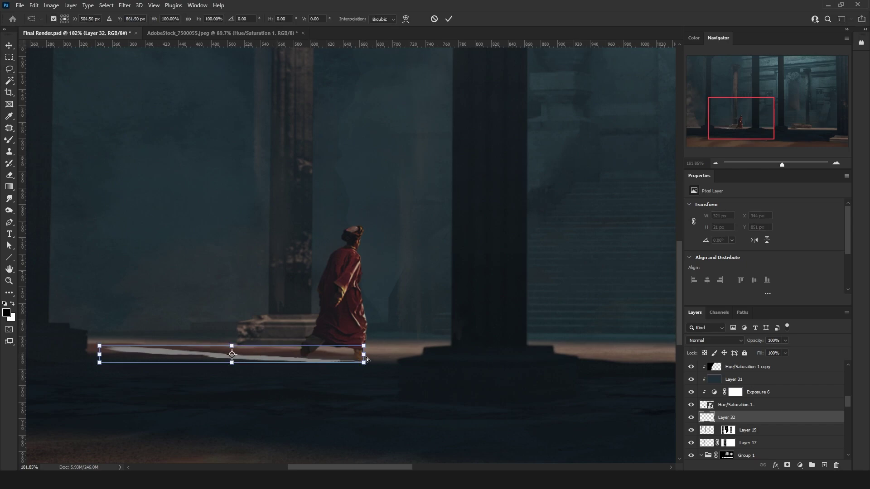
{"action": "left_click_drag", "start_coordinate": [368, 358], "coordinate": [367, 356]}
{"action": "key", "text": "Return"}
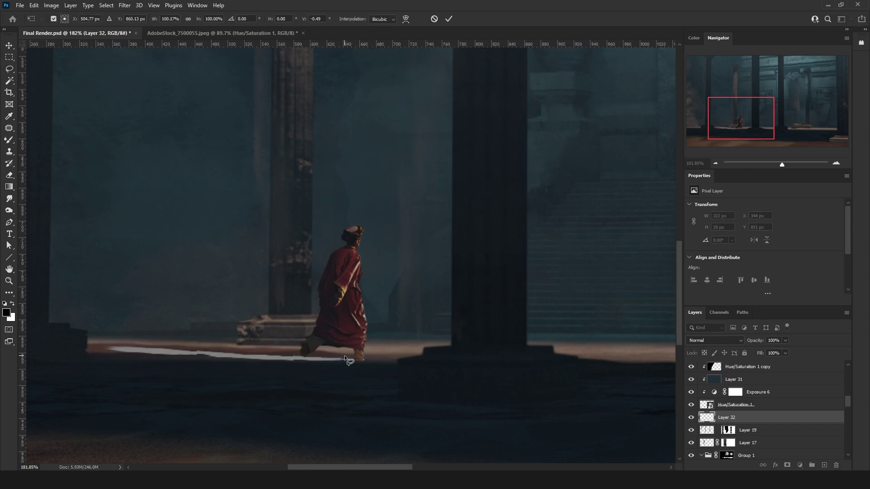
- Set Layer 32 to Multiply and lift its Levels output black to 21
{"action": "key", "text": "l"}
{"action": "left_click", "coordinate": [725, 341]}
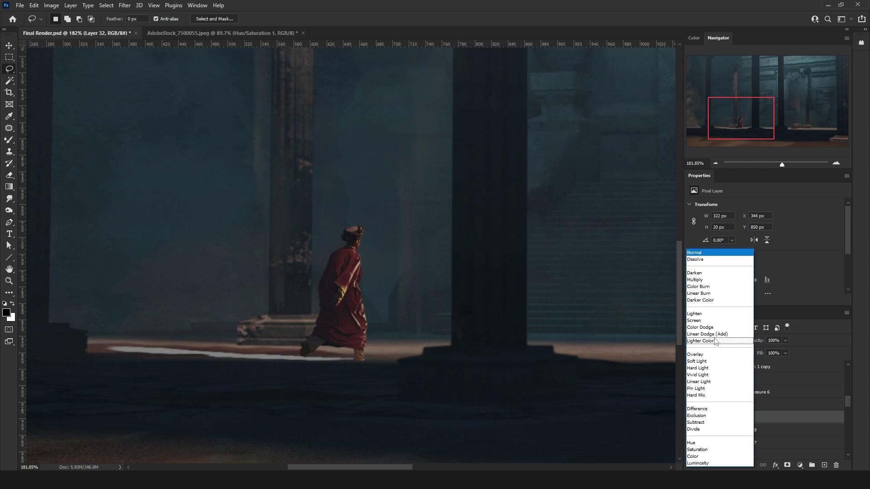
{"action": "left_click", "coordinate": [707, 282]}
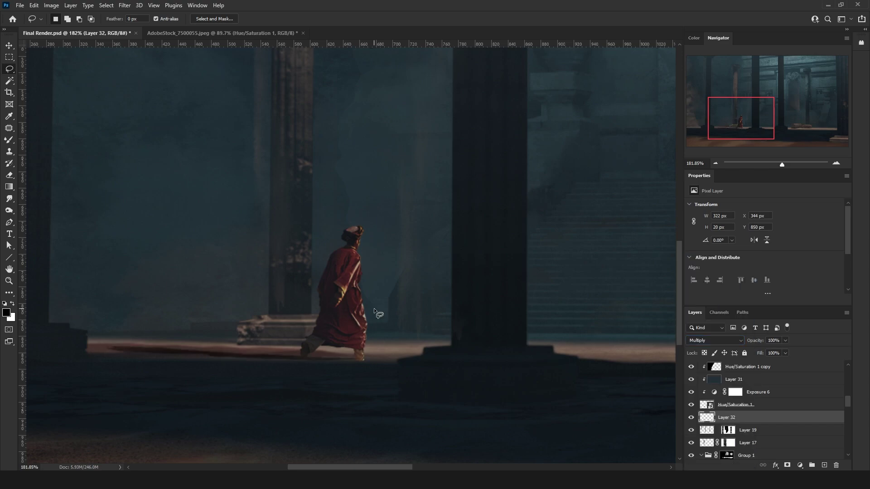
{"action": "key", "text": "g"}
{"action": "key", "text": "ctrl+l"}
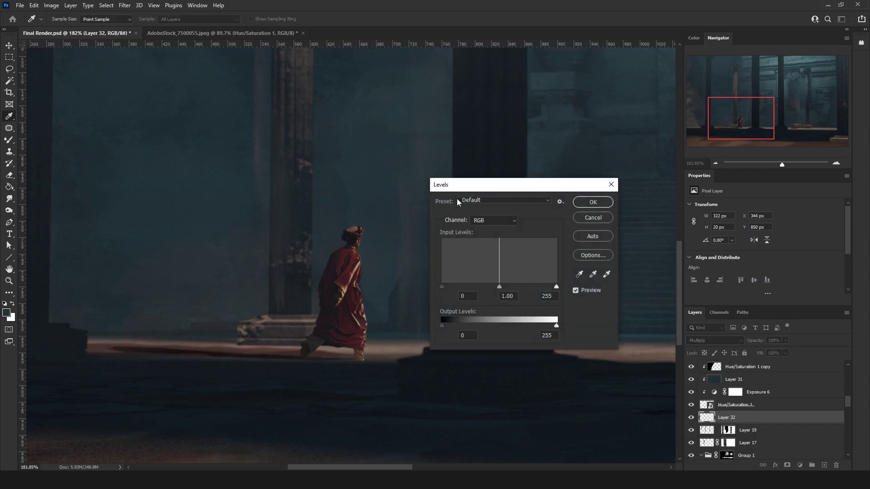
{"action": "left_click_drag", "start_coordinate": [459, 188], "coordinate": [466, 190]}
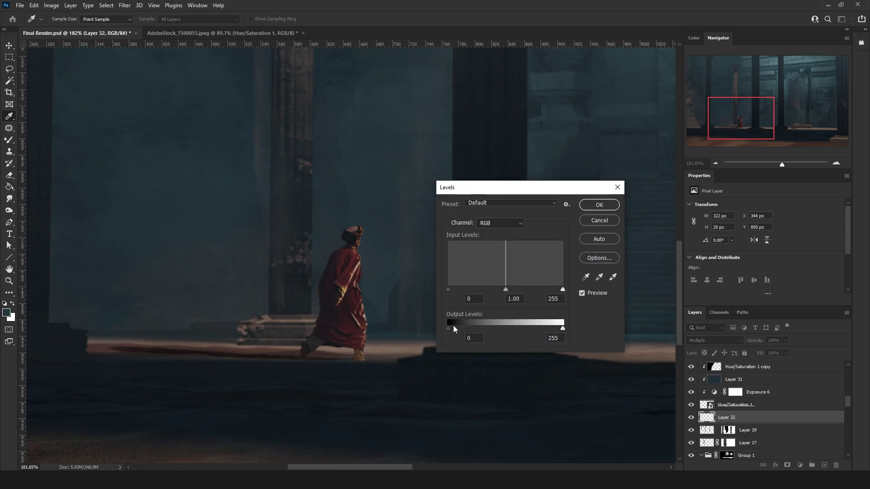
{"action": "left_click_drag", "start_coordinate": [451, 331], "coordinate": [459, 331]}
- Shift the Levels Red midtones to 0.50 and Blue midtones to 1.48, then apply
{"action": "left_click", "coordinate": [499, 223]}
{"action": "left_click", "coordinate": [493, 237]}
{"action": "left_click_drag", "start_coordinate": [531, 290], "coordinate": [529, 289]}
{"action": "left_click", "coordinate": [499, 225]}
{"action": "left_click", "coordinate": [496, 255]}
{"action": "left_click_drag", "start_coordinate": [496, 293], "coordinate": [488, 292]}
{"action": "left_click", "coordinate": [597, 205]}
{"action": "scroll", "coordinate": [316, 339], "scroll_direction": "left", "scroll_amount": 3}
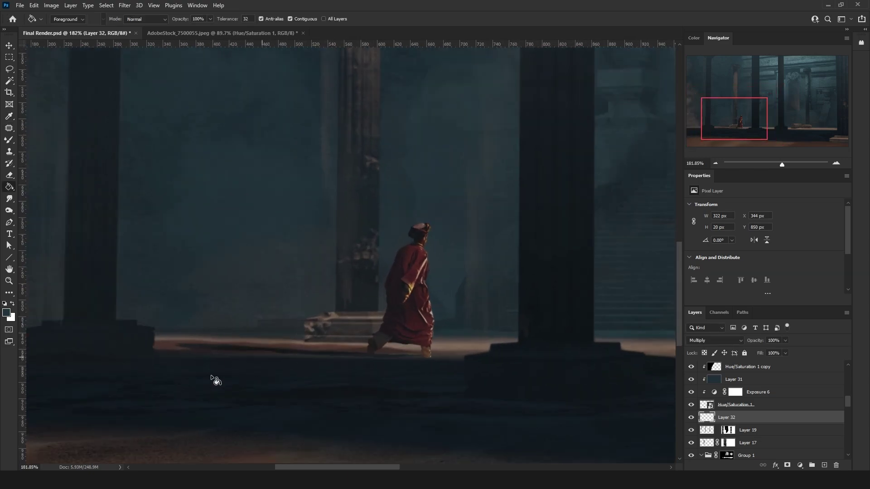
{"action": "key", "text": "l"}
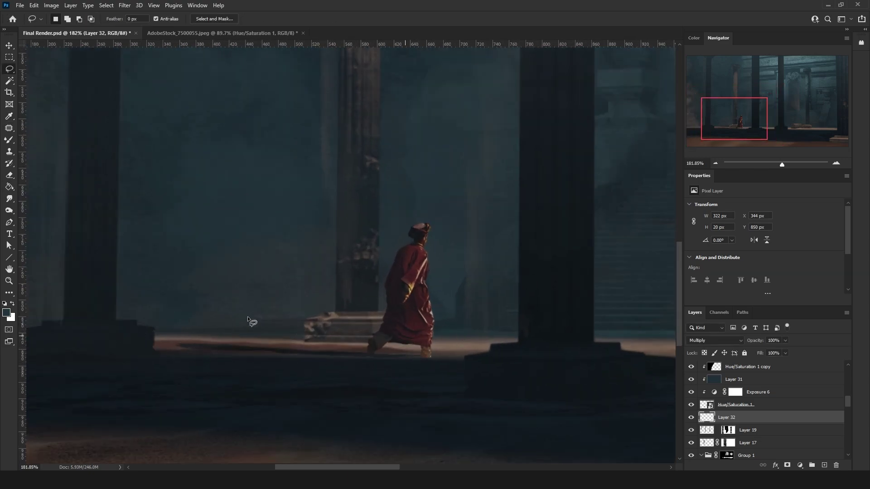
- Start a Field Blur on Layer 32 with a 0 px pin at the figure's feet
{"action": "left_click", "coordinate": [124, 6]}
{"action": "left_click", "coordinate": [717, 411]}
{"action": "left_click", "coordinate": [125, 6]}
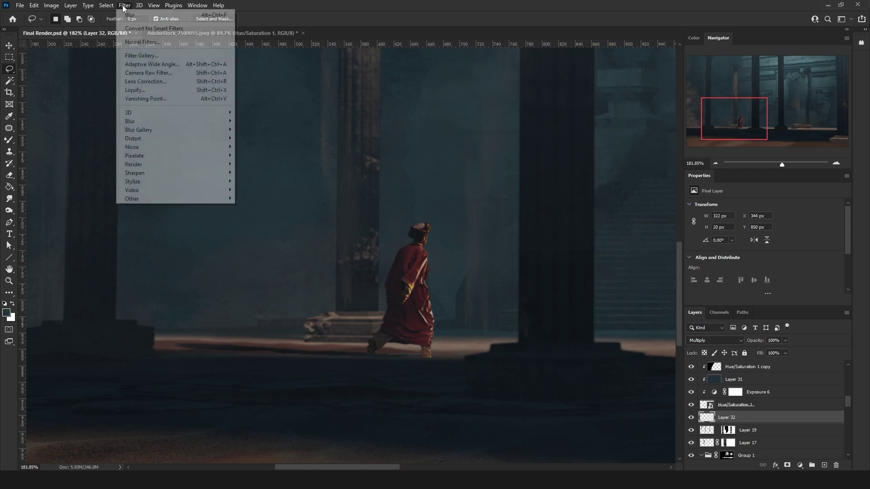
{"action": "mouse_move", "coordinate": [187, 127]}
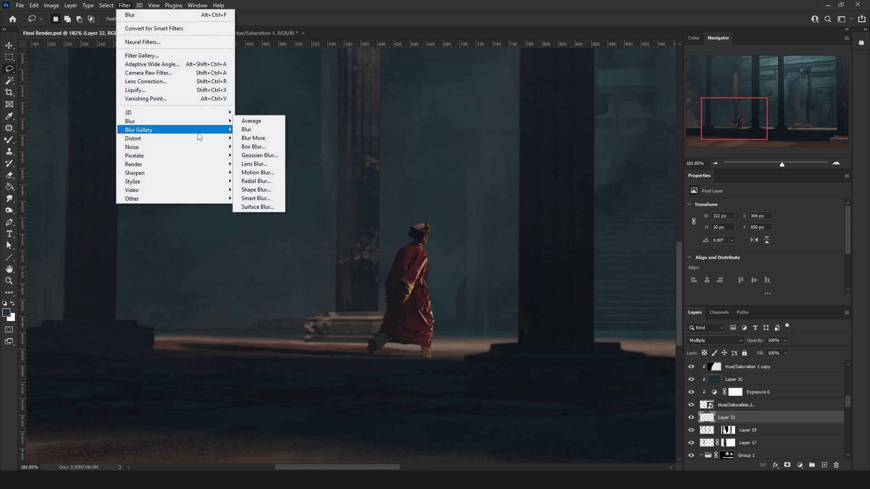
{"action": "left_click", "coordinate": [263, 131]}
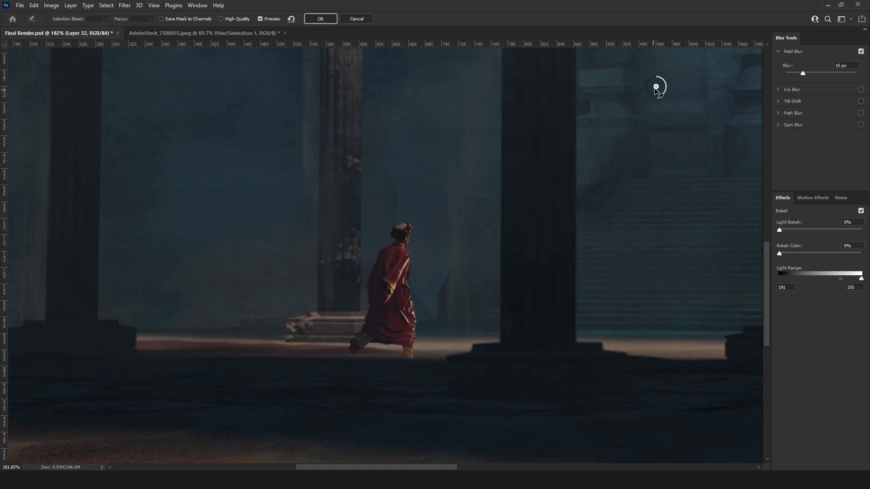
{"action": "left_click_drag", "start_coordinate": [657, 86], "coordinate": [359, 356]}
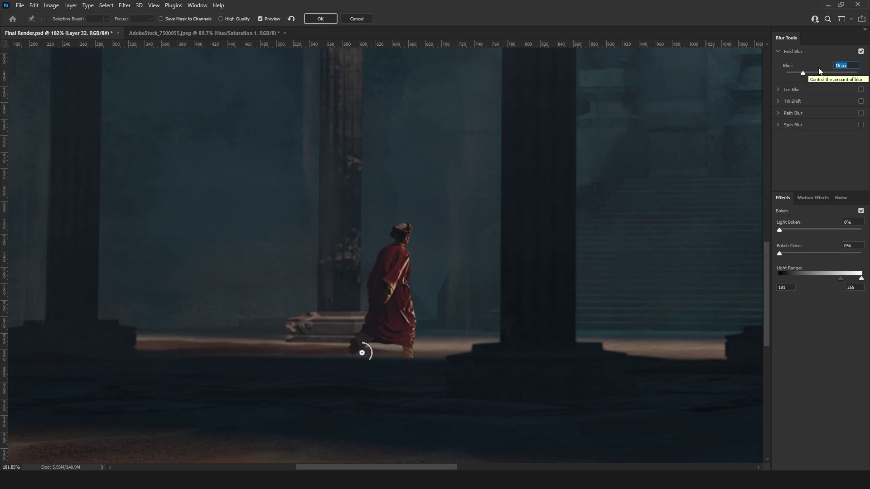
{"action": "type", "text": "0"}
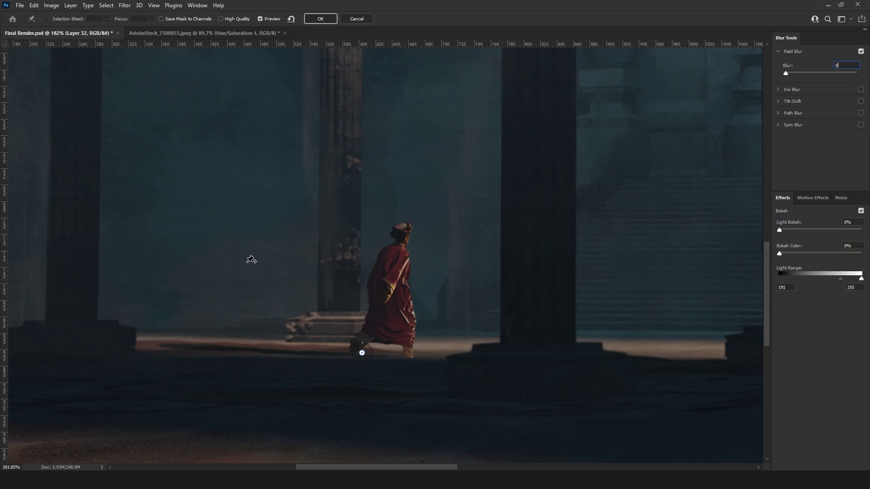
- Add a second Field Blur pin on the left floor at 2 px and apply the blur
{"action": "left_click", "coordinate": [149, 341]}
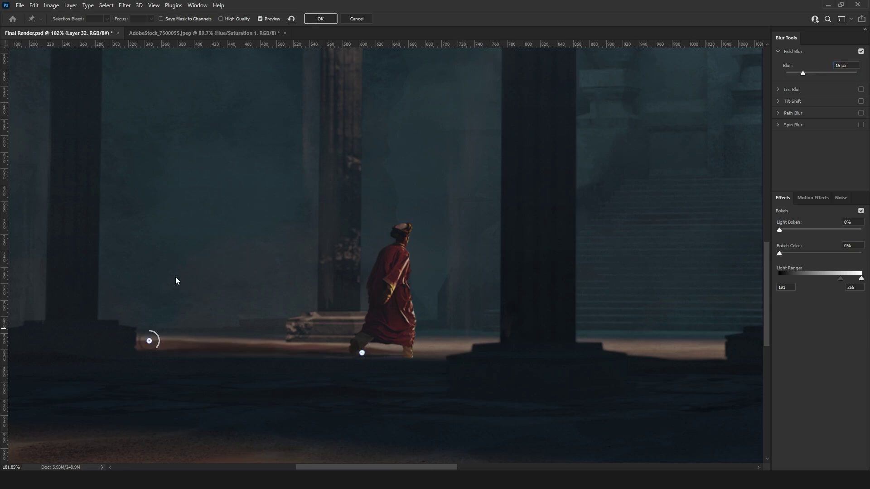
{"action": "left_click", "coordinate": [854, 64]}
{"action": "type", "text": "5"}
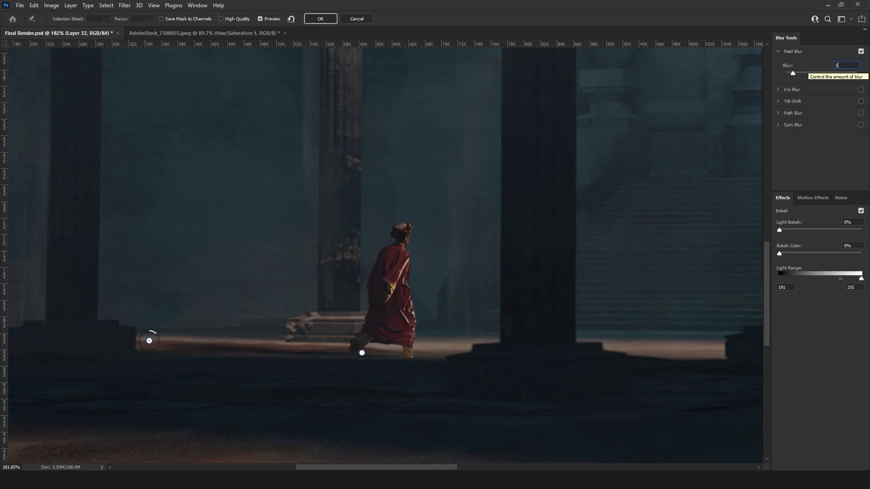
{"action": "key", "text": "Return"}
{"action": "type", "text": "3"}
{"action": "key", "text": "Return"}
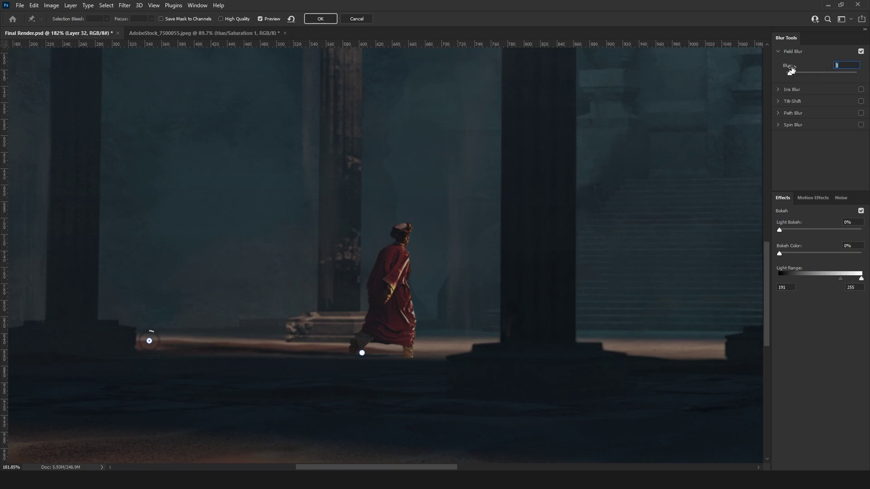
{"action": "left_click_drag", "start_coordinate": [791, 68], "coordinate": [788, 69]}
{"action": "left_click", "coordinate": [320, 19]}
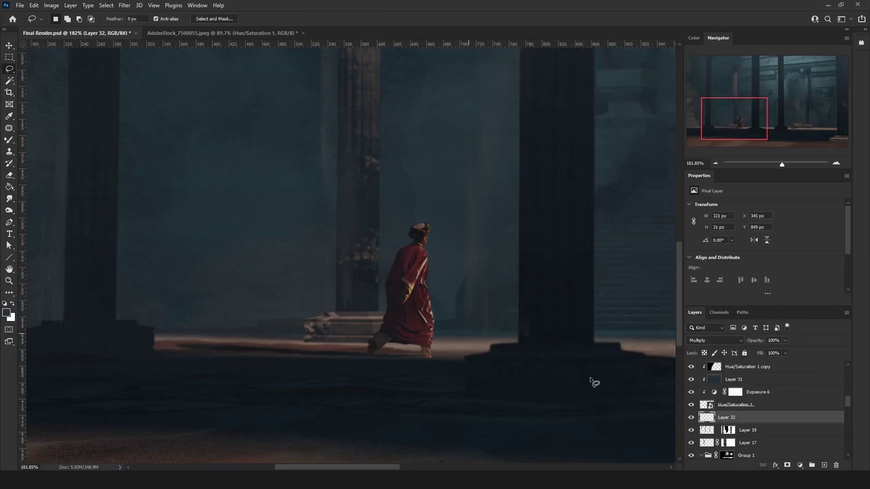
- Fade Layer 32 over bright areas by splitting the Underlying Layer white slider to 38
{"action": "double_click", "coordinate": [777, 421]}
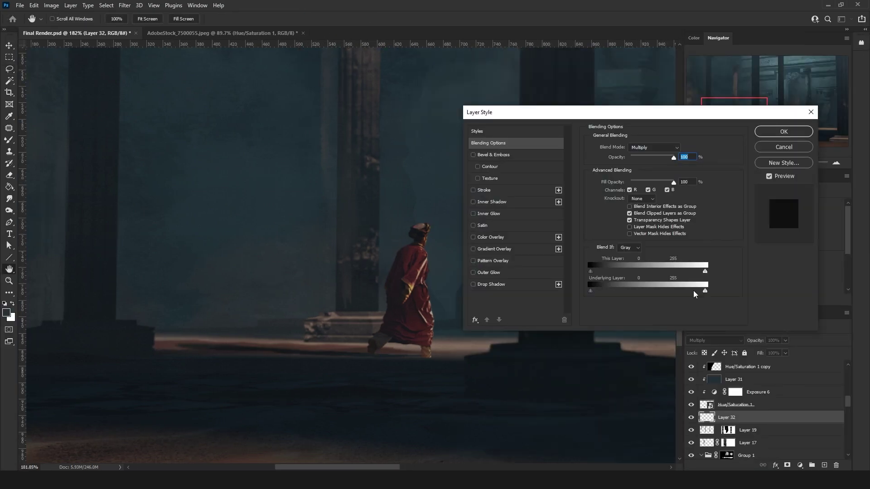
{"action": "left_click_drag", "start_coordinate": [694, 292], "coordinate": [605, 298]}
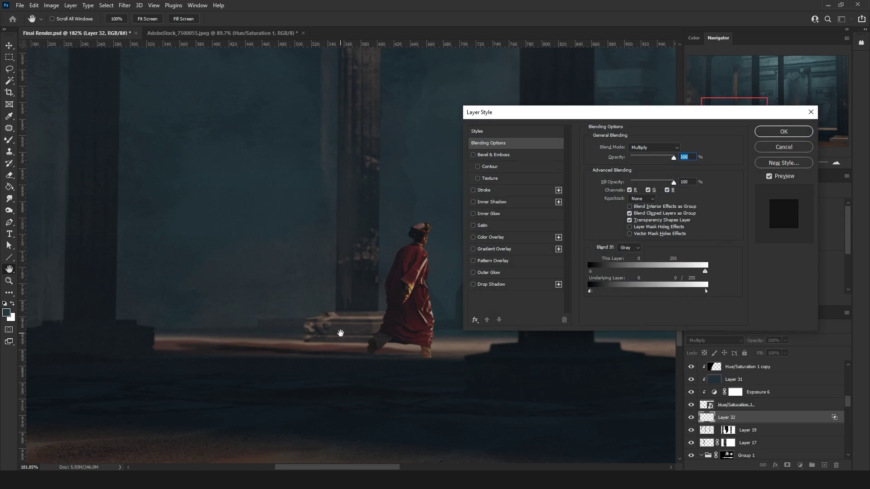
{"action": "left_click", "coordinate": [783, 131]}
{"action": "key", "text": "z"}
{"action": "left_click_drag", "start_coordinate": [418, 297], "coordinate": [430, 297]}
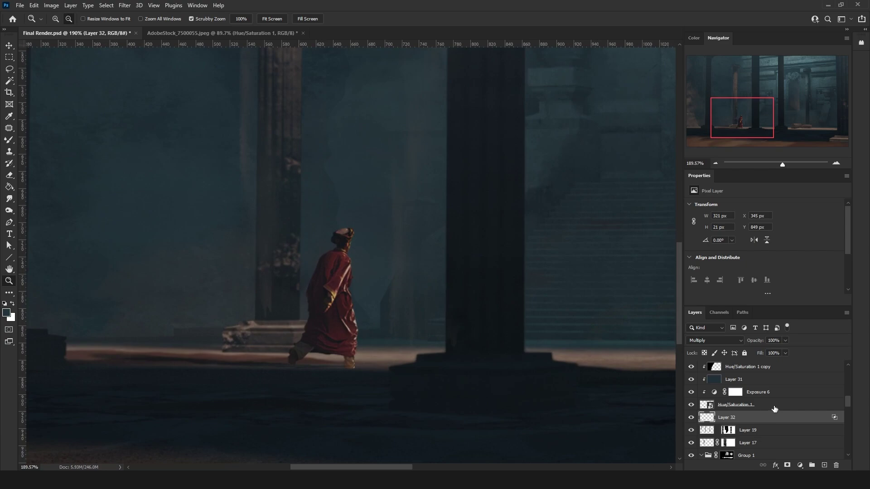
- Give Hue/Saturation 1 a reset Inner Glow in a sampled dark blue-grey (#27353d)
{"action": "double_click", "coordinate": [774, 410]}
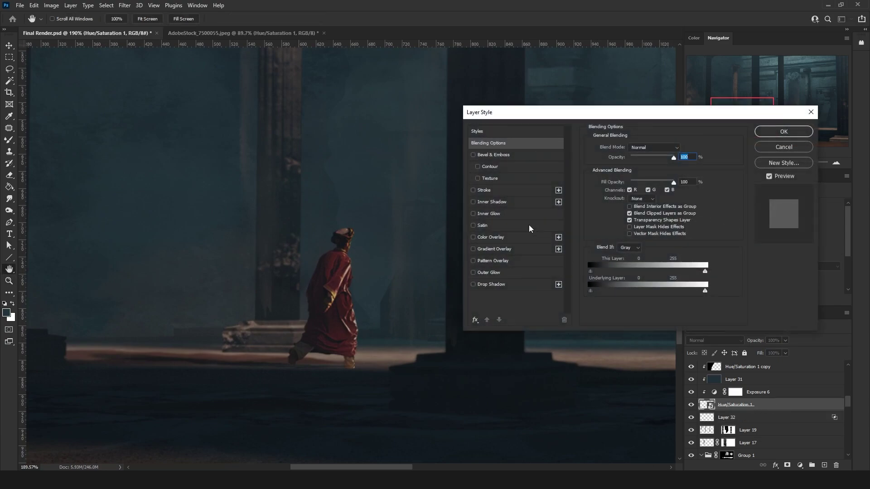
{"action": "left_click", "coordinate": [489, 215]}
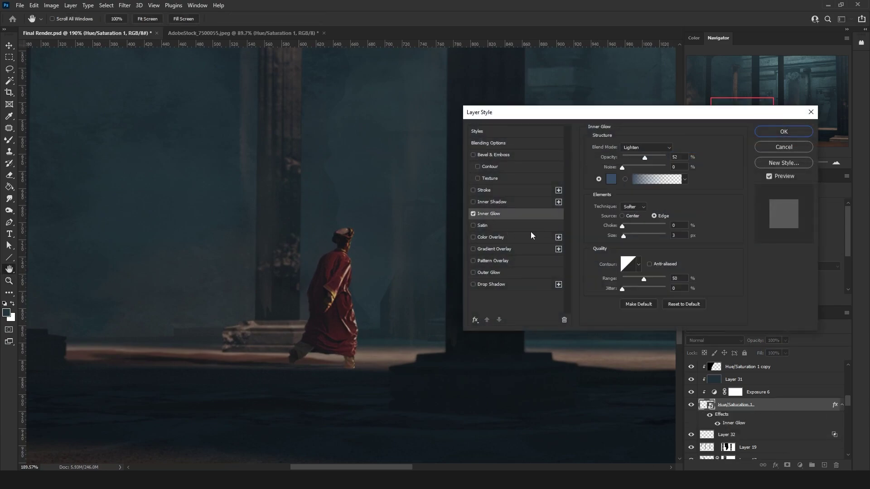
{"action": "left_click", "coordinate": [682, 304]}
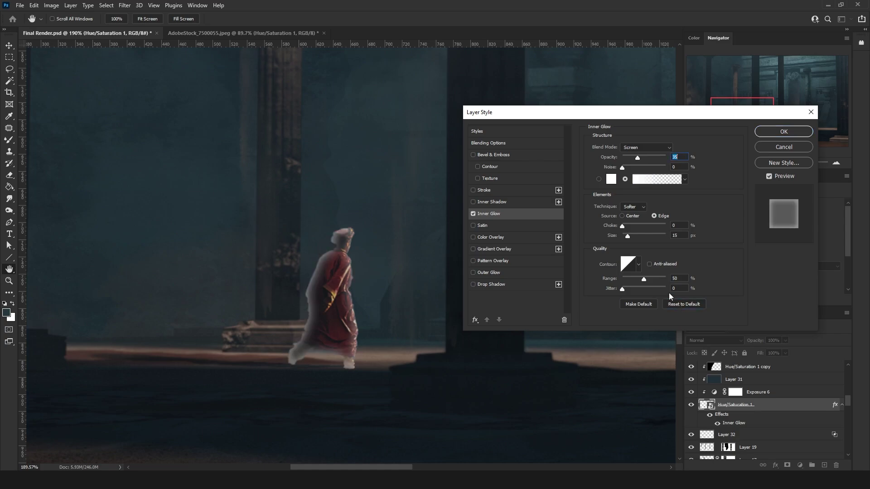
{"action": "left_click", "coordinate": [611, 180]}
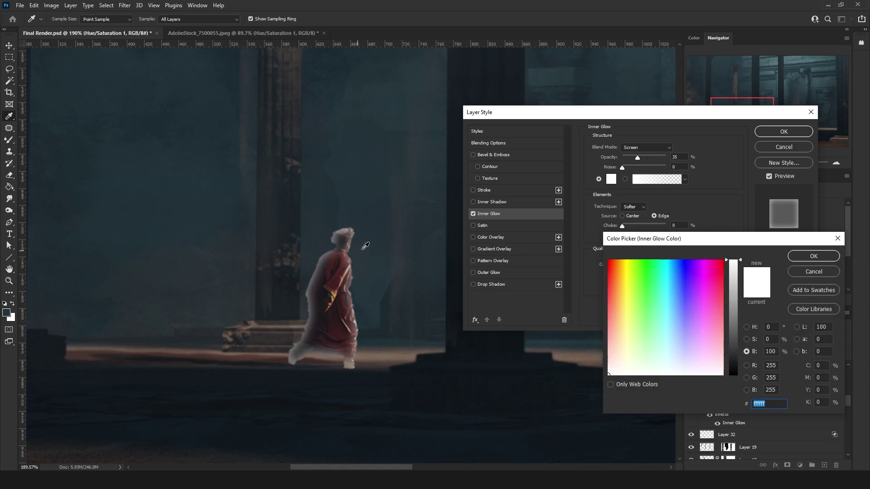
{"action": "left_click", "coordinate": [363, 255]}
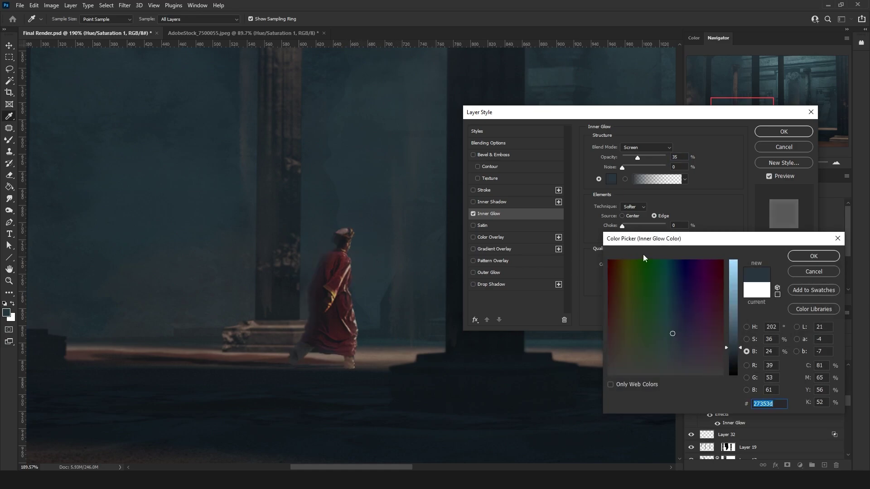
{"action": "key", "text": "Return"}
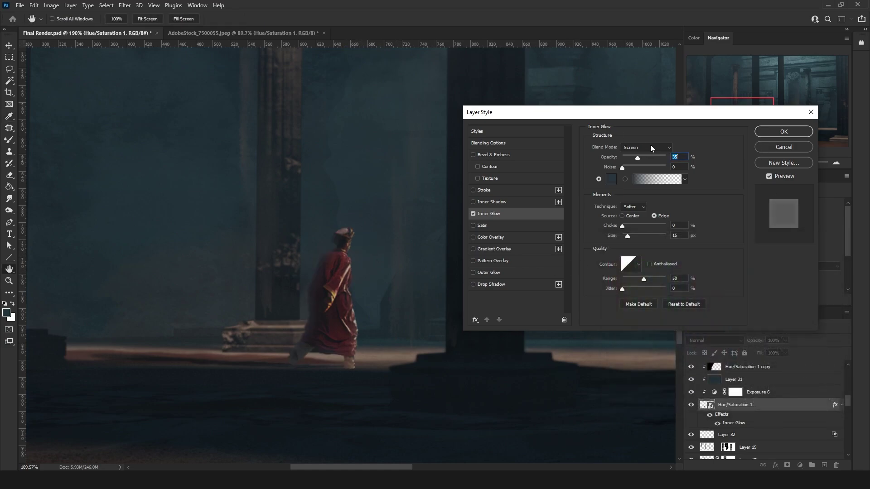
{"action": "left_click", "coordinate": [761, 133]}
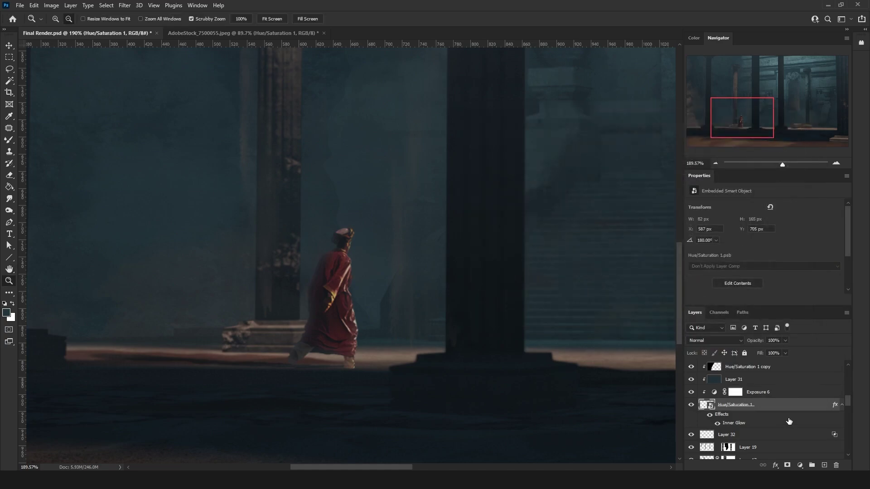
- Split the figure's Inner Glow onto its own layer and move it below Layer 21
{"action": "right_click", "coordinate": [836, 406]}
{"action": "left_click", "coordinate": [831, 384]}
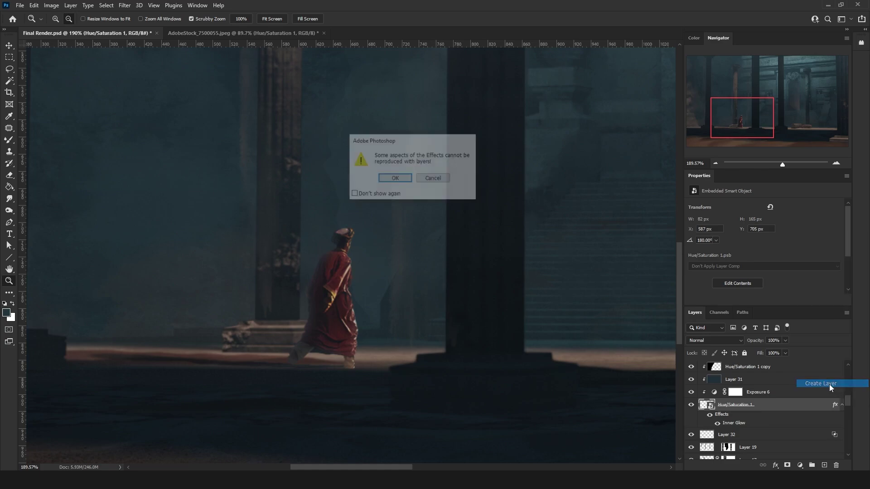
{"action": "left_click", "coordinate": [399, 177]}
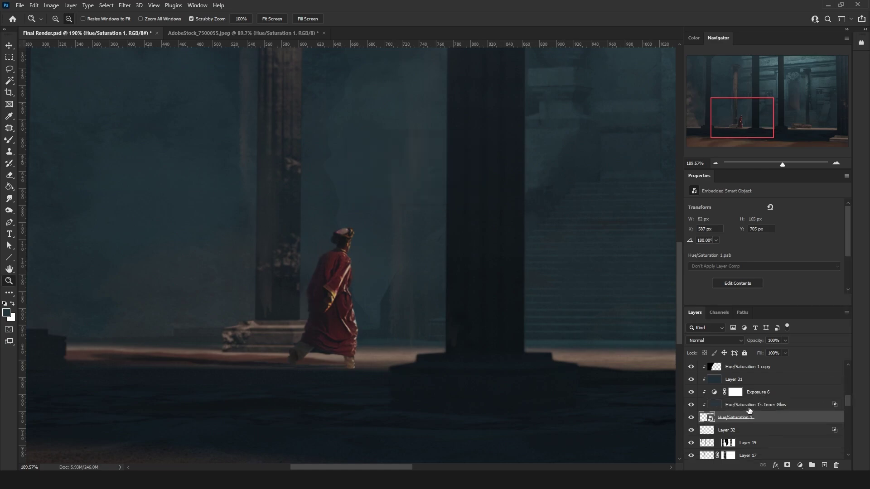
{"action": "left_click", "coordinate": [725, 405]}
{"action": "scroll", "coordinate": [739, 417], "scroll_direction": "up", "scroll_amount": 2}
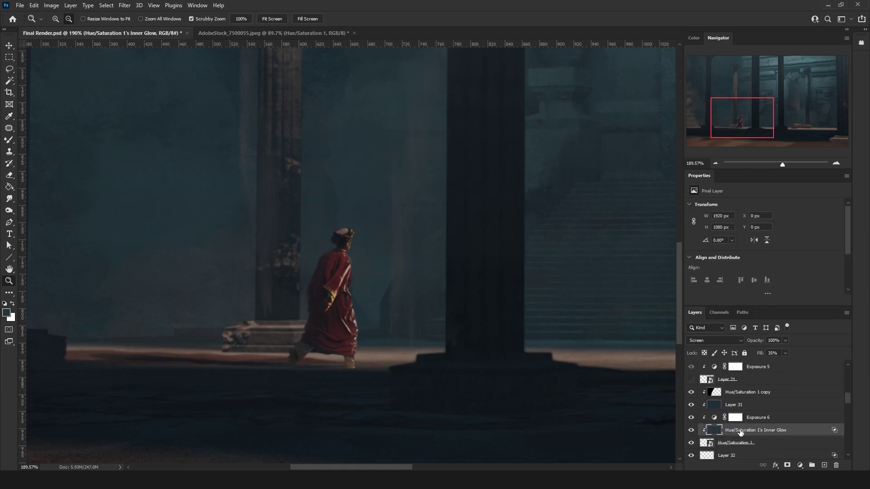
{"action": "left_click_drag", "start_coordinate": [739, 431], "coordinate": [740, 394]}
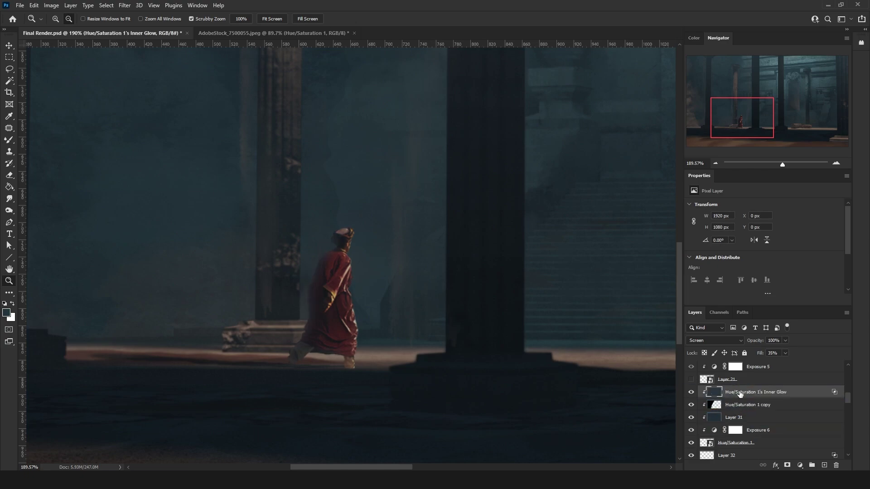
- Hide the glow layer behind an inverted black mask and ready a size-41 brush
{"action": "left_click", "coordinate": [788, 466]}
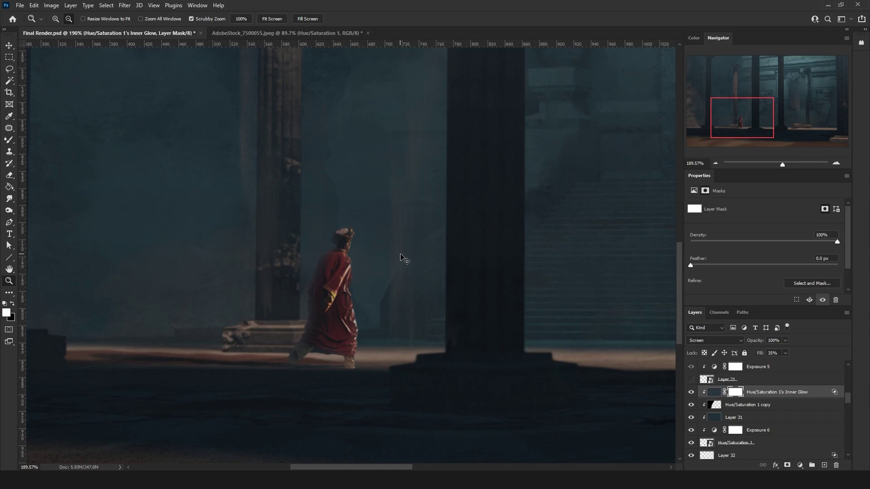
{"action": "key", "text": "ctrl+i"}
{"action": "right_click", "coordinate": [7, 141]}
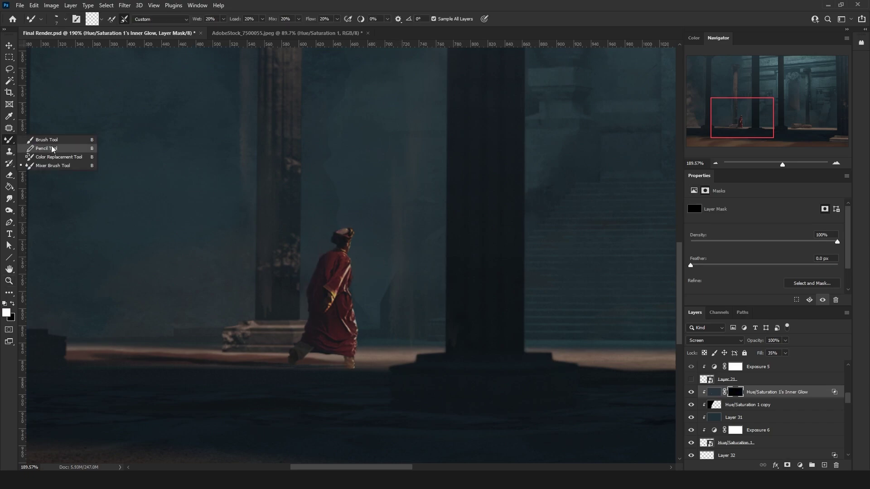
{"action": "left_click", "coordinate": [45, 141]}
{"action": "right_click", "coordinate": [230, 272], "text": "alt"}
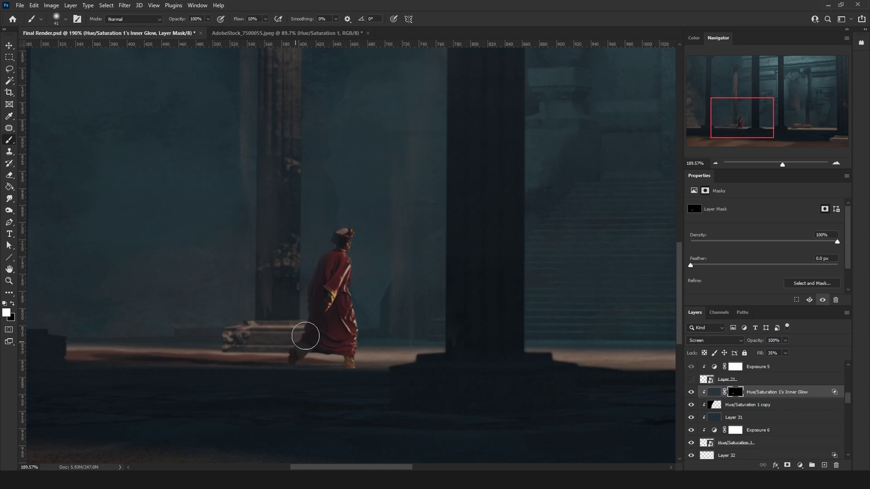
{"action": "scroll", "coordinate": [362, 186], "scroll_direction": "down", "scroll_amount": 5}
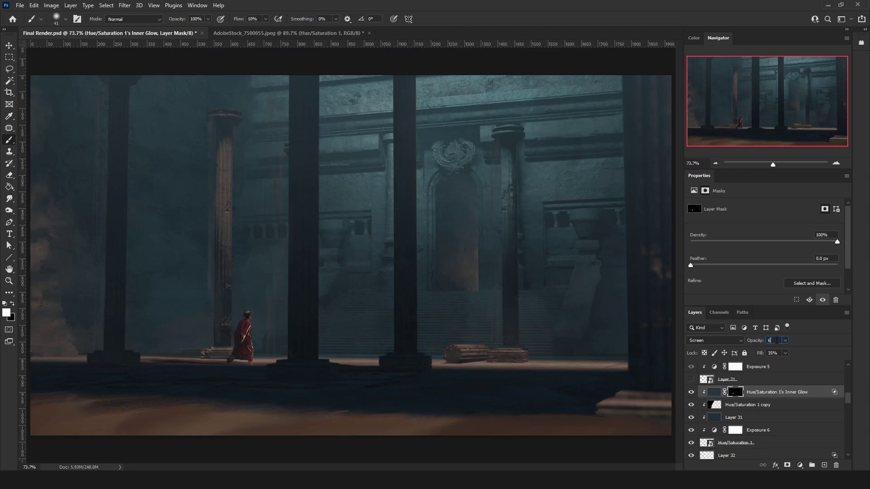
- Add a new layer above Layer 25 and stamp all visible layers into it as Layer 33
{"action": "left_click", "coordinate": [762, 383]}
{"action": "scroll", "coordinate": [758, 399], "scroll_direction": "up", "scroll_amount": 5}
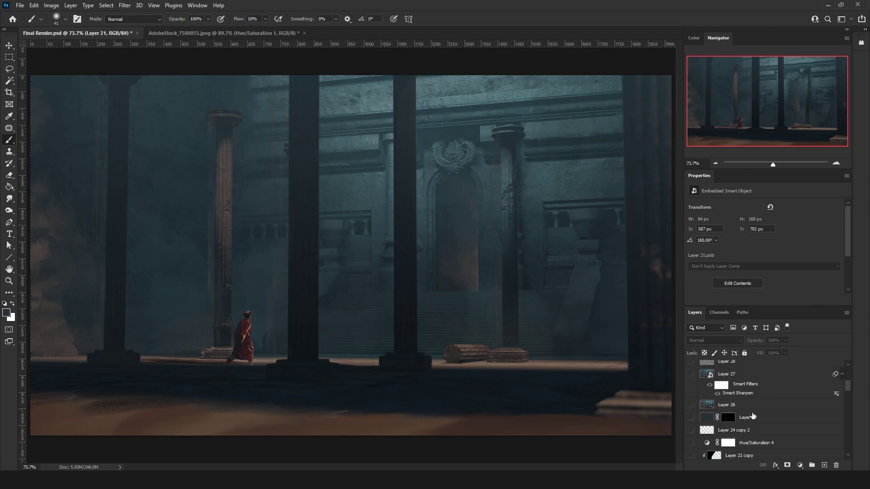
{"action": "left_click", "coordinate": [760, 418]}
{"action": "left_click", "coordinate": [825, 465]}
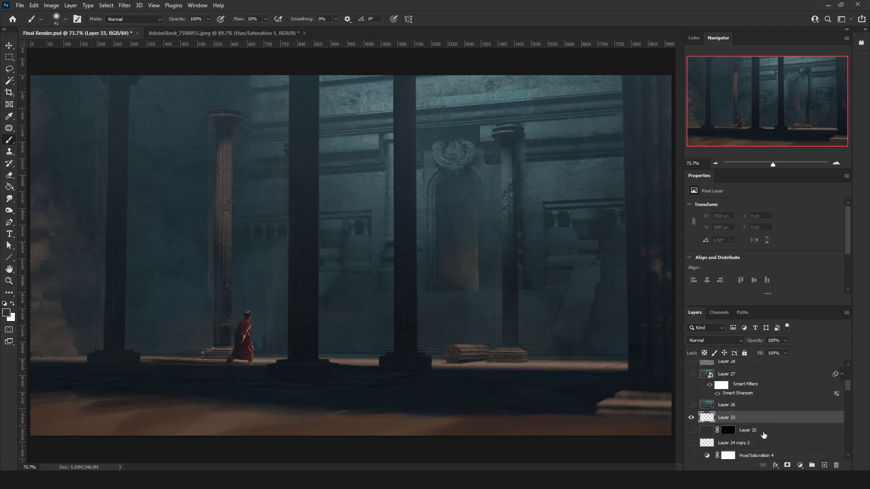
{"action": "key", "text": "ctrl+shift+alt+e"}
- Zoom in on the walking figure and switch to the Mixer Brush Tool
{"action": "scroll", "coordinate": [182, 369], "scroll_direction": "up", "scroll_amount": 5}
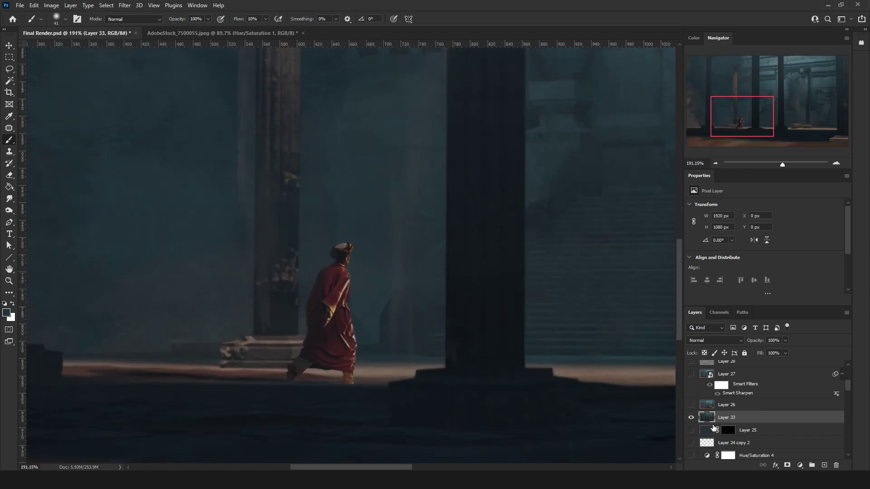
{"action": "scroll", "coordinate": [344, 322], "scroll_direction": "up", "scroll_amount": 3}
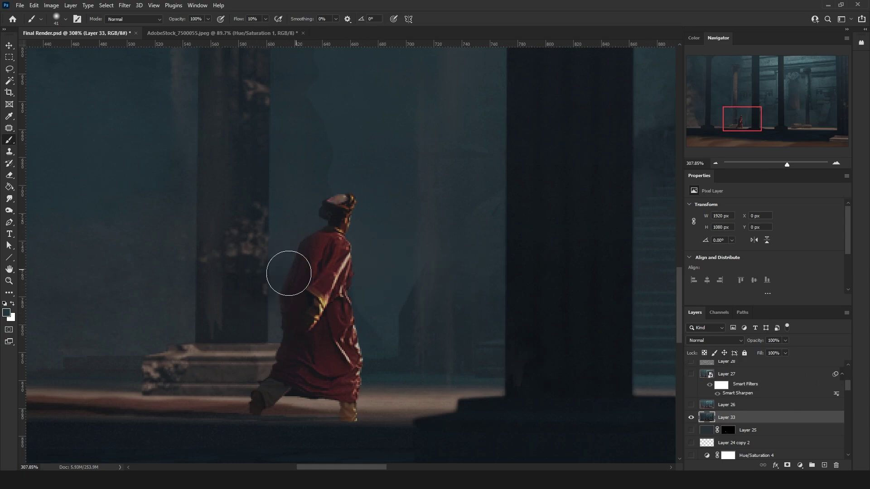
{"action": "key", "text": "ctrl+plus"}
{"action": "right_click", "coordinate": [14, 145]}
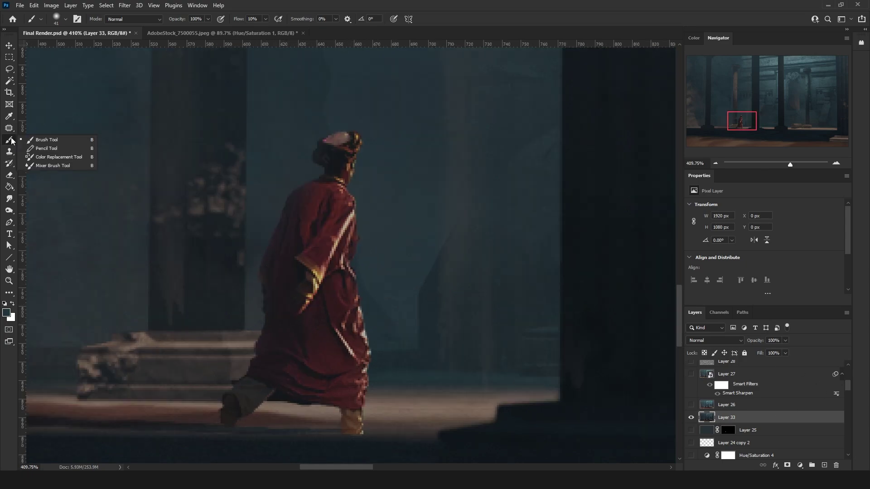
{"action": "left_click", "coordinate": [52, 169]}
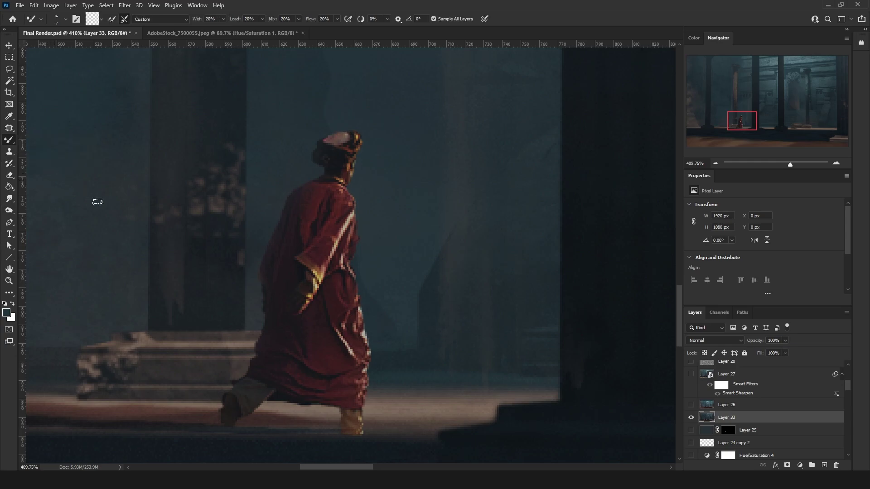
- Load the textured 45 brush preset from the deharme set for the Mixer Brush
{"action": "left_click", "coordinate": [57, 19]}
{"action": "scroll", "coordinate": [117, 156], "scroll_direction": "down", "scroll_amount": 5}
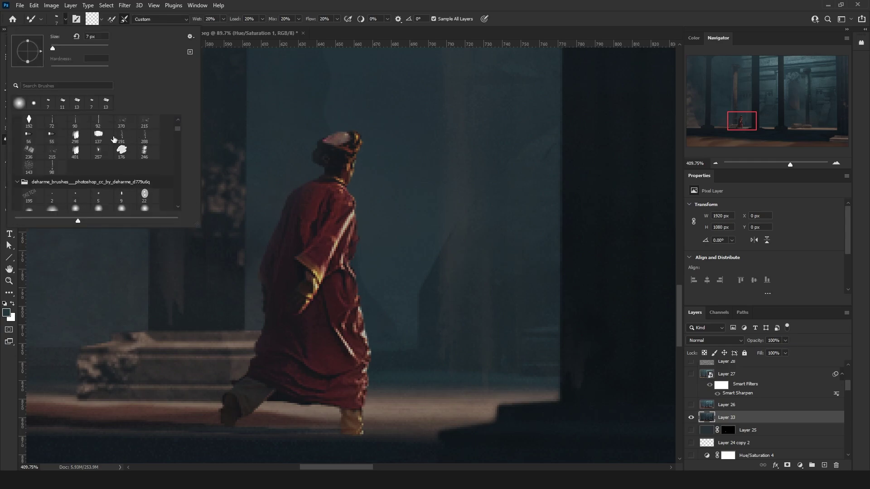
{"action": "scroll", "coordinate": [95, 166], "scroll_direction": "down", "scroll_amount": 6}
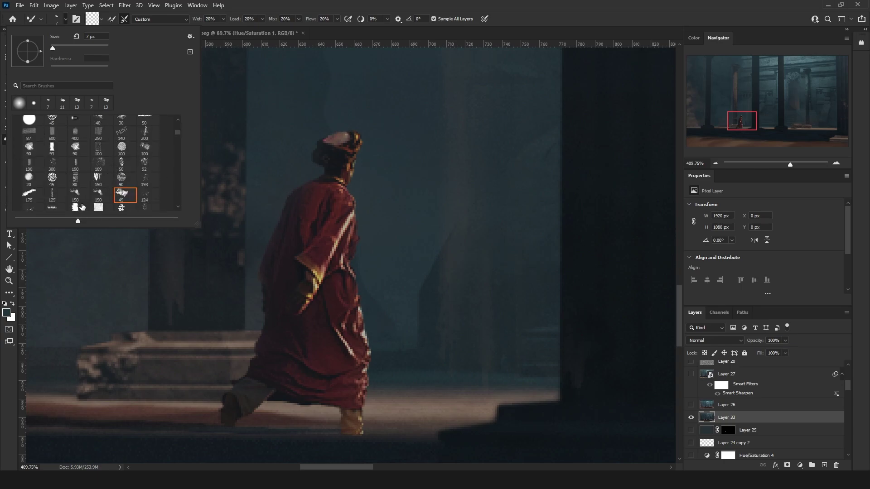
{"action": "left_click", "coordinate": [129, 195]}
{"action": "scroll", "coordinate": [106, 174], "scroll_direction": "down", "scroll_amount": 2}
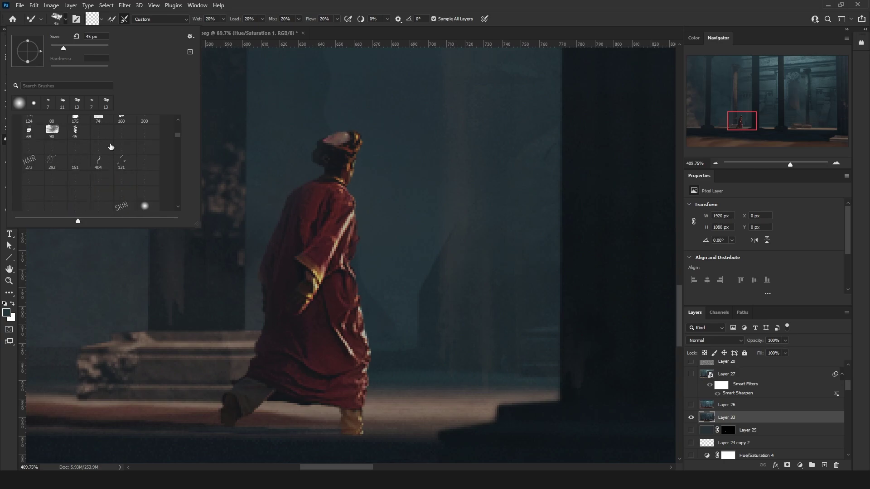
{"action": "scroll", "coordinate": [111, 146], "scroll_direction": "up", "scroll_amount": 5}
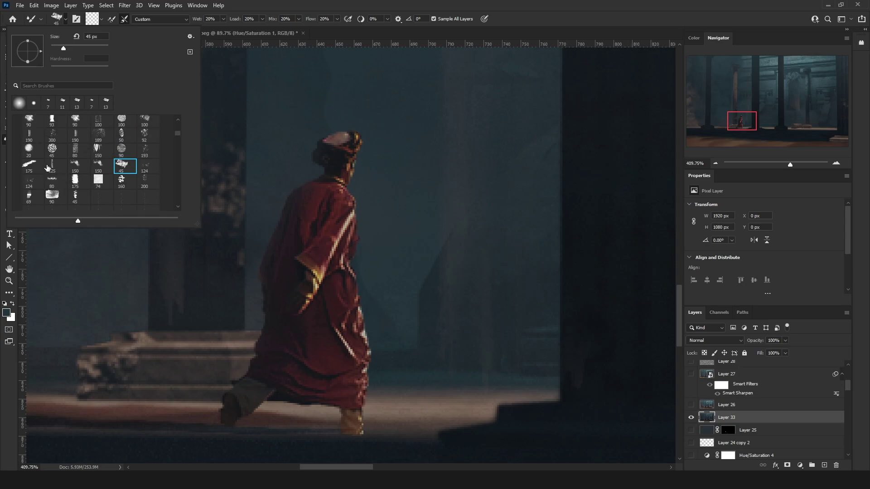
{"action": "key", "text": "Escape"}
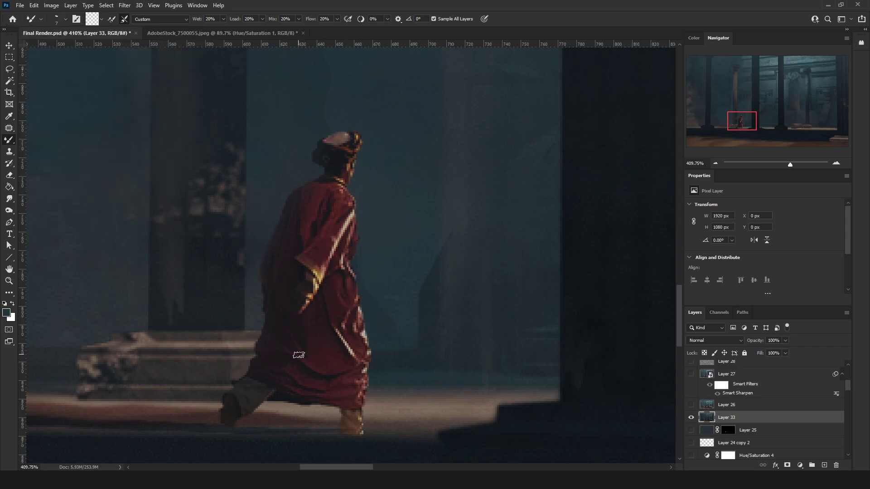
{"action": "left_click", "coordinate": [61, 22]}
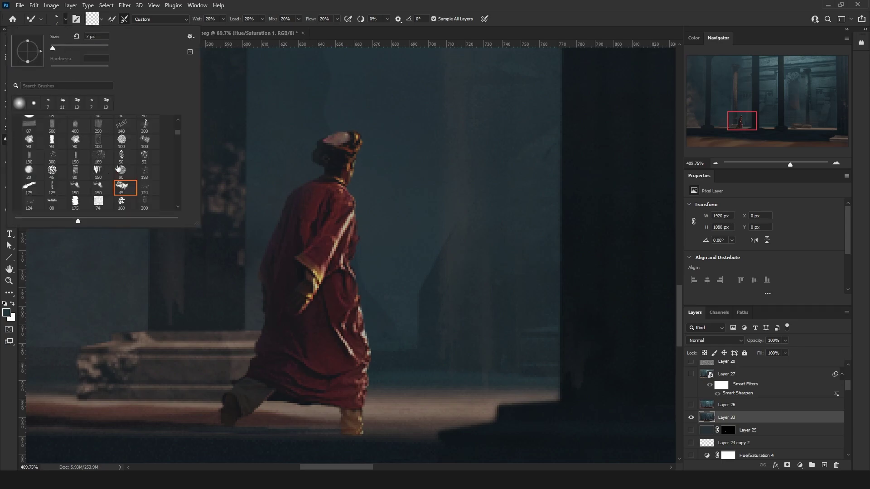
{"action": "scroll", "coordinate": [126, 171], "scroll_direction": "down", "scroll_amount": 2}
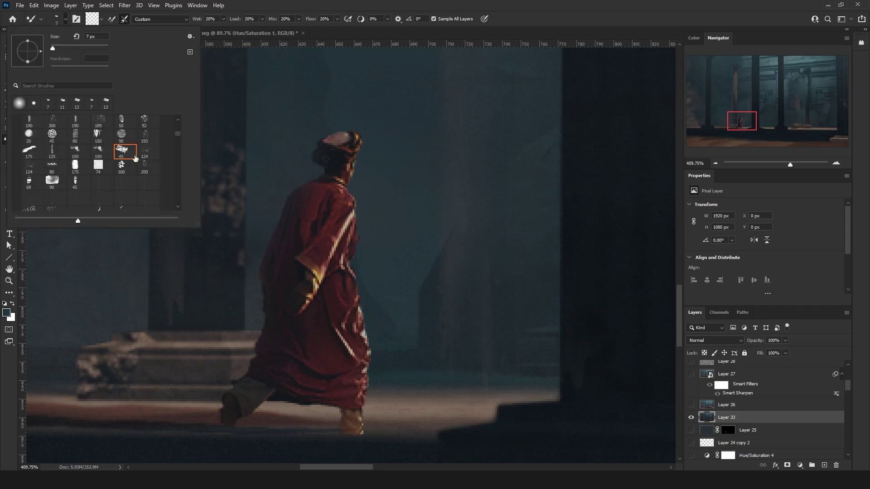
{"action": "left_click", "coordinate": [132, 148]}
- Set the brush size to 22 px and add an empty Layer 34 above Layer 33
{"action": "right_click", "coordinate": [321, 360], "text": "alt"}
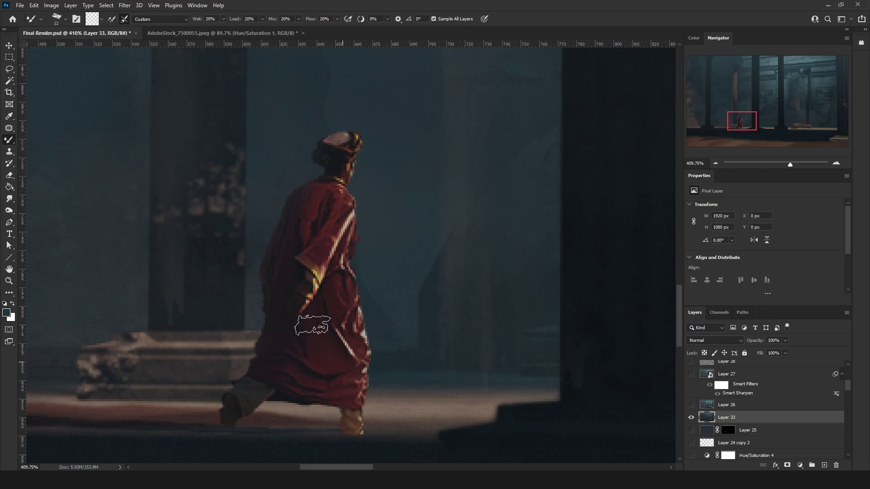
{"action": "scroll", "coordinate": [323, 355], "scroll_direction": "down", "scroll_amount": 10}
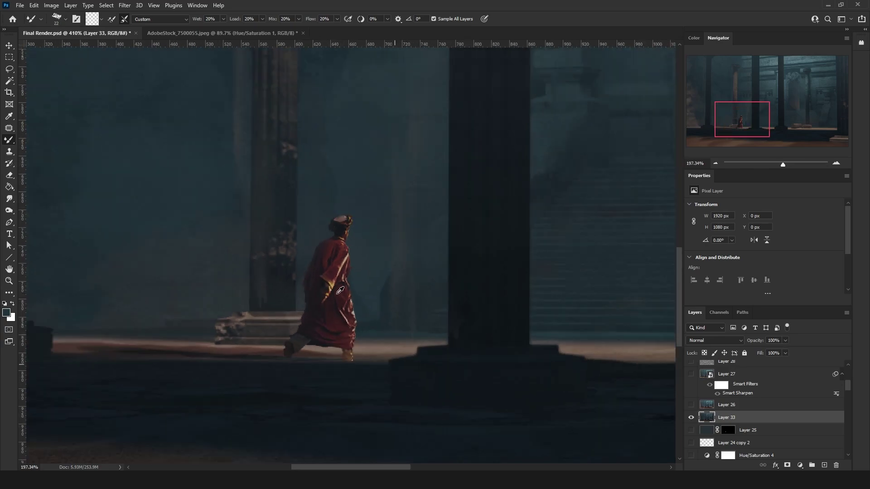
{"action": "scroll", "coordinate": [220, 207], "scroll_direction": "down", "scroll_amount": 5}
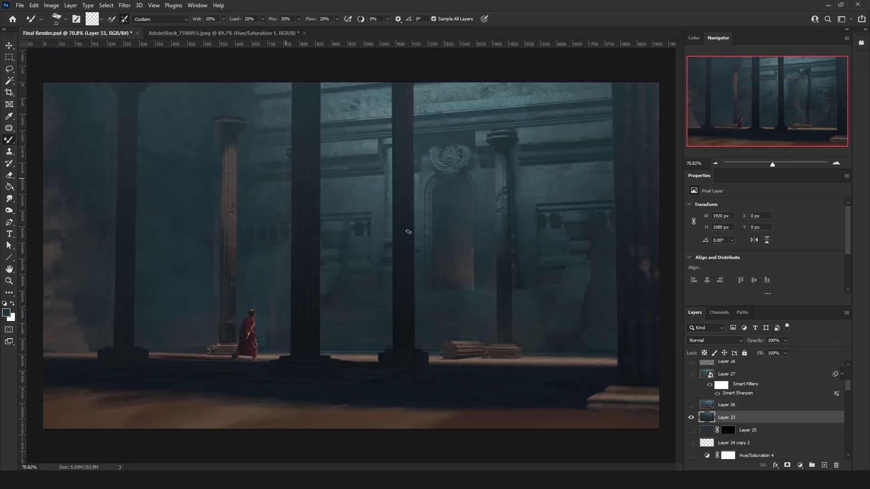
{"action": "scroll", "coordinate": [91, 333], "scroll_direction": "up", "scroll_amount": 2}
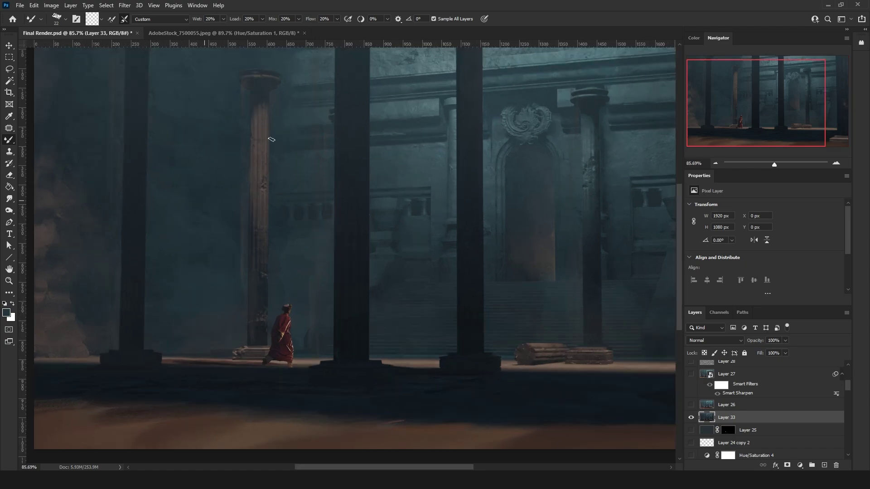
{"action": "scroll", "coordinate": [246, 382], "scroll_direction": "up", "scroll_amount": 5}
{"action": "scroll", "coordinate": [245, 299], "scroll_direction": "up", "scroll_amount": 13}
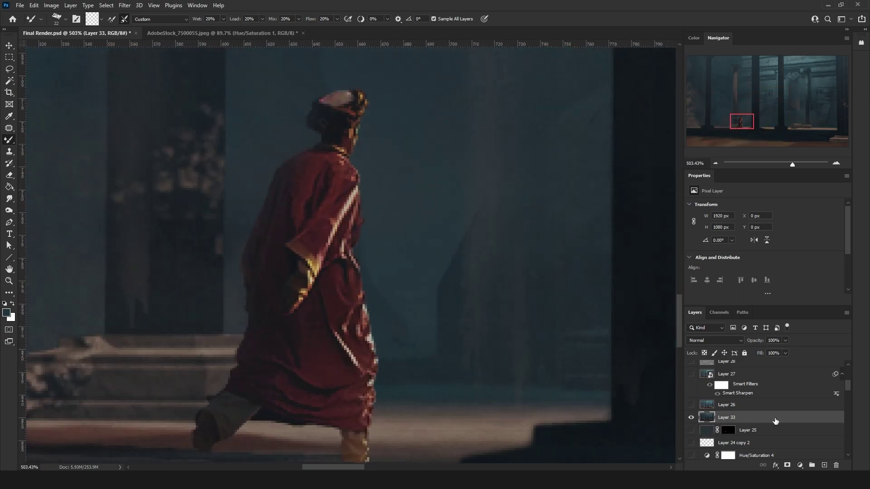
{"action": "left_click", "coordinate": [825, 465]}
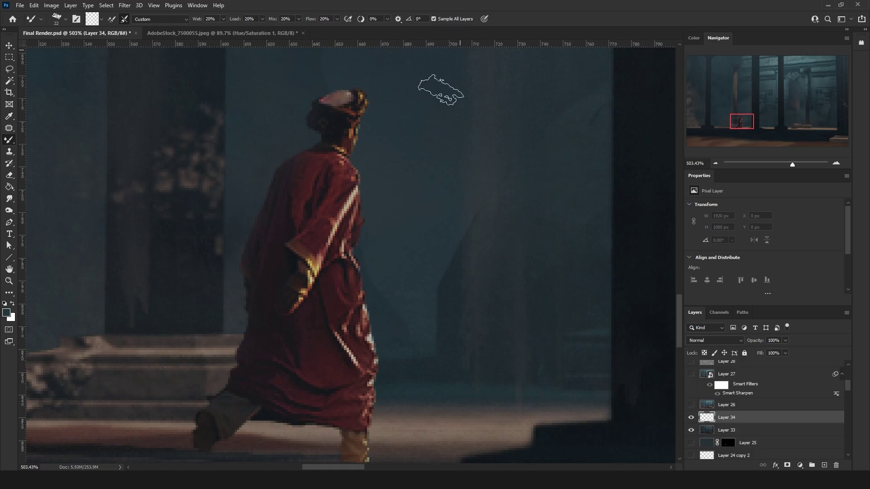
- Blend the bright streak down the red robe with the Mixer Brush at 42% flow
{"action": "left_click_drag", "start_coordinate": [389, 346], "coordinate": [381, 345]}
{"action": "mouse_move", "coordinate": [328, 326]}
{"action": "left_mouse_down"}
{"action": "mouse_move", "coordinate": [345, 334]}
{"action": "mouse_move", "coordinate": [331, 297]}
{"action": "mouse_move", "coordinate": [349, 362]}
{"action": "mouse_move", "coordinate": [337, 377]}
{"action": "mouse_move", "coordinate": [348, 395]}
{"action": "mouse_move", "coordinate": [326, 417]}
{"action": "mouse_move", "coordinate": [270, 393]}
{"action": "mouse_move", "coordinate": [283, 395]}
{"action": "mouse_move", "coordinate": [273, 394]}
{"action": "mouse_move", "coordinate": [294, 374]}
{"action": "mouse_move", "coordinate": [301, 388]}
{"action": "mouse_move", "coordinate": [288, 335]}
{"action": "mouse_move", "coordinate": [297, 344]}
{"action": "mouse_move", "coordinate": [331, 306]}
{"action": "mouse_move", "coordinate": [285, 343]}
{"action": "mouse_move", "coordinate": [340, 406]}
{"action": "mouse_move", "coordinate": [317, 386]}
{"action": "mouse_move", "coordinate": [267, 274]}
{"action": "mouse_move", "coordinate": [274, 234]}
{"action": "mouse_move", "coordinate": [263, 283]}
{"action": "mouse_move", "coordinate": [277, 220]}
{"action": "mouse_move", "coordinate": [298, 216]}
{"action": "mouse_move", "coordinate": [294, 238]}
{"action": "mouse_move", "coordinate": [315, 211]}
{"action": "mouse_move", "coordinate": [308, 214]}
{"action": "mouse_move", "coordinate": [324, 179]}
{"action": "left_mouse_up"}
{"action": "key", "text": "bracketleft"}
{"action": "key", "text": "bracketleft"}
{"action": "key", "text": "bracketleft"}
{"action": "left_click_drag", "start_coordinate": [337, 21], "coordinate": [347, 33]}
{"action": "left_click_drag", "start_coordinate": [329, 170], "coordinate": [324, 154]}
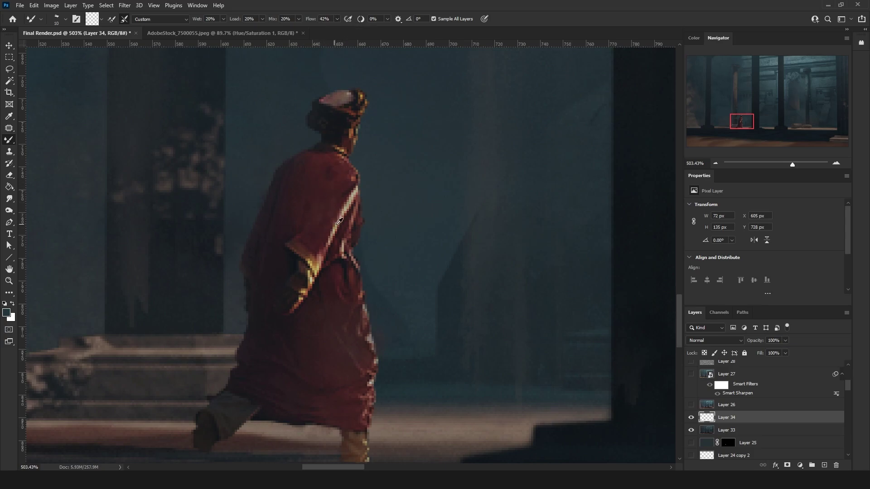
{"action": "key", "text": "bracketleft"}
{"action": "key", "text": "bracketleft"}
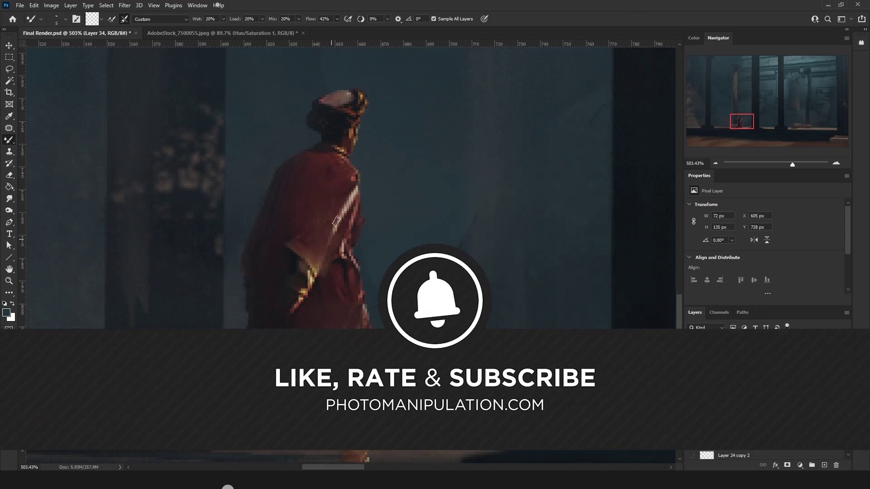
{"action": "key", "text": "bracketleft"}
{"action": "key", "text": "bracketleft"}
{"action": "key", "text": "bracketleft"}
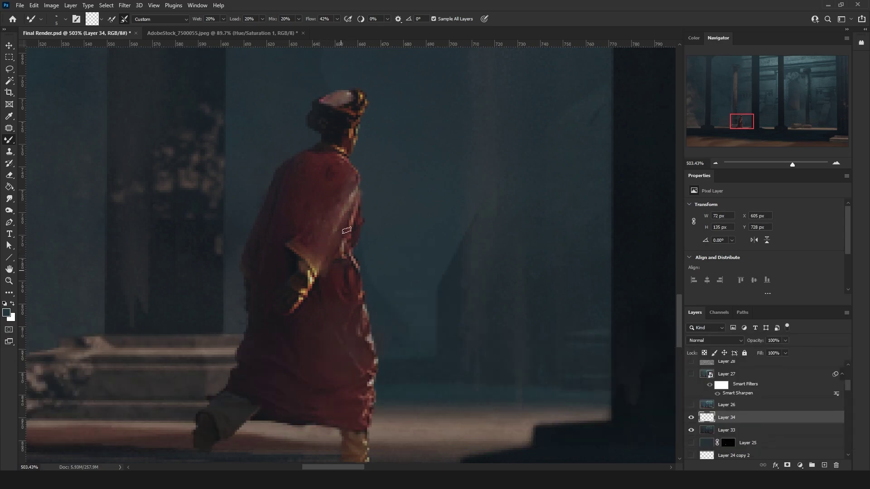
{"action": "left_click_drag", "start_coordinate": [347, 230], "coordinate": [345, 295]}
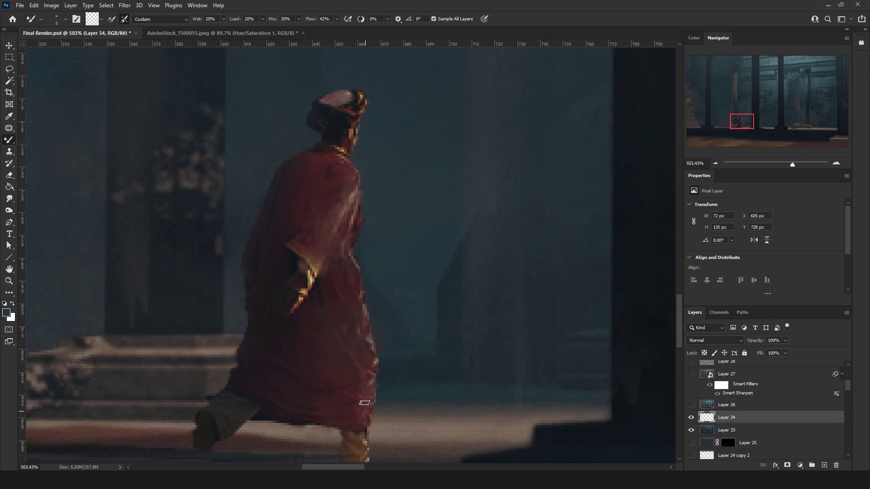
{"action": "key", "text": "bracketright"}
{"action": "key", "text": "bracketright"}
{"action": "key", "text": "bracketright"}
{"action": "key", "text": "bracketright"}
{"action": "key", "text": "bracketright"}
{"action": "key", "text": "bracketright"}
{"action": "key", "text": "bracketright"}
- Smear the dark leg area and the top of the head with progressively smaller brush sizes
{"action": "mouse_move", "coordinate": [252, 409]}
{"action": "left_mouse_down"}
{"action": "mouse_move", "coordinate": [208, 409]}
{"action": "mouse_move", "coordinate": [231, 426]}
{"action": "mouse_move", "coordinate": [247, 408]}
{"action": "left_mouse_up"}
{"action": "key", "text": "bracketleft"}
{"action": "key", "text": "bracketleft"}
{"action": "key", "text": "bracketleft"}
{"action": "key", "text": "bracketleft"}
{"action": "left_click_drag", "start_coordinate": [346, 102], "coordinate": [345, 96]}
{"action": "key", "text": "bracketleft"}
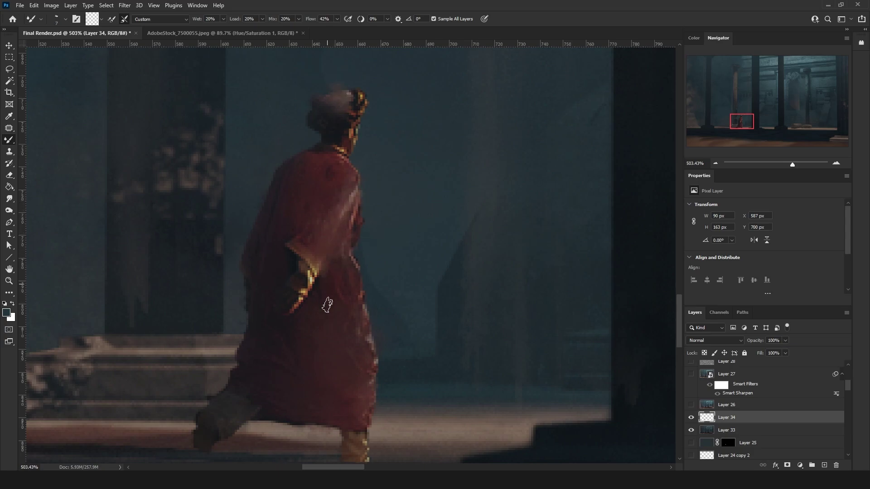
{"action": "key", "text": "bracketleft"}
{"action": "key", "text": "bracketleft"}
{"action": "key", "text": "bracketleft"}
- Merge the painted Layer 34 with Layer 33 into a single layer
{"action": "scroll", "coordinate": [355, 301], "scroll_direction": "down", "scroll_amount": 5}
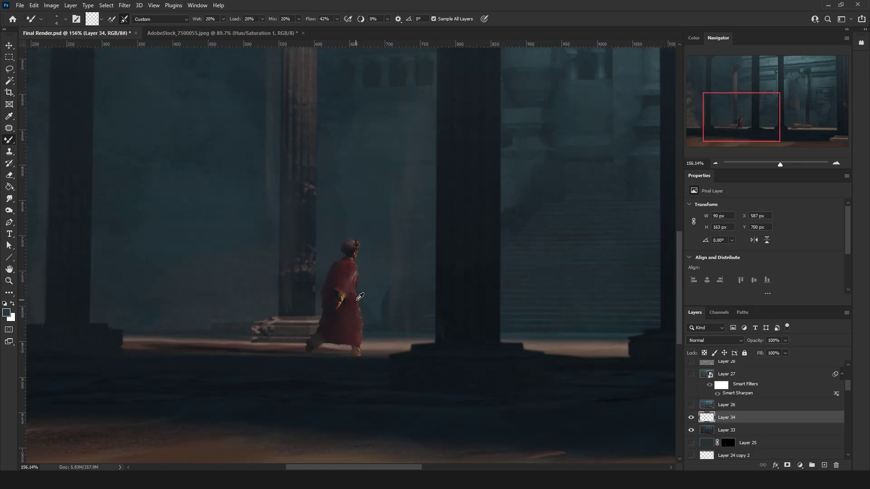
{"action": "scroll", "coordinate": [344, 296], "scroll_direction": "up", "scroll_amount": 4}
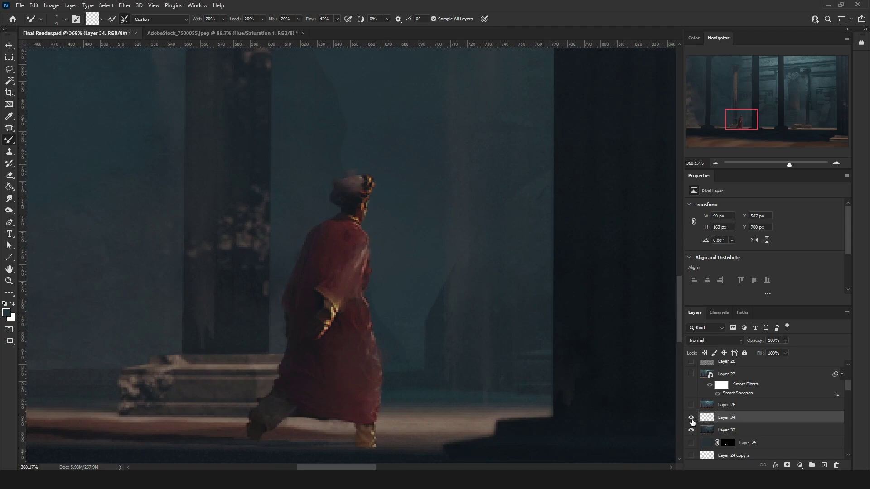
{"action": "left_click", "coordinate": [734, 436], "text": "shift"}
{"action": "key", "text": "ctrl+e"}
{"action": "key", "text": "shift+b"}
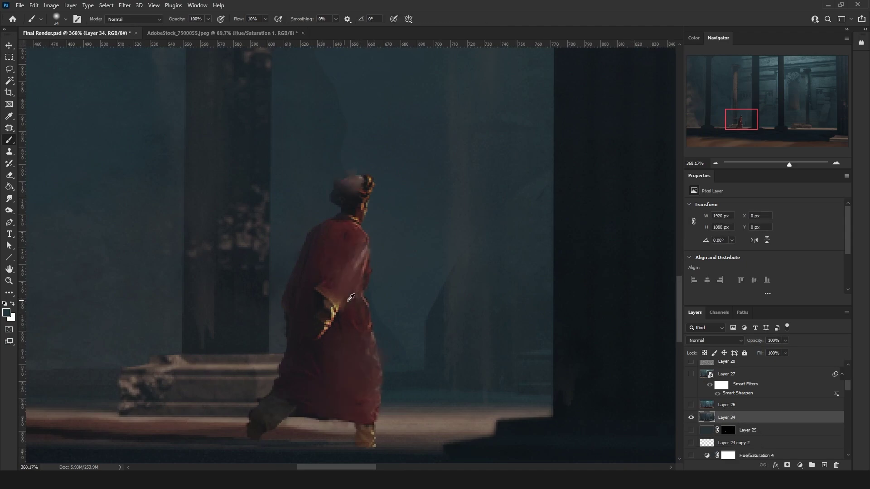
- Sample the robe's brown and shift it to a lighter orange (Hue 27, B 56)
{"action": "right_click", "coordinate": [366, 283], "text": "alt"}
{"action": "scroll", "coordinate": [375, 292], "scroll_direction": "up", "scroll_amount": 3}
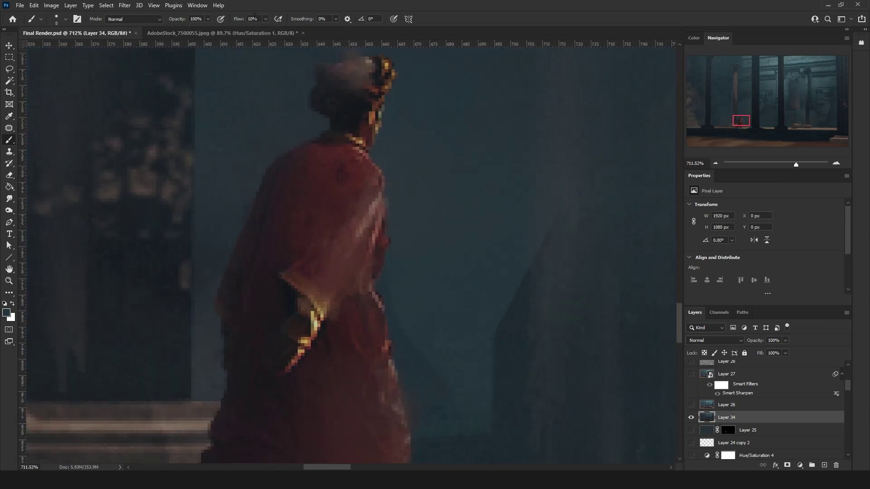
{"action": "key", "text": "F6"}
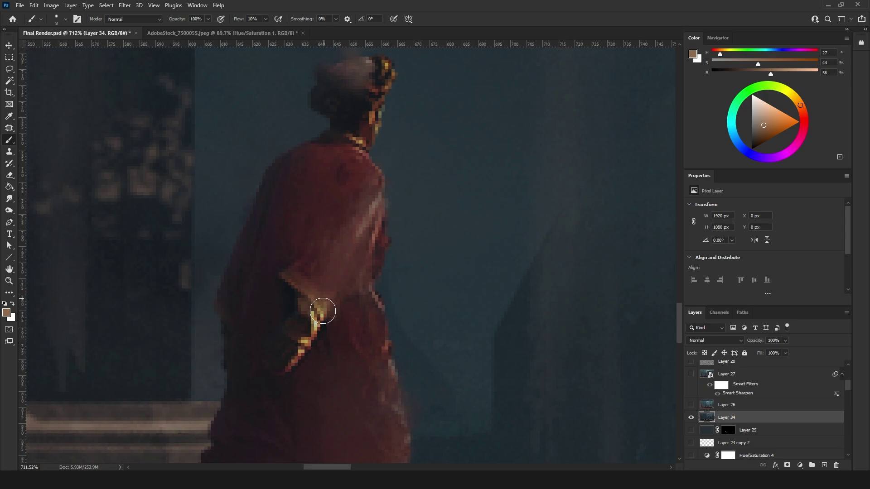
{"action": "left_click", "coordinate": [326, 306], "text": "alt"}
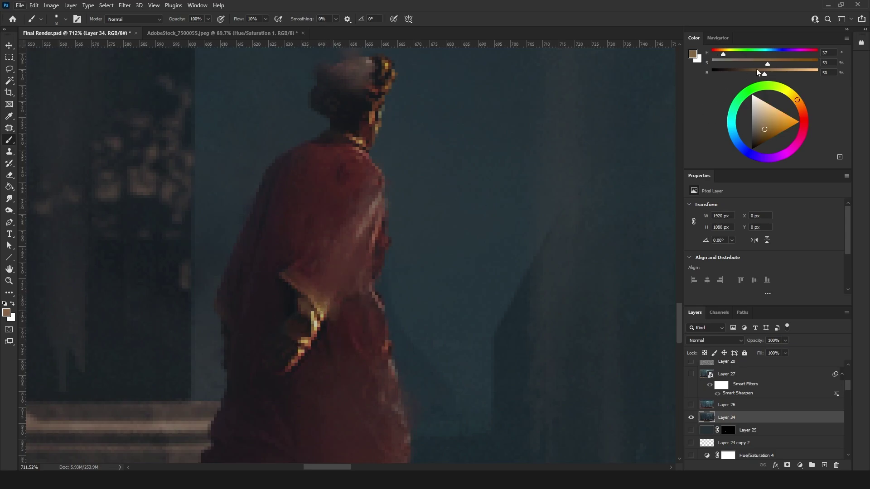
{"action": "left_click_drag", "start_coordinate": [722, 55], "coordinate": [720, 55]}
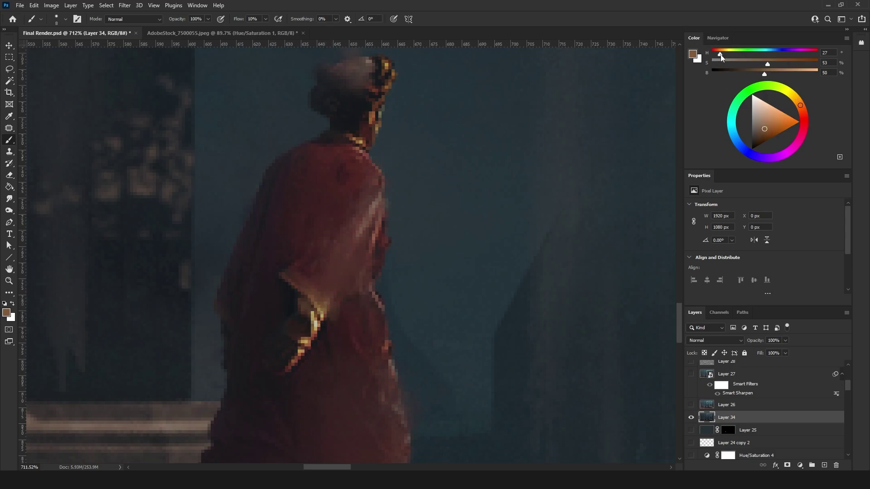
{"action": "left_click", "coordinate": [771, 75]}
- Paint a light tan highlight across the robe's shoulder with a soft brush
{"action": "mouse_move", "coordinate": [334, 290]}
{"action": "left_mouse_down"}
{"action": "mouse_move", "coordinate": [371, 208]}
{"action": "mouse_move", "coordinate": [328, 304]}
{"action": "mouse_move", "coordinate": [363, 211]}
{"action": "mouse_move", "coordinate": [329, 277]}
{"action": "mouse_move", "coordinate": [369, 170]}
{"action": "left_mouse_up"}
{"action": "right_click", "coordinate": [369, 205], "text": "alt"}
{"action": "right_click", "coordinate": [368, 167], "text": "alt"}
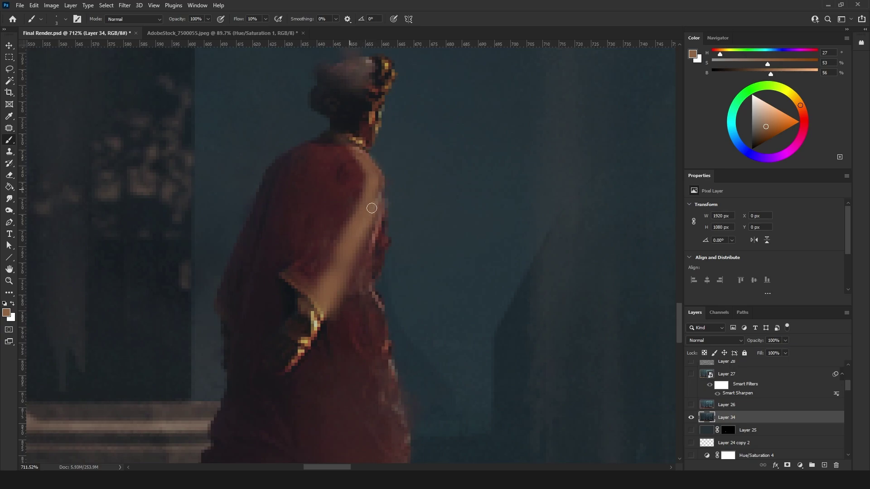
{"action": "right_click", "coordinate": [371, 235], "text": "alt"}
{"action": "scroll", "coordinate": [358, 261], "scroll_direction": "down", "scroll_amount": 1}
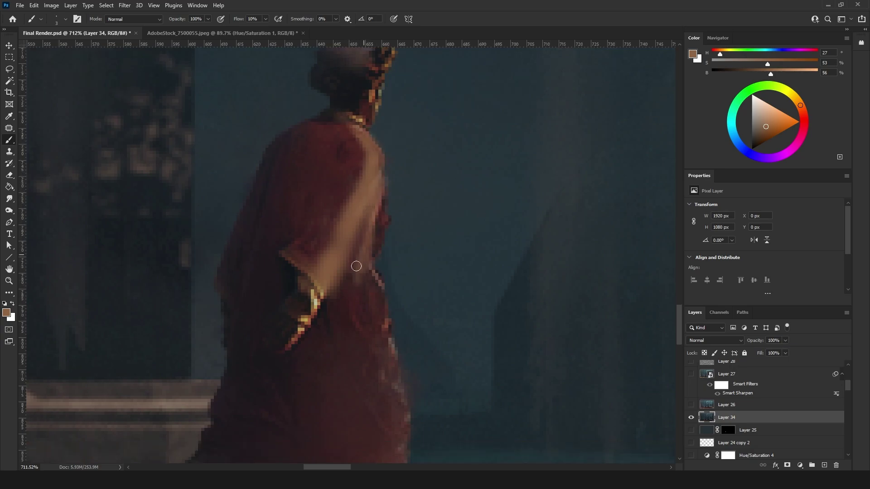
- Add highlight strokes down the robe near the hand and along its lower right edge
{"action": "mouse_move", "coordinate": [366, 292]}
{"action": "left_mouse_down"}
{"action": "mouse_move", "coordinate": [354, 289]}
{"action": "mouse_move", "coordinate": [362, 224]}
{"action": "left_mouse_up"}
{"action": "right_click", "coordinate": [367, 319], "text": "alt"}
{"action": "scroll", "coordinate": [406, 254], "scroll_direction": "down", "scroll_amount": 4}
{"action": "mouse_move", "coordinate": [406, 254]}
{"action": "left_mouse_down"}
{"action": "mouse_move", "coordinate": [393, 284]}
{"action": "mouse_move", "coordinate": [380, 237]}
{"action": "mouse_move", "coordinate": [379, 293]}
{"action": "mouse_move", "coordinate": [425, 281]}
{"action": "mouse_move", "coordinate": [371, 281]}
{"action": "mouse_move", "coordinate": [436, 274]}
{"action": "mouse_move", "coordinate": [390, 274]}
{"action": "mouse_move", "coordinate": [434, 267]}
{"action": "mouse_move", "coordinate": [369, 281]}
{"action": "mouse_move", "coordinate": [397, 384]}
{"action": "mouse_move", "coordinate": [383, 390]}
{"action": "mouse_move", "coordinate": [391, 393]}
{"action": "mouse_move", "coordinate": [375, 414]}
{"action": "mouse_move", "coordinate": [373, 381]}
{"action": "left_mouse_up"}
{"action": "right_click", "coordinate": [388, 283], "text": "alt"}
{"action": "scroll", "coordinate": [384, 292], "scroll_direction": "up", "scroll_amount": 1}
{"action": "key", "text": "bracketright"}
- Add a curved highlight on the figure's lower right edge and blend highlight up the shoulder
{"action": "left_click_drag", "start_coordinate": [320, 306], "coordinate": [361, 402]}
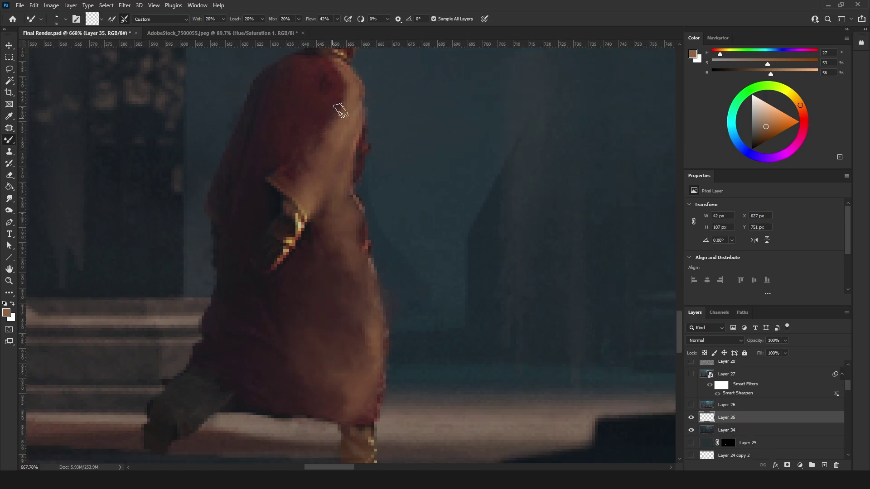
{"action": "left_click_drag", "start_coordinate": [339, 110], "coordinate": [344, 73]}
{"action": "scroll", "coordinate": [311, 228], "scroll_direction": "down", "scroll_amount": 5}
{"action": "scroll", "coordinate": [309, 209], "scroll_direction": "up", "scroll_amount": 4}
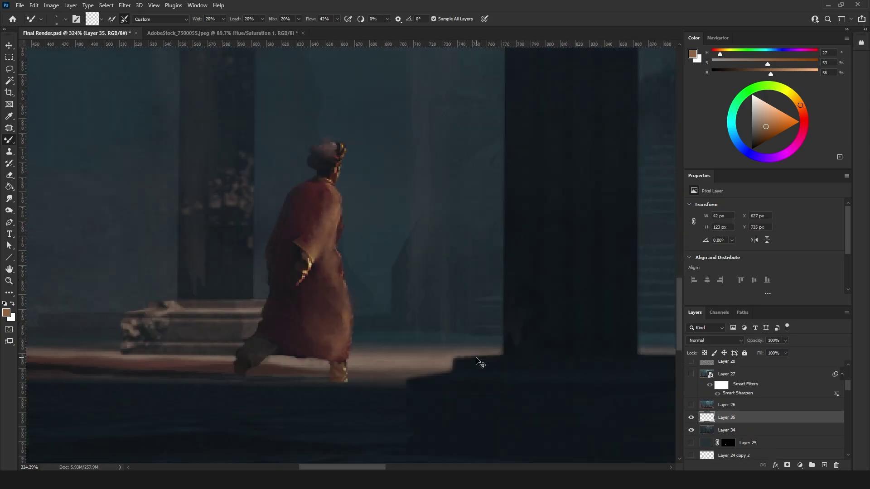
- Merge the stray layer into Layer 34 and paint faint highlights on the lower robe
{"action": "key", "text": "ctrl+e"}
{"action": "scroll", "coordinate": [294, 254], "scroll_direction": "up", "scroll_amount": 3}
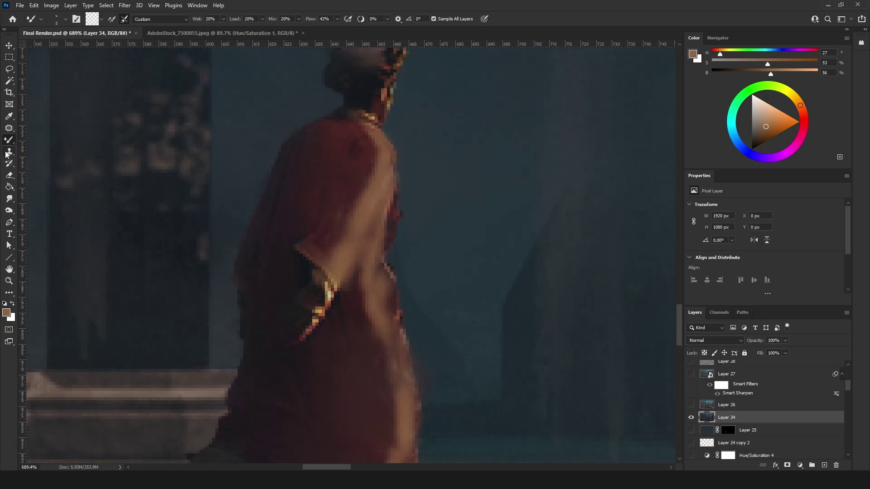
{"action": "key", "text": "shift+b"}
{"action": "scroll", "coordinate": [344, 317], "scroll_direction": "down", "scroll_amount": 3}
{"action": "left_click_drag", "start_coordinate": [399, 317], "coordinate": [330, 418]}
{"action": "scroll", "coordinate": [330, 417], "scroll_direction": "up", "scroll_amount": 1}
{"action": "left_click_drag", "start_coordinate": [403, 340], "coordinate": [382, 235]}
{"action": "left_click_drag", "start_coordinate": [385, 281], "coordinate": [379, 200]}
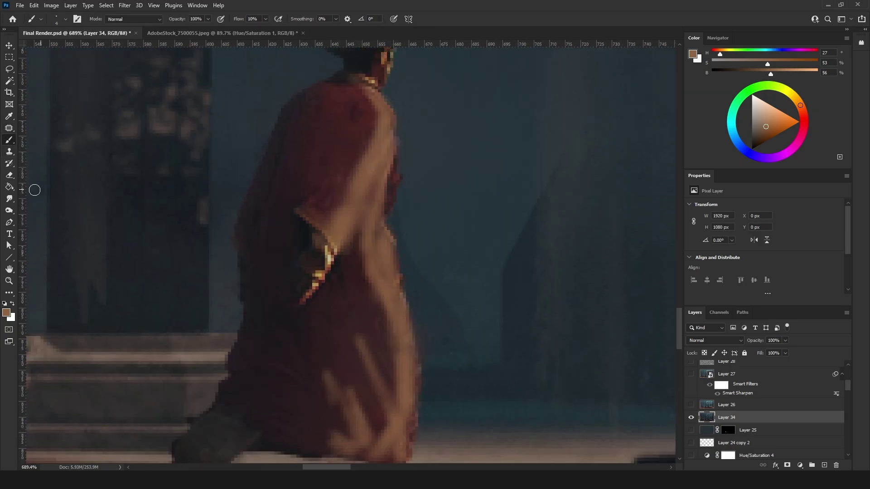
- Open the brush tool variants to pick a blending tool and review the robe
{"action": "right_click", "coordinate": [9, 140]}
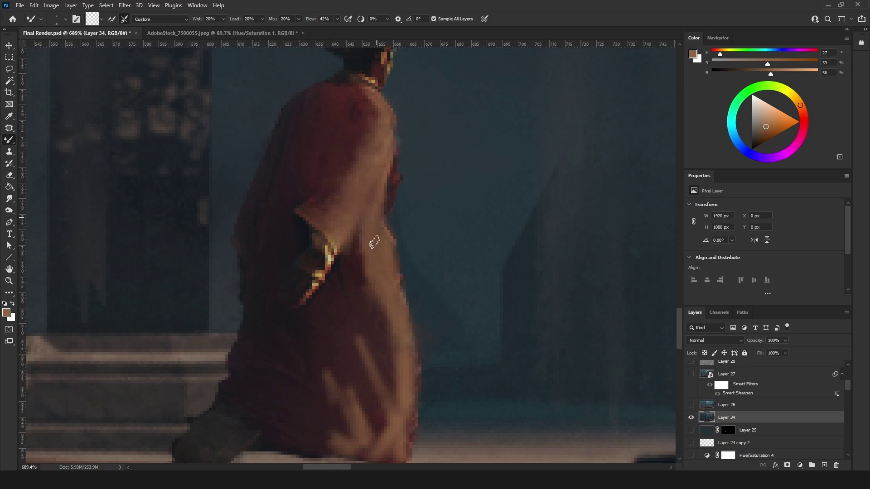
{"action": "scroll", "coordinate": [372, 245], "scroll_direction": "down", "scroll_amount": 2}
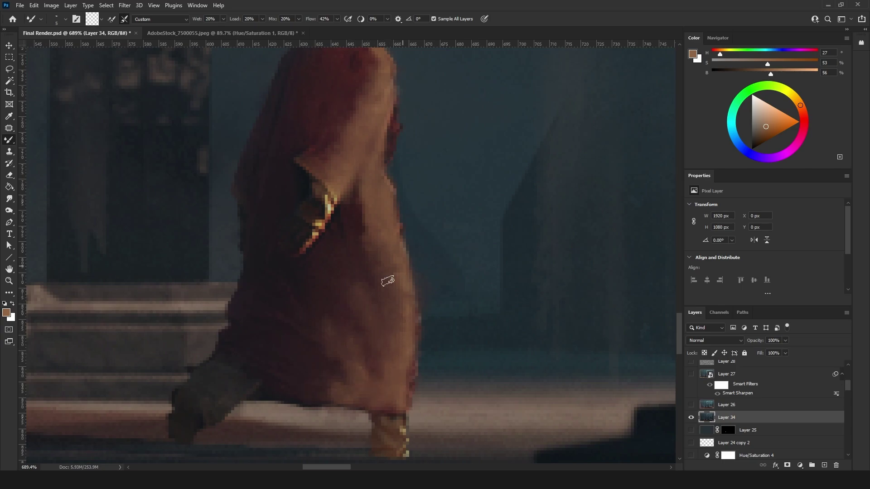
{"action": "scroll", "coordinate": [367, 251], "scroll_direction": "down", "scroll_amount": 10}
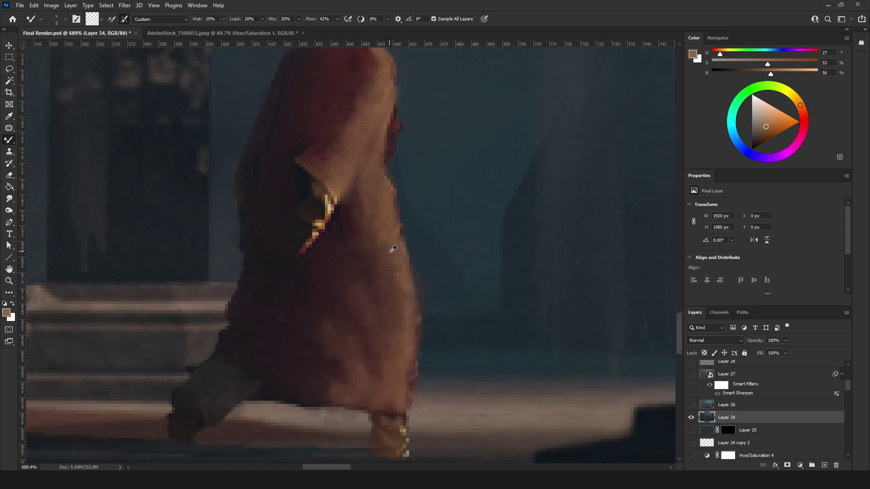
{"action": "scroll", "coordinate": [393, 202], "scroll_direction": "down", "scroll_amount": 2}
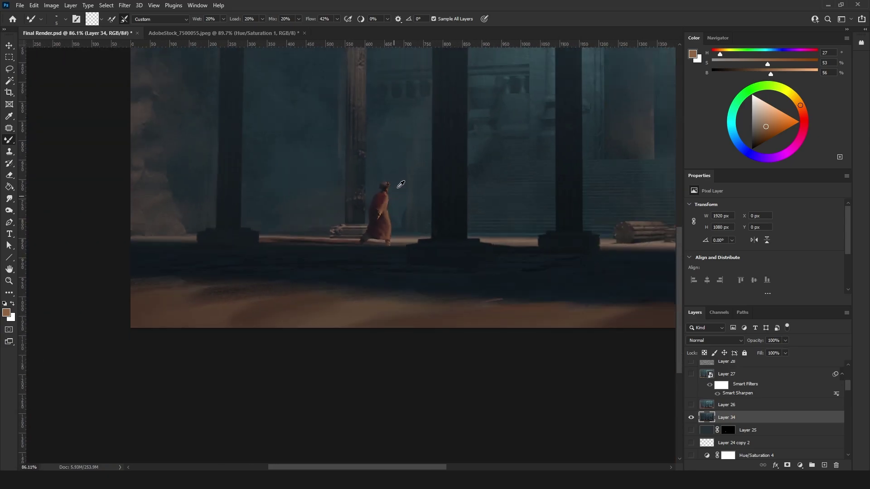
{"action": "scroll", "coordinate": [384, 226], "scroll_direction": "up", "scroll_amount": 3}
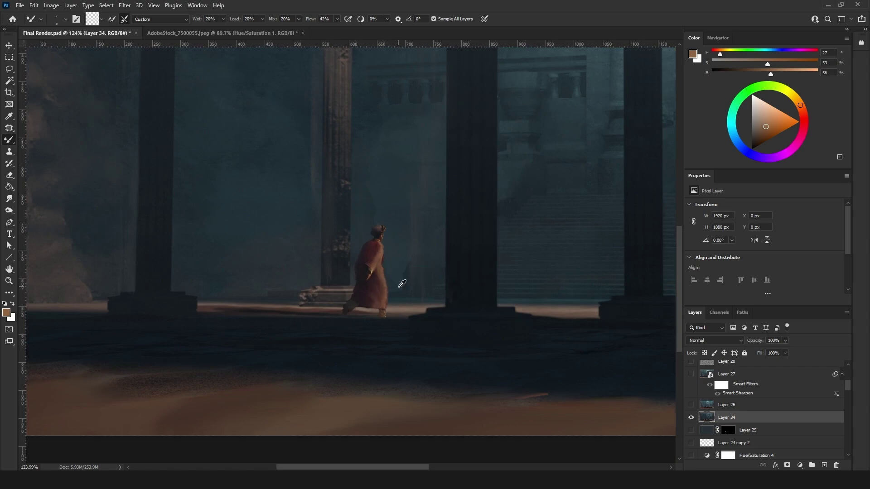
{"action": "scroll", "coordinate": [402, 283], "scroll_direction": "up", "scroll_amount": 8}
- Smudge the hazy edge along the top of the figure's head
{"action": "left_click", "coordinate": [9, 198]}
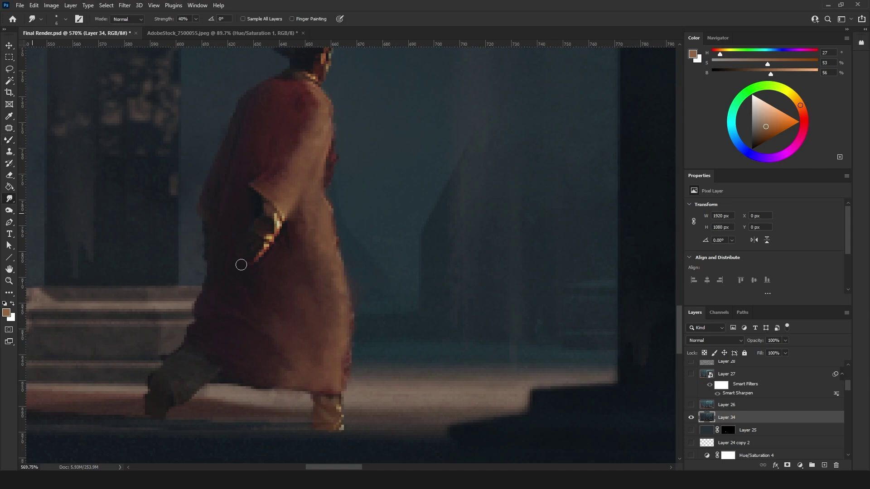
{"action": "scroll", "coordinate": [353, 361], "scroll_direction": "down", "scroll_amount": 1}
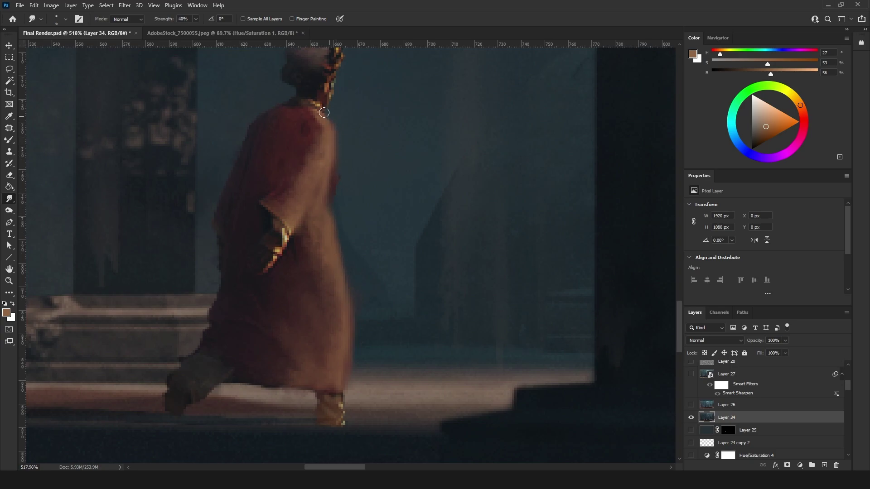
{"action": "scroll", "coordinate": [372, 263], "scroll_direction": "down", "scroll_amount": 7}
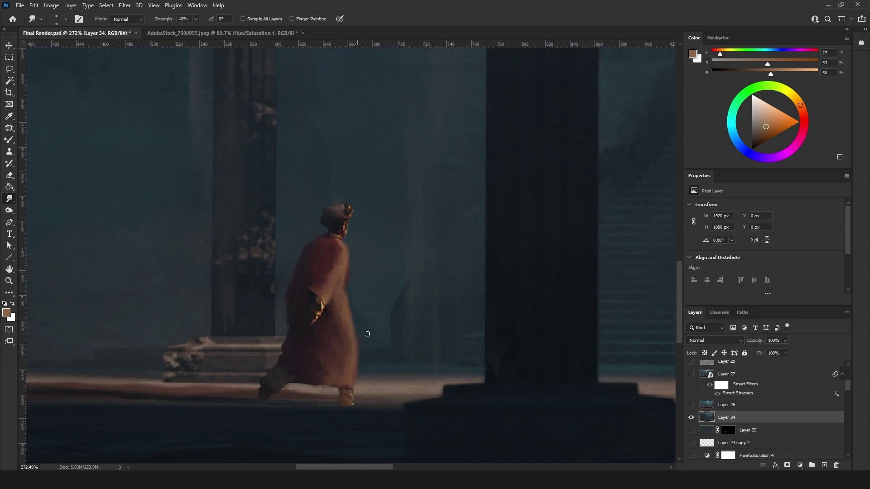
{"action": "scroll", "coordinate": [331, 234], "scroll_direction": "up", "scroll_amount": 8}
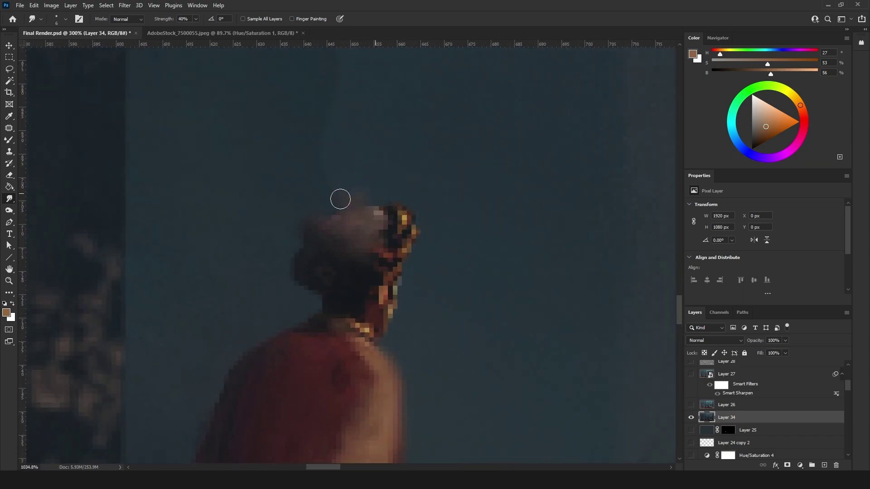
{"action": "mouse_move", "coordinate": [376, 196]}
{"action": "left_mouse_down"}
{"action": "mouse_move", "coordinate": [341, 201]}
{"action": "mouse_move", "coordinate": [371, 198]}
{"action": "mouse_move", "coordinate": [312, 221]}
{"action": "left_mouse_up"}
{"action": "scroll", "coordinate": [375, 179], "scroll_direction": "up", "scroll_amount": 1}
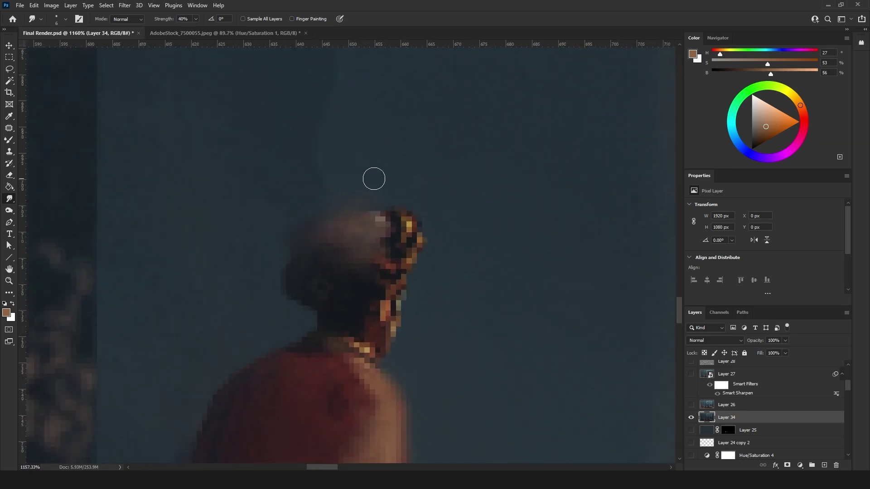
- Clone background over the head's edge, fit the scene on screen, and stamp visible layers
{"action": "left_click", "coordinate": [9, 152]}
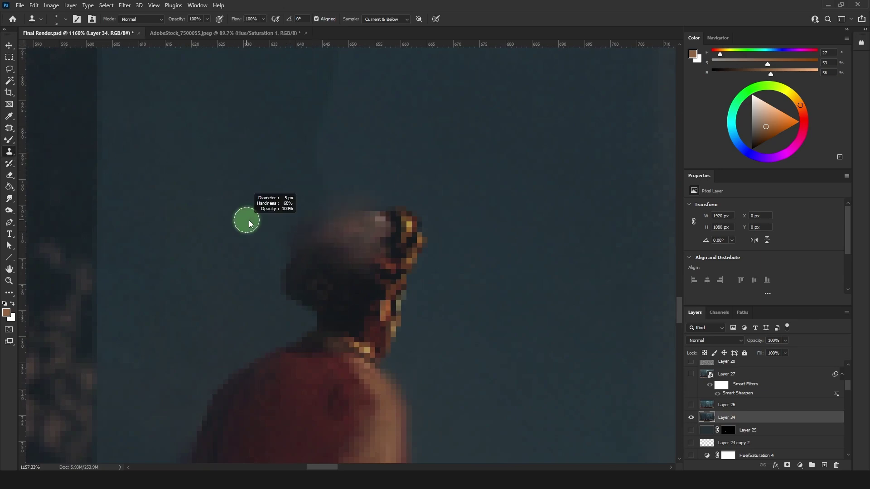
{"action": "mouse_move", "coordinate": [268, 233]}
{"action": "left_mouse_down"}
{"action": "mouse_move", "coordinate": [288, 218]}
{"action": "mouse_move", "coordinate": [281, 234]}
{"action": "mouse_move", "coordinate": [315, 202]}
{"action": "mouse_move", "coordinate": [385, 192]}
{"action": "left_mouse_up"}
{"action": "scroll", "coordinate": [384, 192], "scroll_direction": "down", "scroll_amount": 8}
{"action": "scroll", "coordinate": [374, 278], "scroll_direction": "up", "scroll_amount": 3}
{"action": "scroll", "coordinate": [374, 278], "scroll_direction": "up", "scroll_amount": 2}
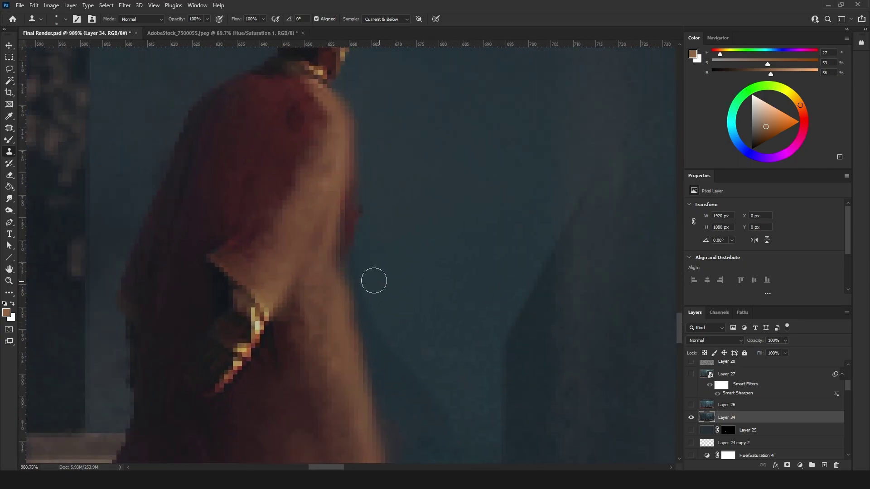
{"action": "key", "text": "ctrl+0"}
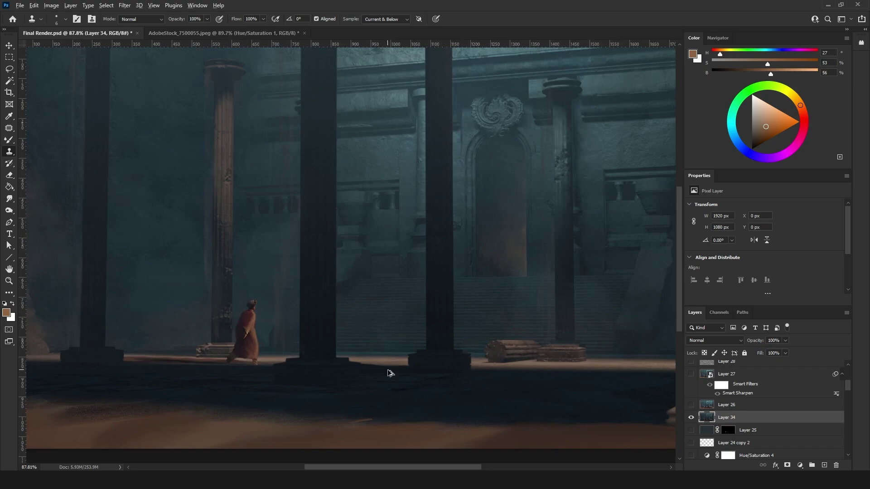
{"action": "key", "text": "ctrl+shift+alt+e"}
- Grade Layer 35 in Camera Raw: exposure +0.65, contrast +23, texture +34, clarity +36, saturation +15
{"action": "left_click", "coordinate": [124, 5]}
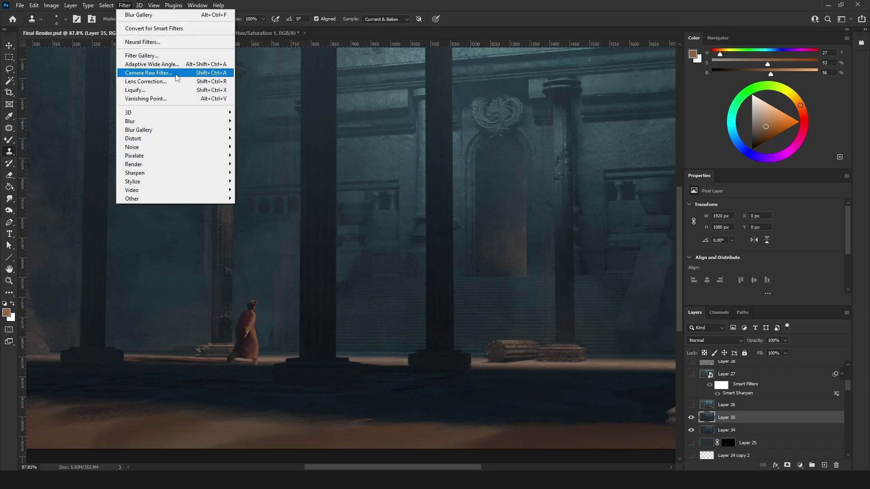
{"action": "left_click", "coordinate": [176, 74]}
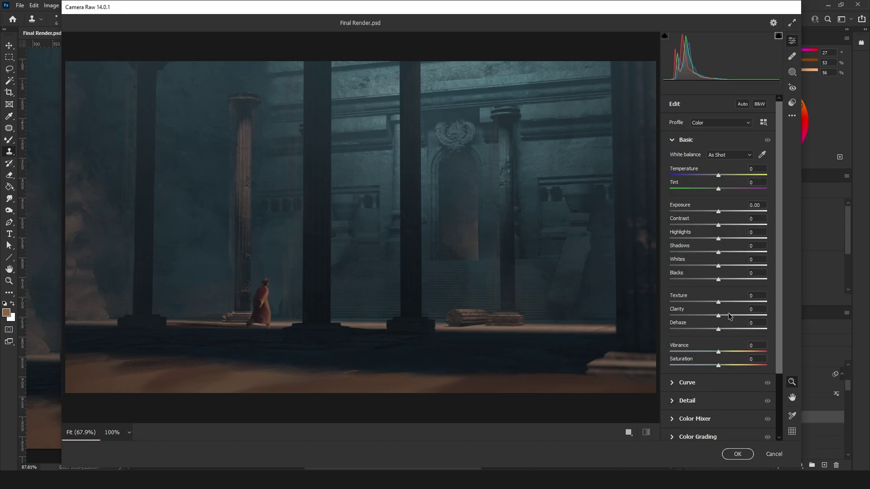
{"action": "left_click_drag", "start_coordinate": [730, 316], "coordinate": [735, 303]}
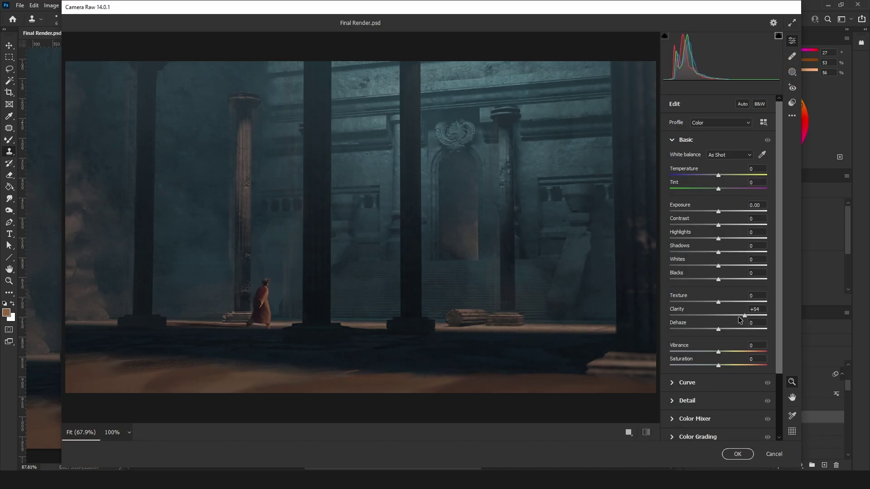
{"action": "left_click_drag", "start_coordinate": [724, 366], "coordinate": [726, 366]}
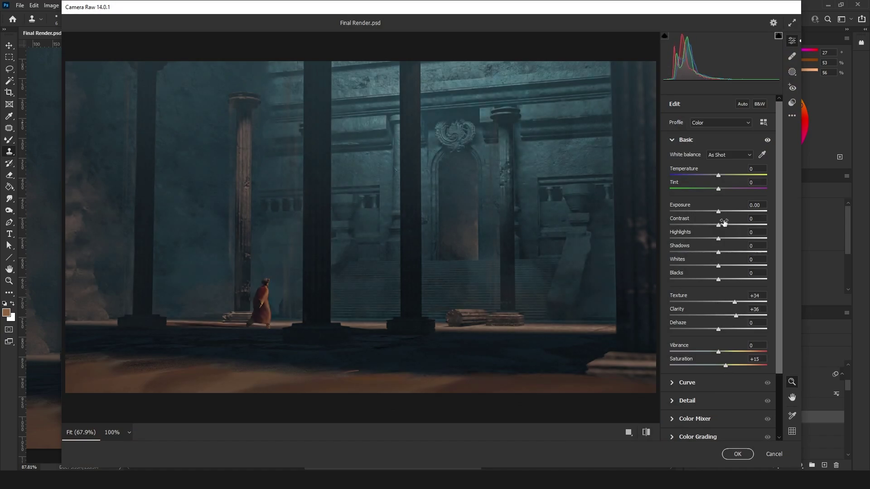
{"action": "left_click_drag", "start_coordinate": [719, 212], "coordinate": [725, 211]}
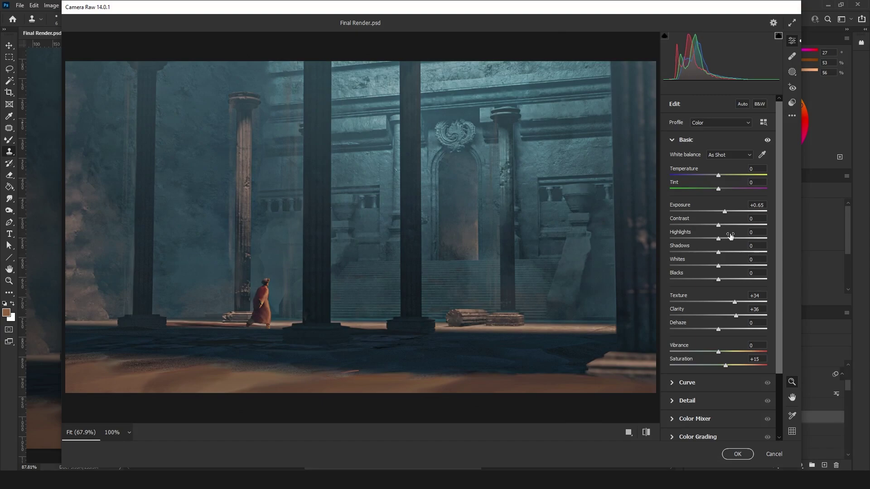
{"action": "left_click", "coordinate": [730, 225]}
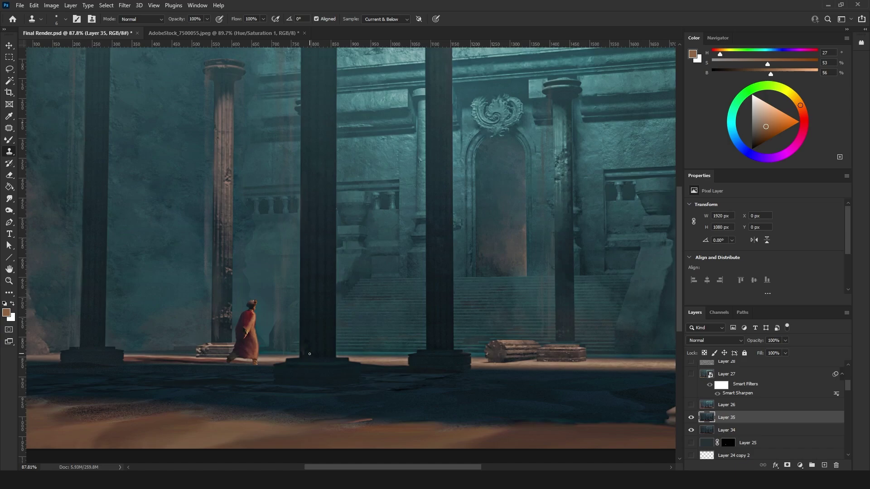
{"action": "right_click", "coordinate": [732, 417]}
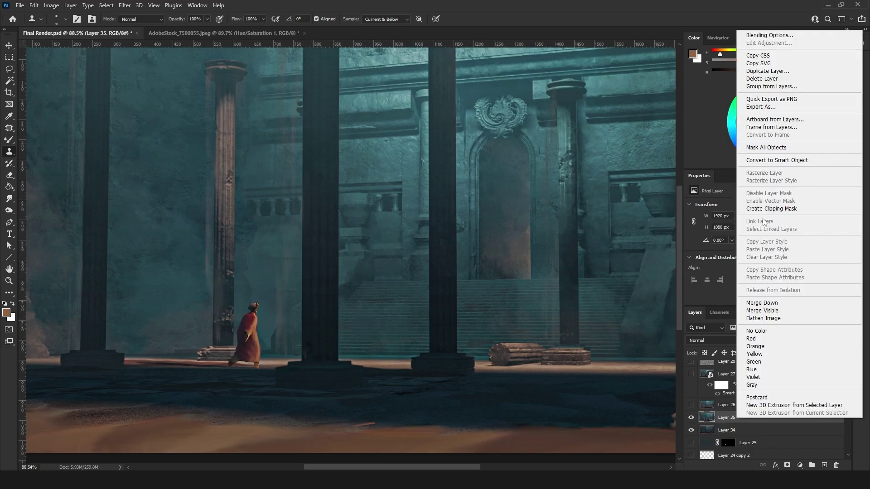
- Convert Layer 35 to a smart object and apply Smart Sharpen (360%, 1.0 px radius, 2% noise reduction)
{"action": "left_click", "coordinate": [781, 160]}
{"action": "left_click", "coordinate": [125, 5]}
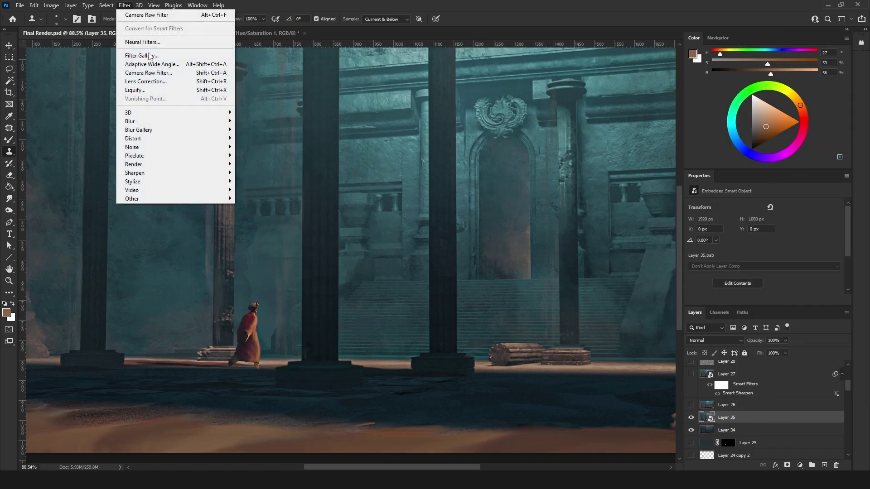
{"action": "mouse_move", "coordinate": [213, 174]}
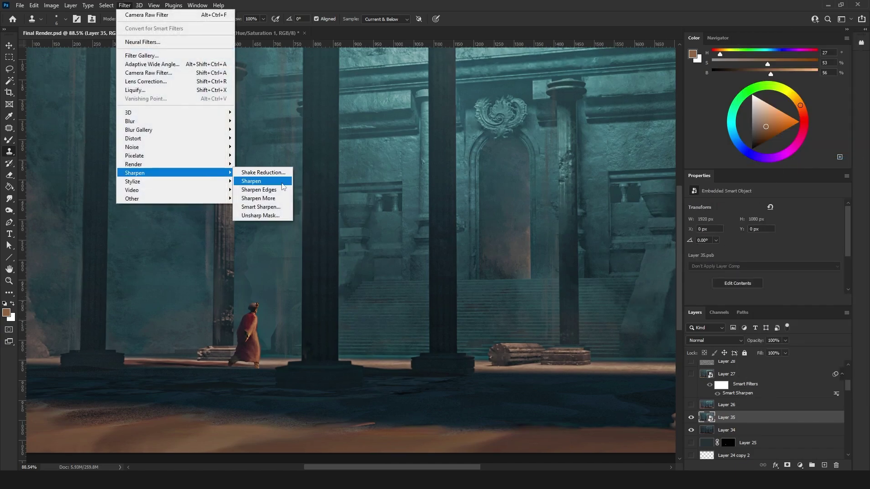
{"action": "left_click", "coordinate": [271, 206]}
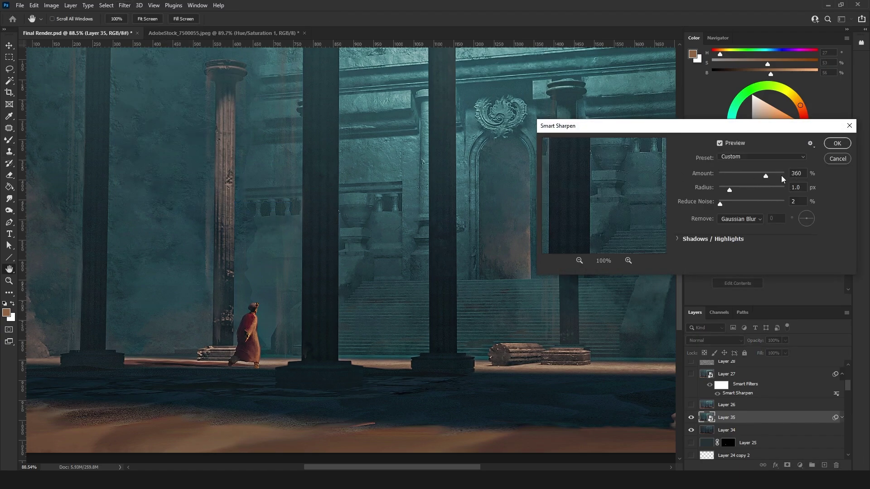
{"action": "left_click", "coordinate": [837, 144]}
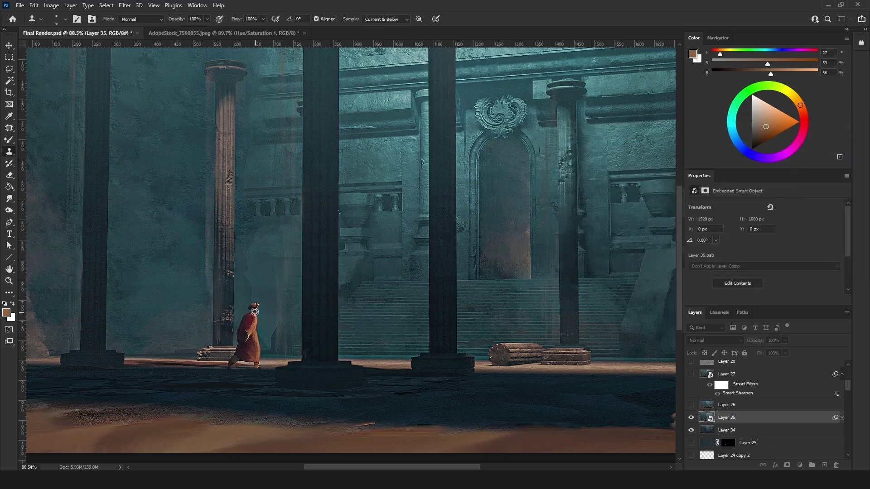
{"action": "scroll", "coordinate": [268, 317], "scroll_direction": "up", "scroll_amount": 3}
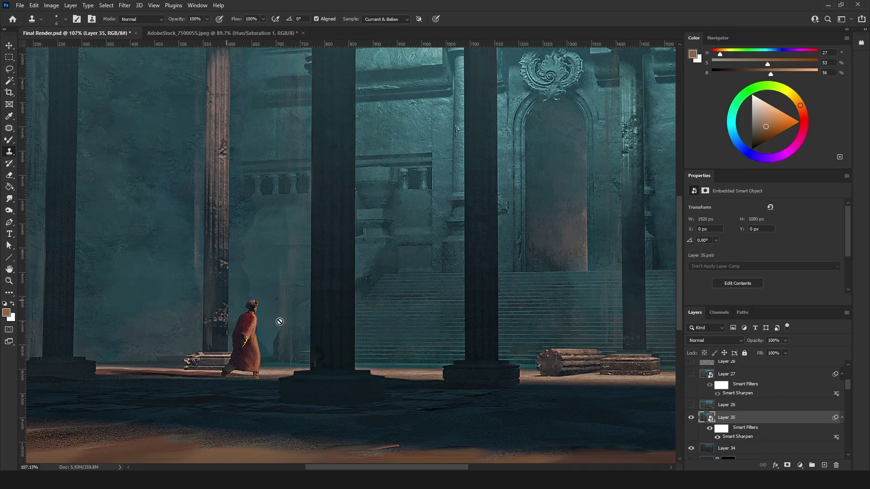
- Add Layer 36 and fill it with black using the Paint Bucket
{"action": "left_click", "coordinate": [824, 465]}
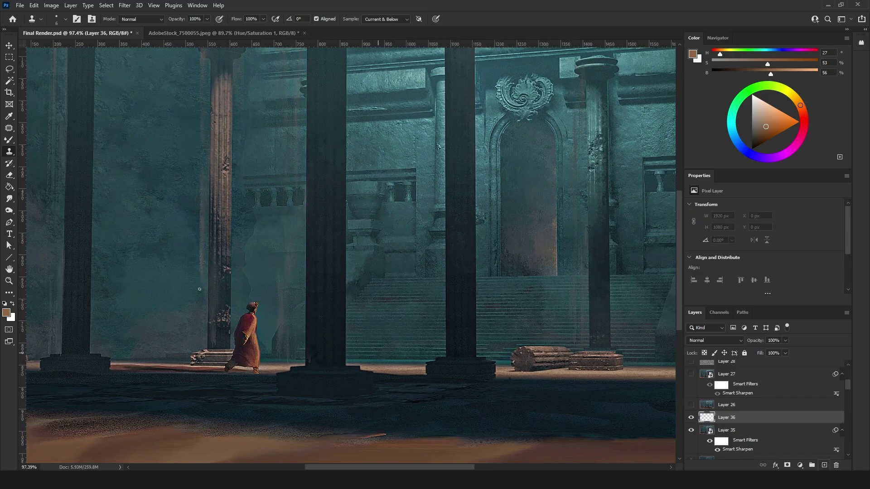
{"action": "right_click", "coordinate": [9, 189]}
{"action": "left_click", "coordinate": [45, 203]}
{"action": "left_click", "coordinate": [5, 304]}
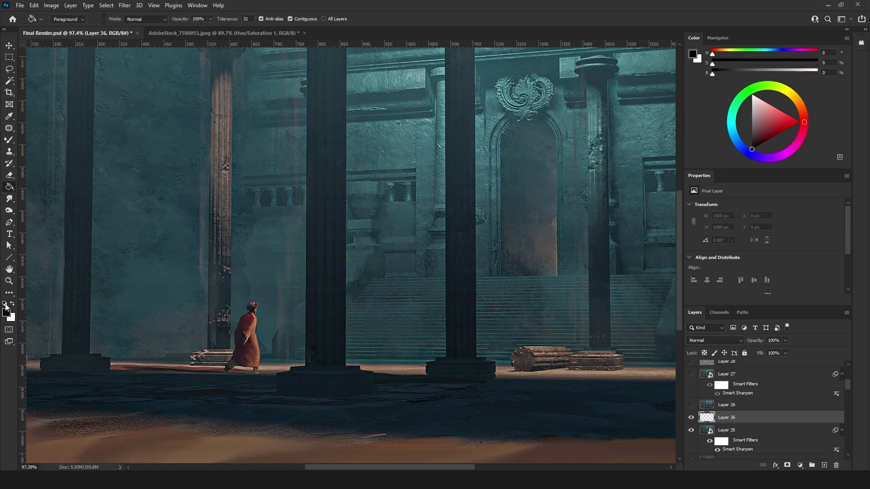
{"action": "left_click", "coordinate": [25, 310]}
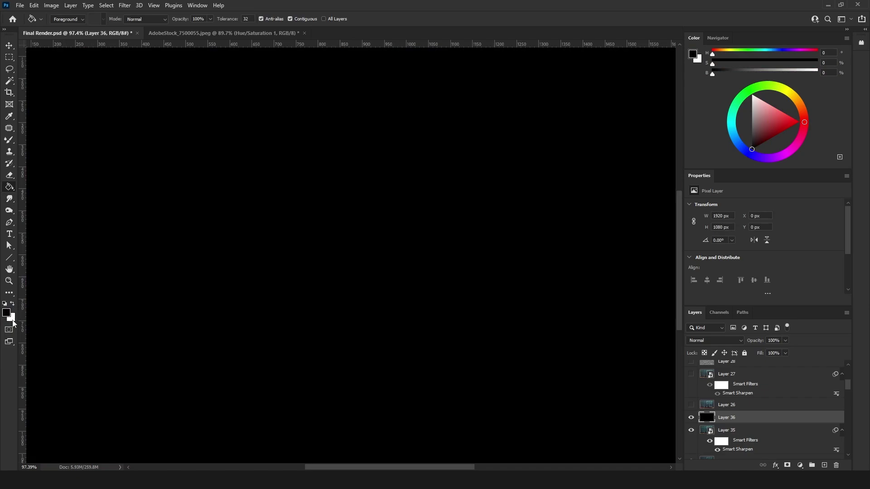
- Add 400% monochromatic Gaussian noise to Layer 36, then soften it with Blur
{"action": "left_click", "coordinate": [125, 5]}
{"action": "mouse_move", "coordinate": [193, 143]}
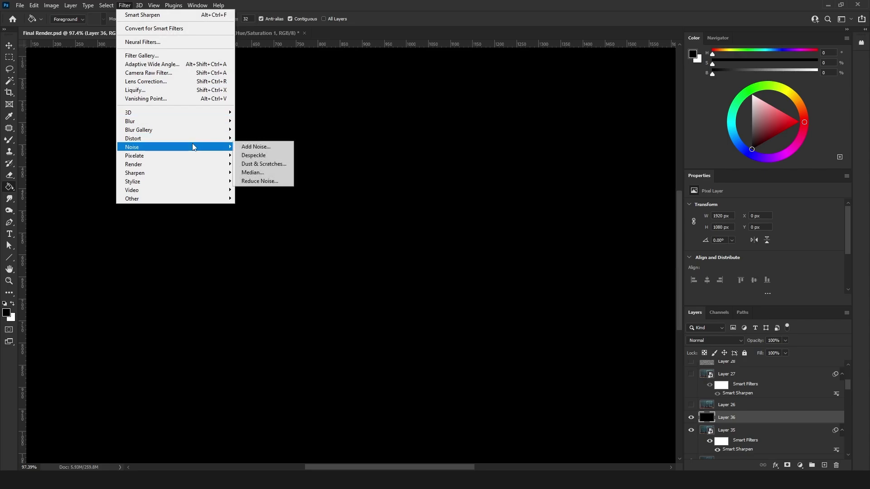
{"action": "left_click", "coordinate": [249, 143]}
{"action": "left_click", "coordinate": [406, 209]}
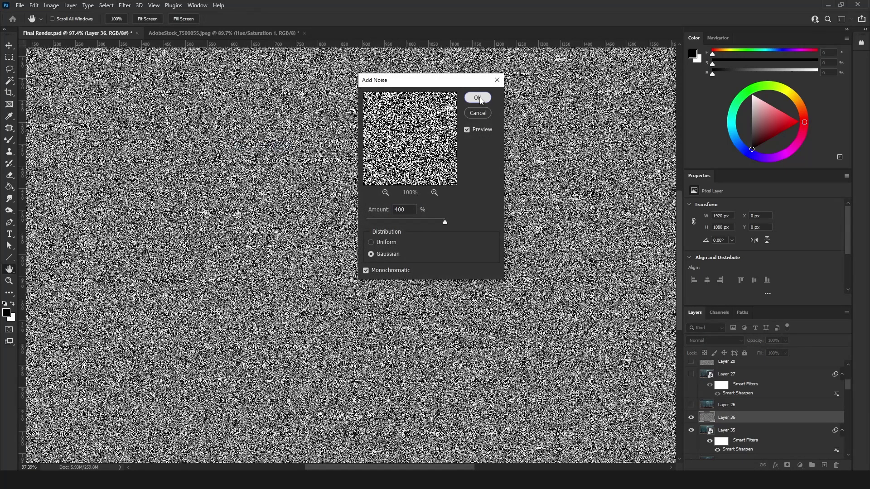
{"action": "left_click", "coordinate": [477, 98]}
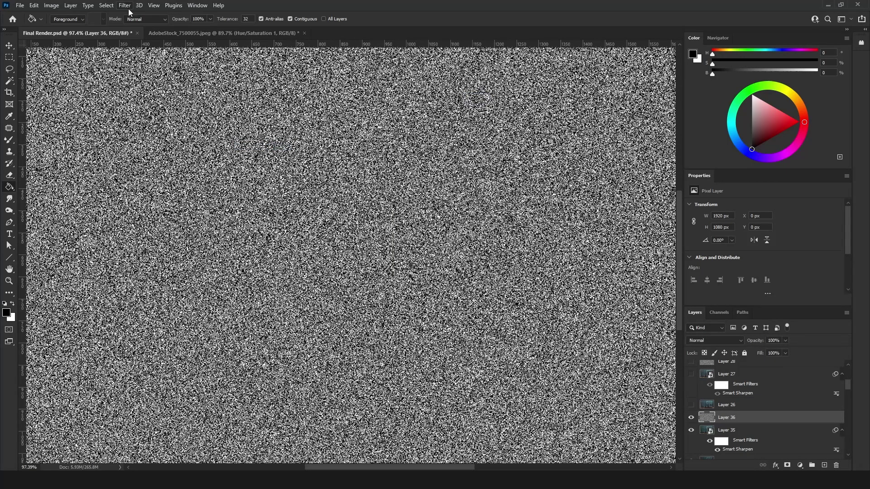
{"action": "left_click", "coordinate": [126, 6]}
{"action": "mouse_move", "coordinate": [213, 121]}
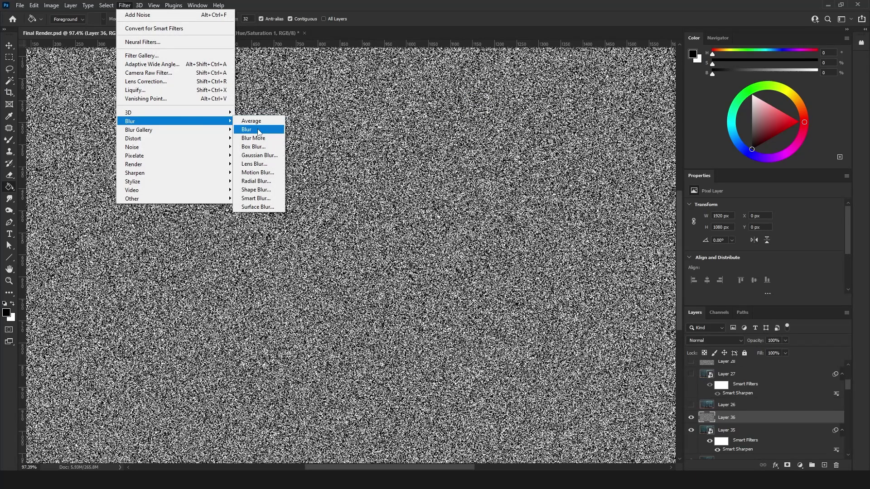
{"action": "left_click", "coordinate": [259, 130]}
- Set Layer 36 to the Screen blend mode at 2% opacity
{"action": "key", "text": "0"}
{"action": "key", "text": "2"}
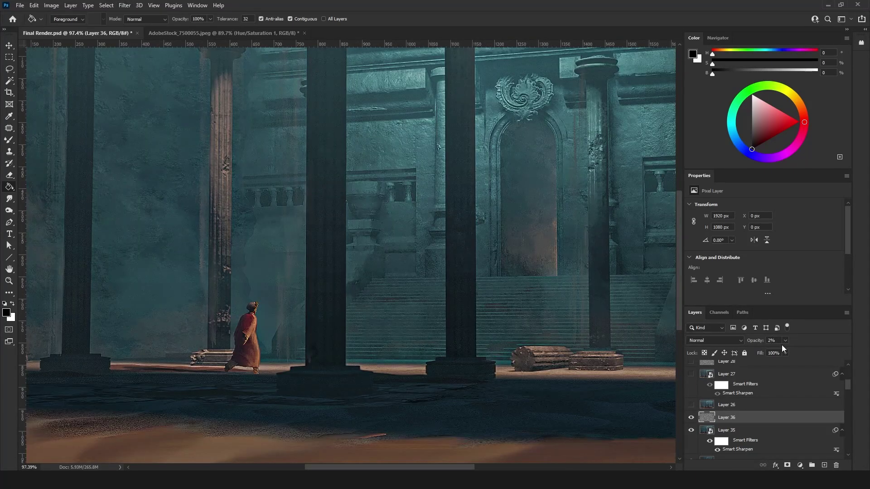
{"action": "left_click", "coordinate": [715, 340]}
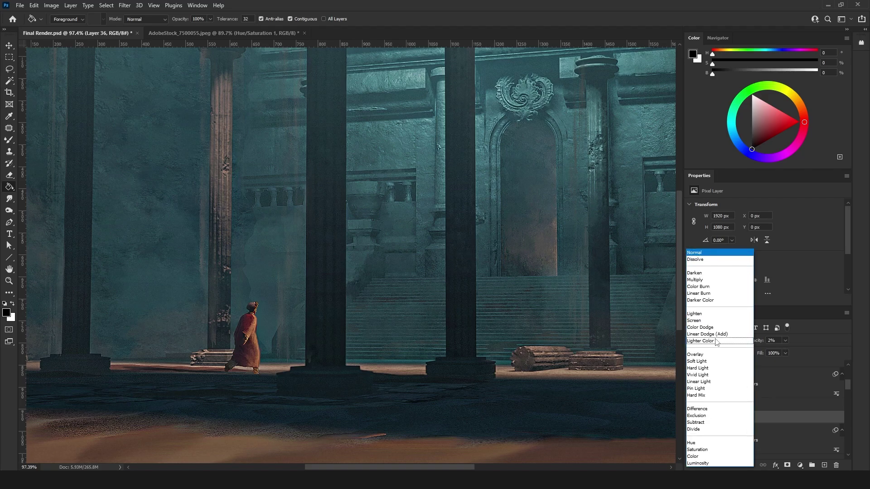
{"action": "left_click", "coordinate": [709, 321]}
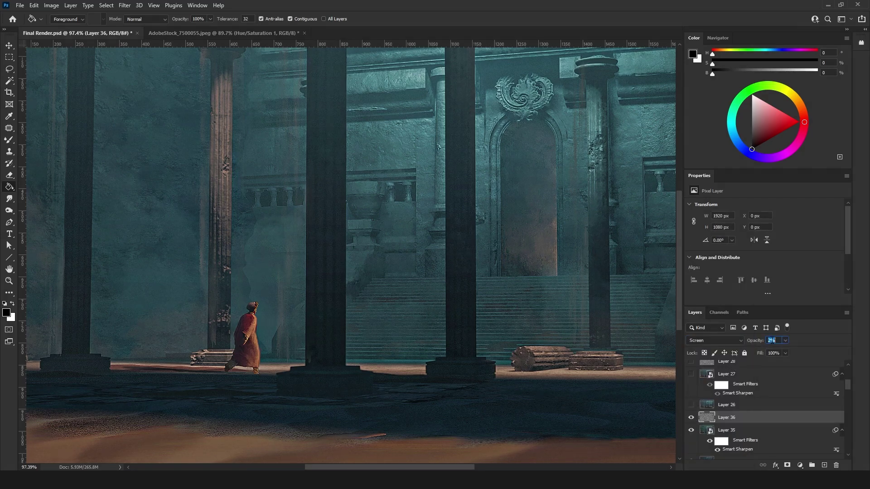
- Set the noise layer to 3% opacity, zoom in on the left wall, and toggle it to compare
{"action": "type", "text": "3"}
{"action": "left_click", "coordinate": [11, 281]}
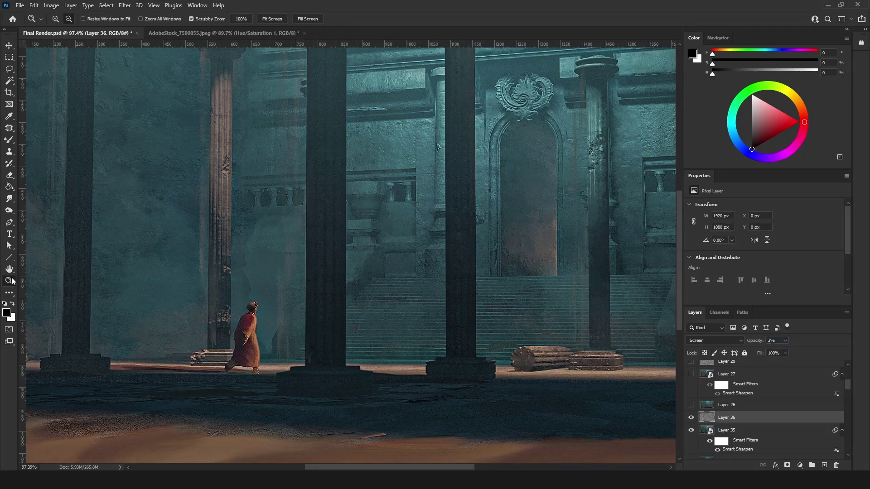
{"action": "left_click_drag", "start_coordinate": [109, 291], "coordinate": [152, 292]}
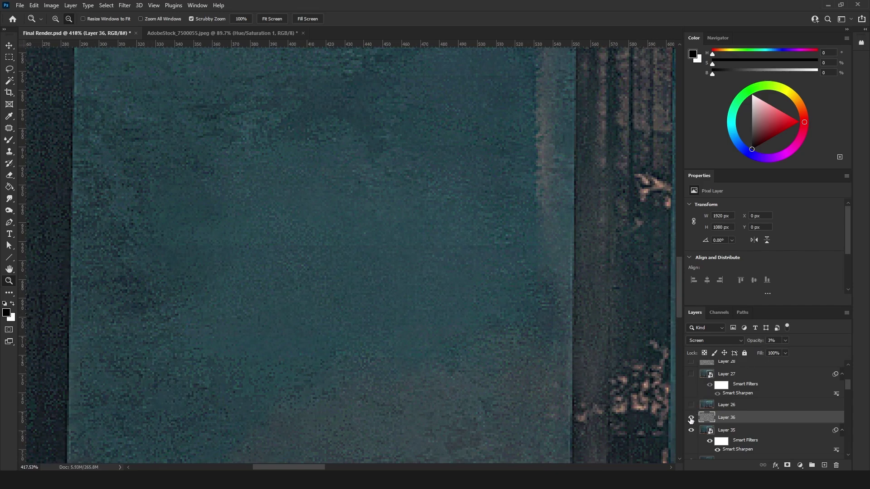
{"action": "left_click", "coordinate": [691, 419]}
{"action": "left_click", "coordinate": [690, 418]}
{"action": "scroll", "coordinate": [327, 307], "scroll_direction": "down", "scroll_amount": 10}
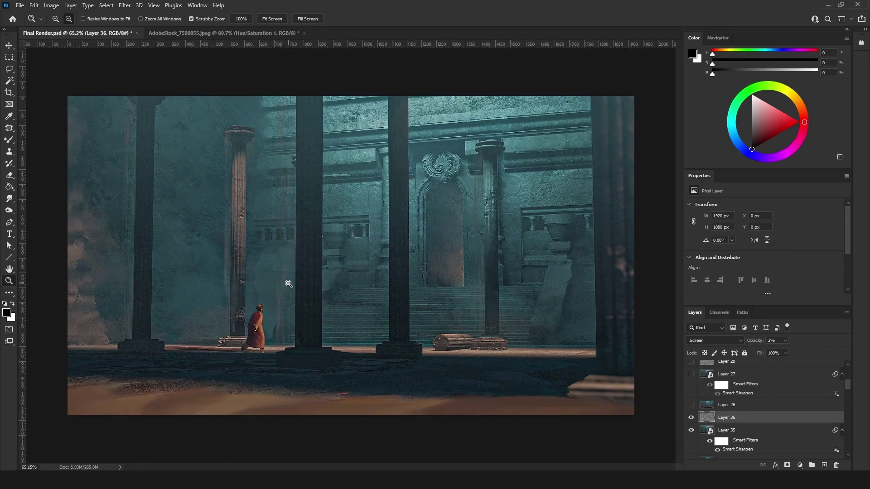
{"action": "scroll", "coordinate": [279, 324], "scroll_direction": "up", "scroll_amount": 1}
{"action": "scroll", "coordinate": [273, 327], "scroll_direction": "up", "scroll_amount": 1}
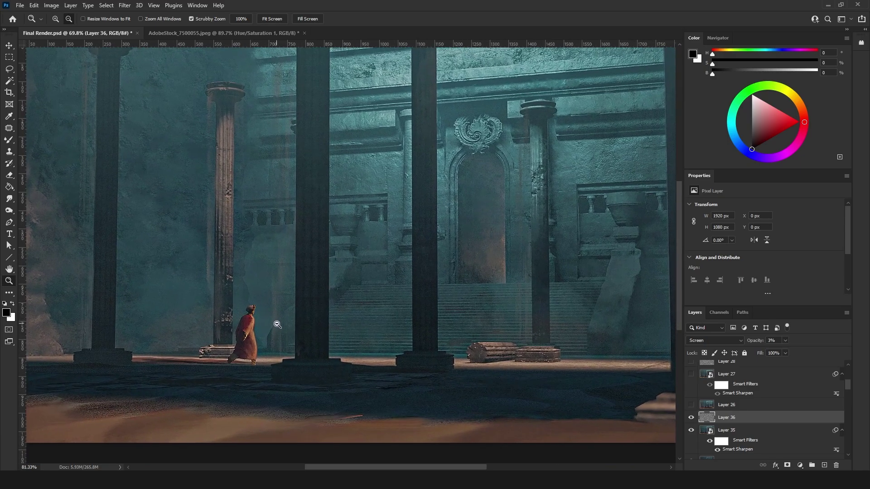
- Lower Layer 35's Smart Sharpen Amount to 25 and zoom back out over the scene
{"action": "double_click", "coordinate": [740, 449]}
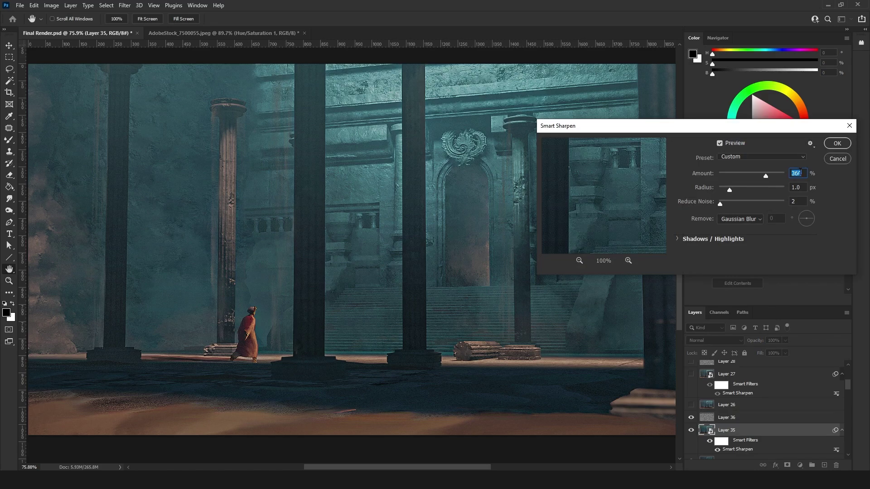
{"action": "type", "text": "250"}
{"action": "left_click", "coordinate": [837, 143]}
{"action": "key", "text": "z"}
{"action": "left_click_drag", "start_coordinate": [365, 314], "coordinate": [344, 292]}
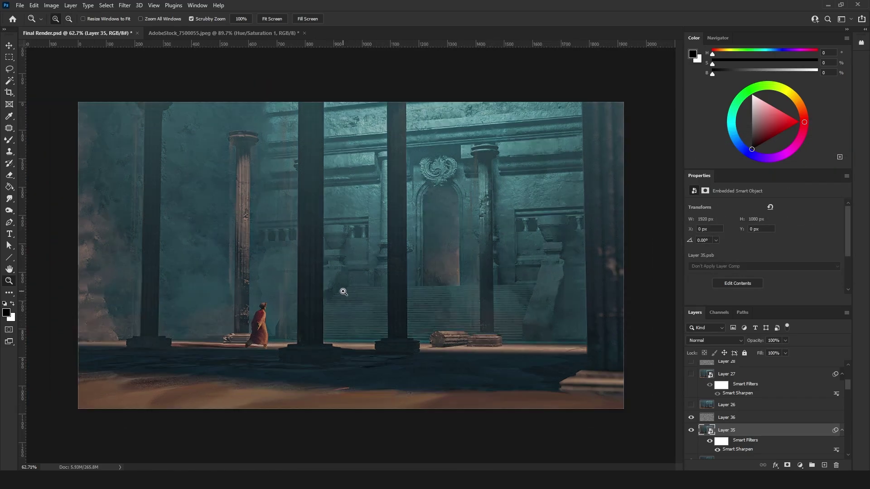
{"action": "left_click", "coordinate": [343, 292]}
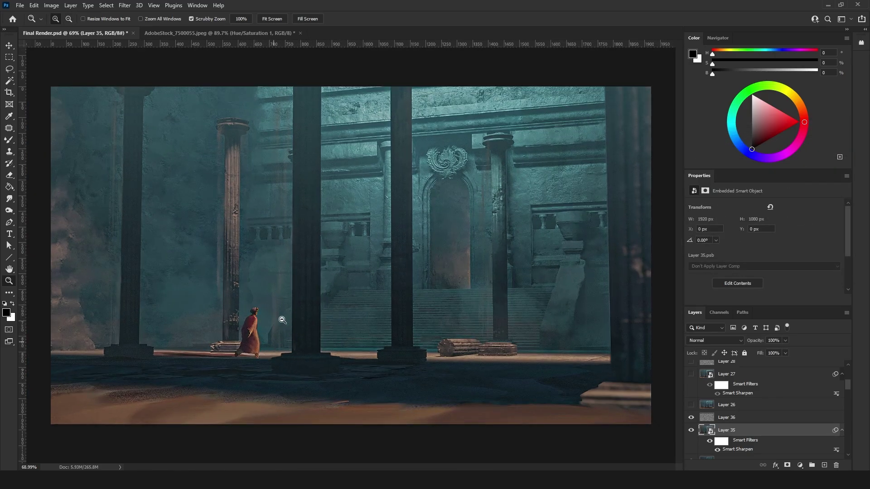
{"action": "key", "text": "alt"}
- Show Layer 26 to brighten the temple floor, comparing it on and off while zooming on the figure
{"action": "left_click", "coordinate": [691, 405]}
{"action": "left_click", "coordinate": [707, 404]}
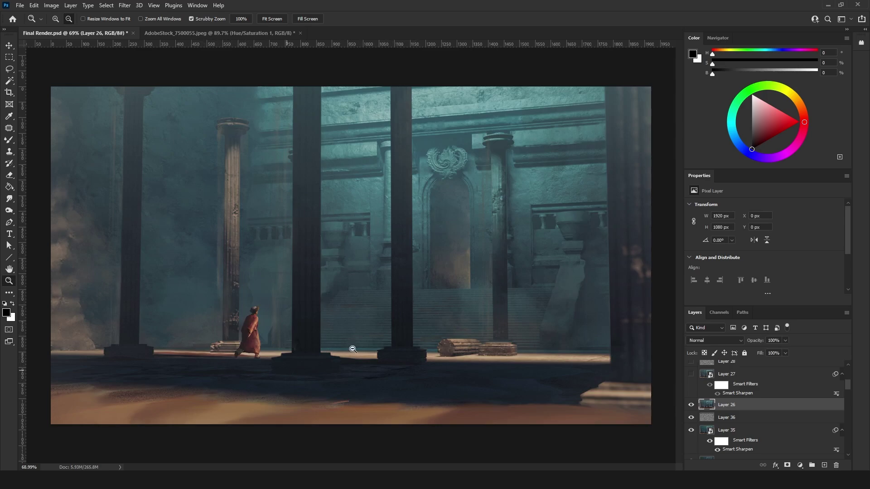
{"action": "left_click", "coordinate": [691, 405]}
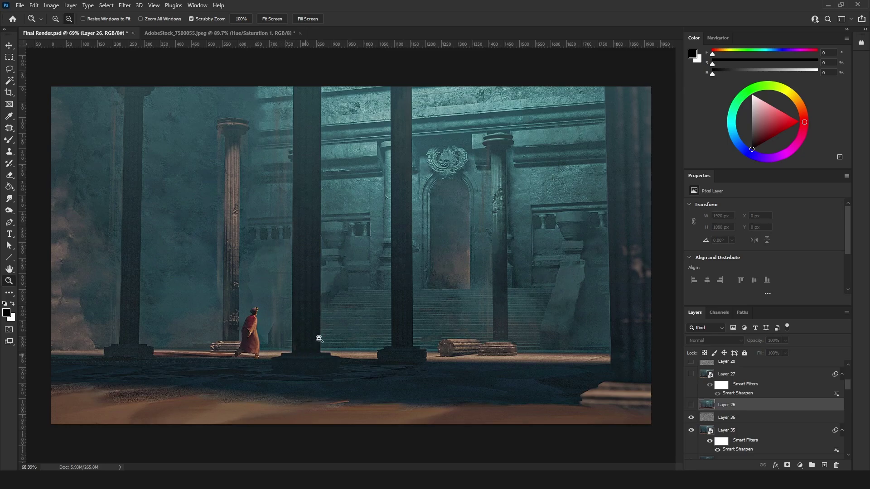
{"action": "left_click", "coordinate": [691, 405]}
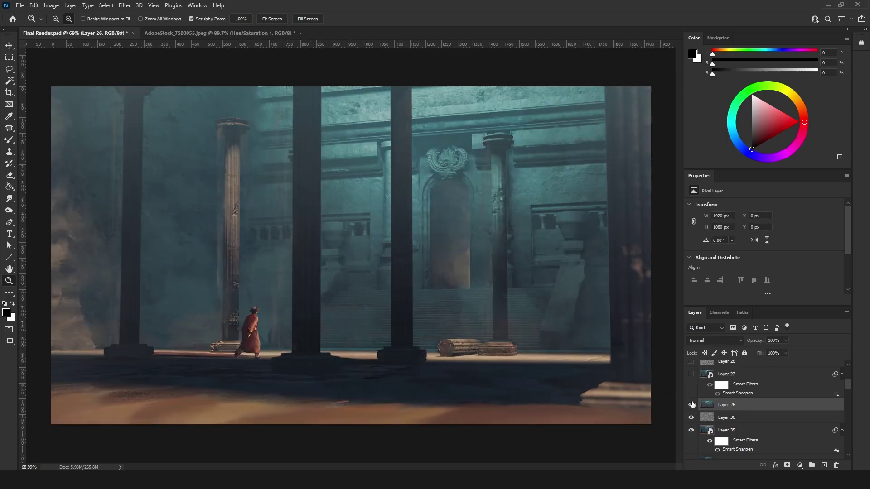
{"action": "left_click_drag", "start_coordinate": [260, 337], "coordinate": [278, 336]}
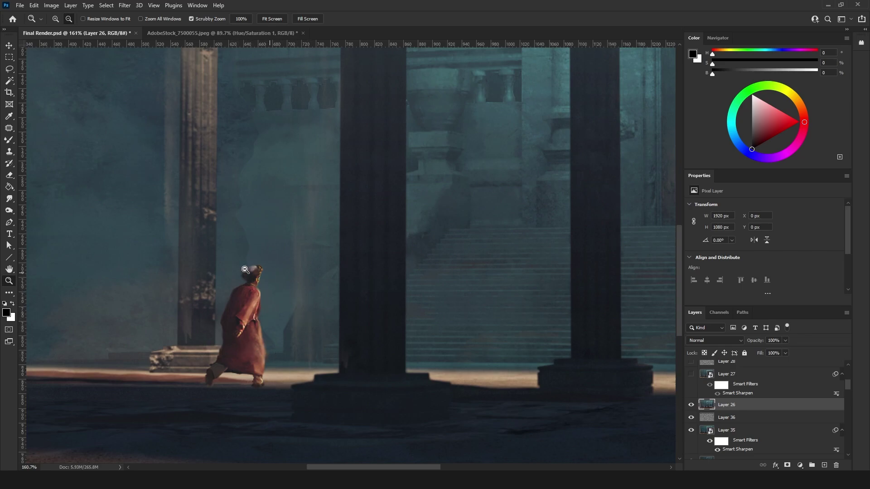
{"action": "left_click_drag", "start_coordinate": [317, 313], "coordinate": [308, 317]}
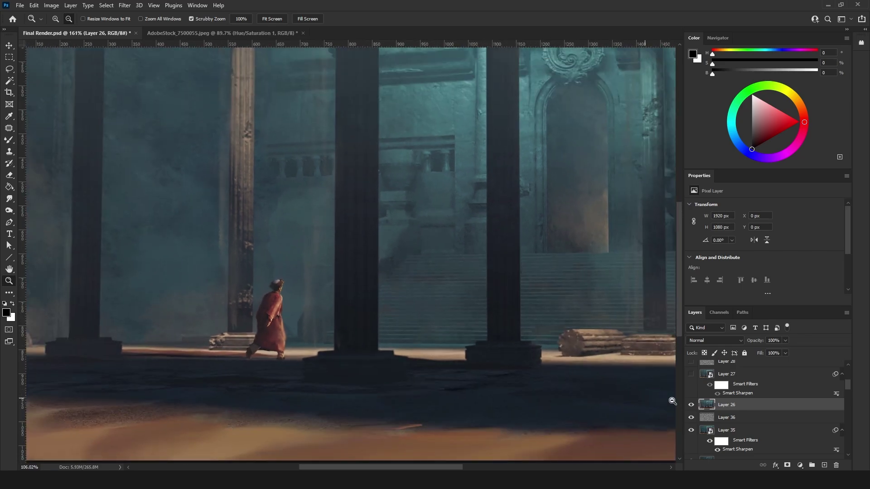
{"action": "left_click", "coordinate": [691, 405]}
{"action": "left_click_drag", "start_coordinate": [290, 283], "coordinate": [282, 285]}
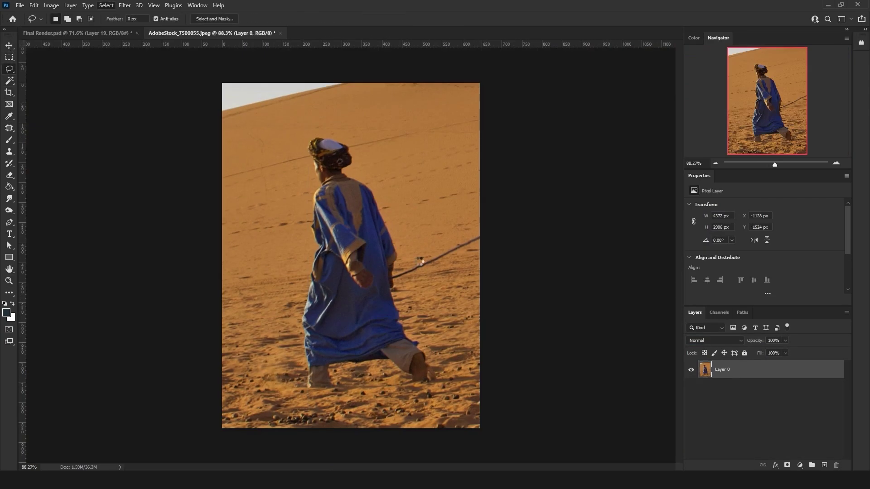
- Select the figure in the stock photo and paint its blue robe areas red
{"action": "left_click_drag", "start_coordinate": [321, 270], "coordinate": [350, 254]}
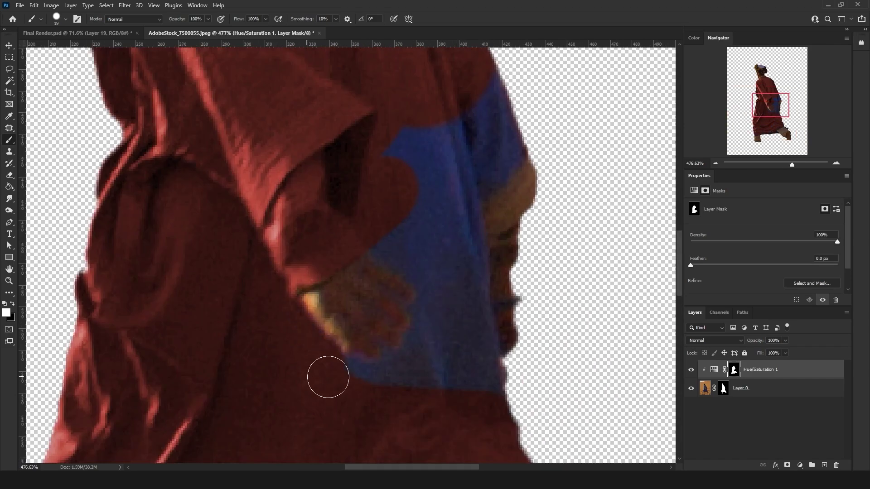
{"action": "left_click_drag", "start_coordinate": [327, 375], "coordinate": [408, 340]}
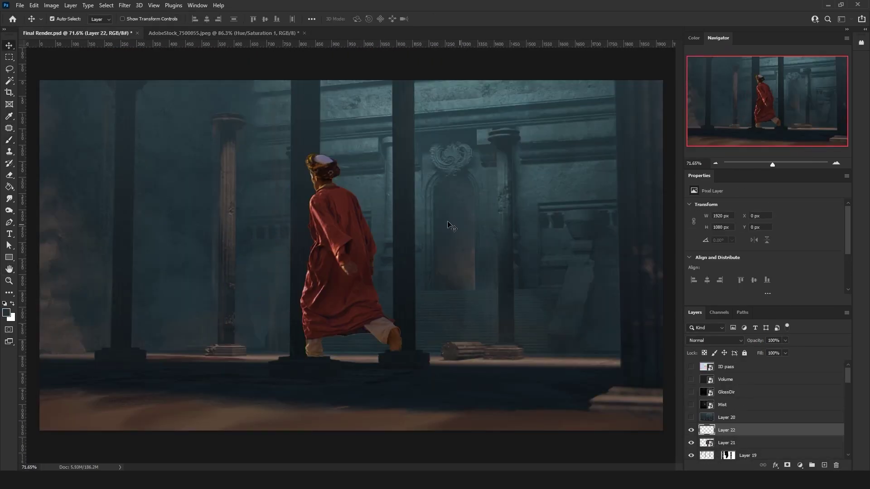